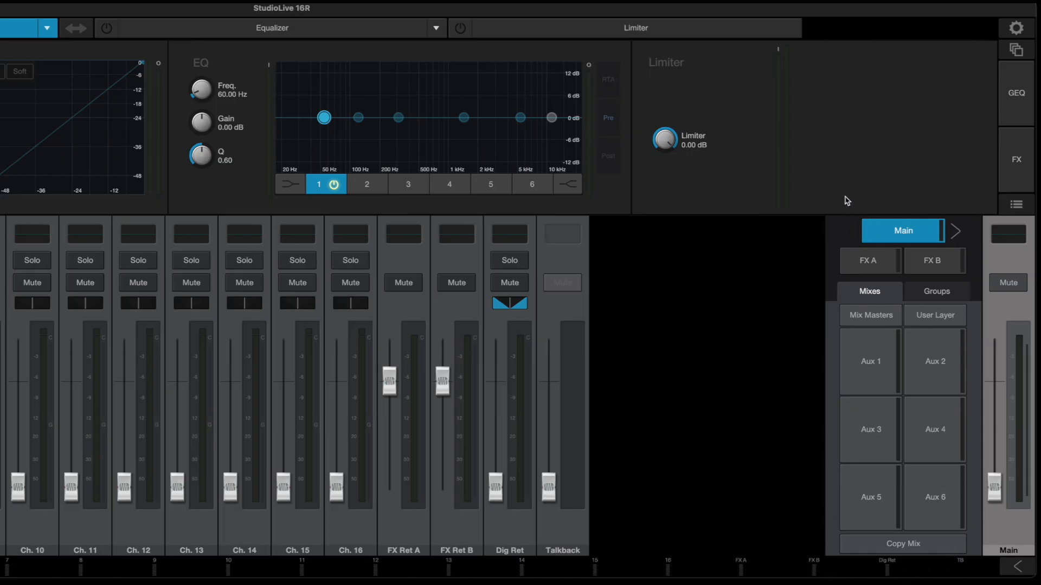
Look over the mixer's device settings and return to the channel view.
left_click(1025, 29)
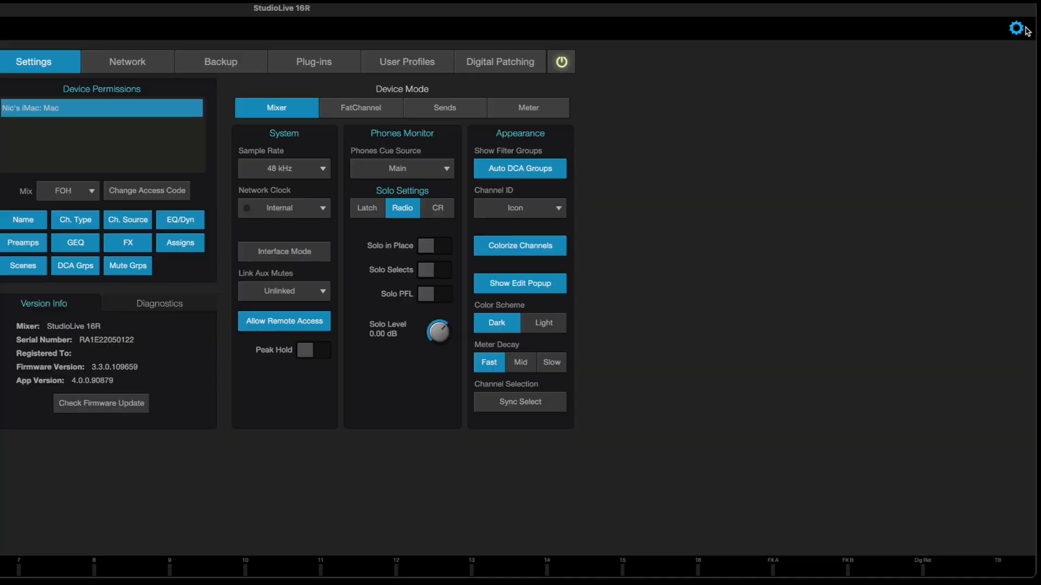
left_click(1016, 29)
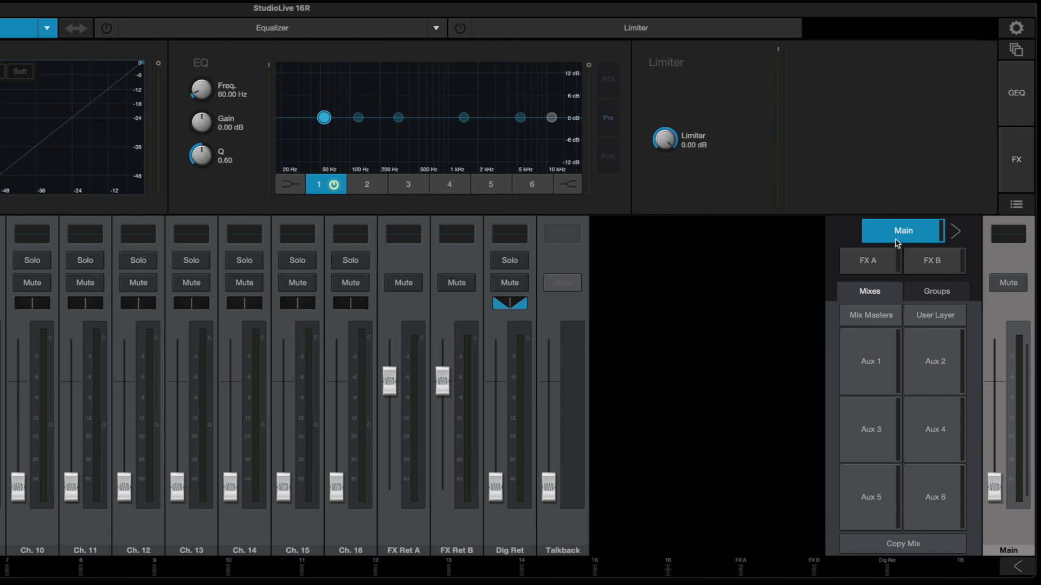
View the Aux 1 to Aux 4 mixes in turn and return to the Main mix.
left_click(868, 375)
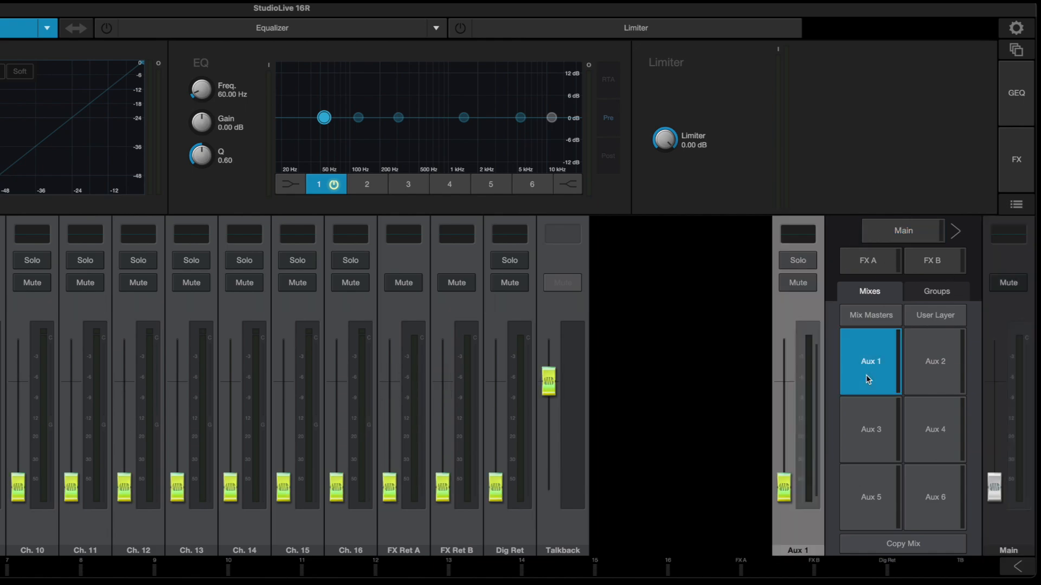
left_click(938, 366)
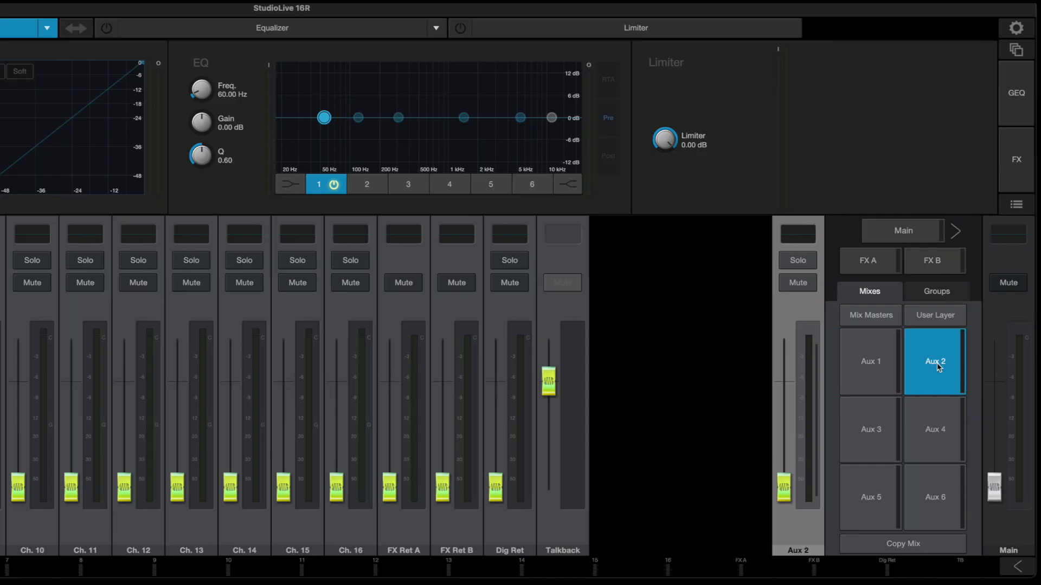
left_click(889, 434)
left_click(926, 434)
left_click(863, 361)
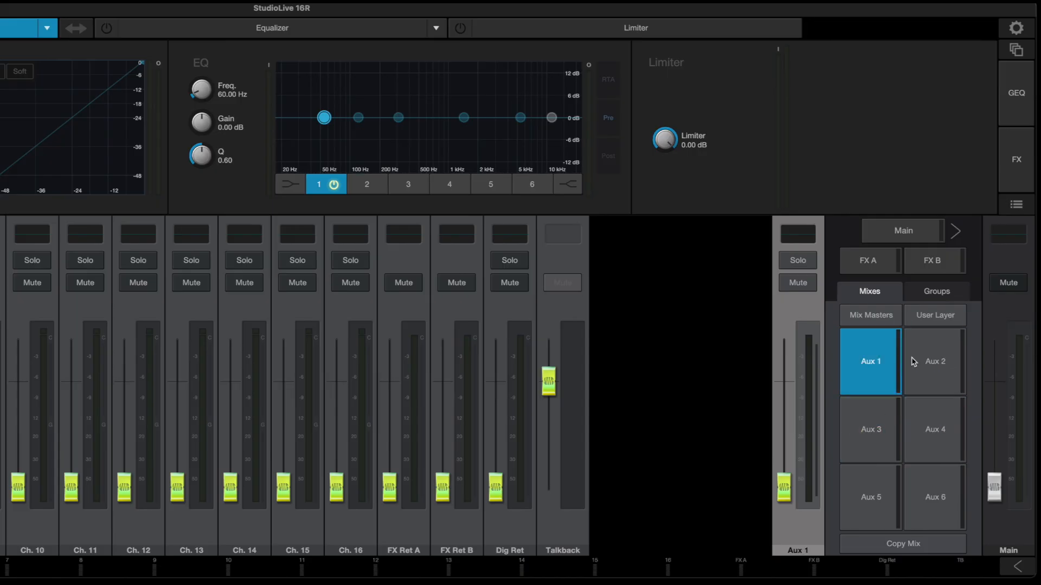
left_click(936, 362)
left_click(874, 427)
left_click(922, 428)
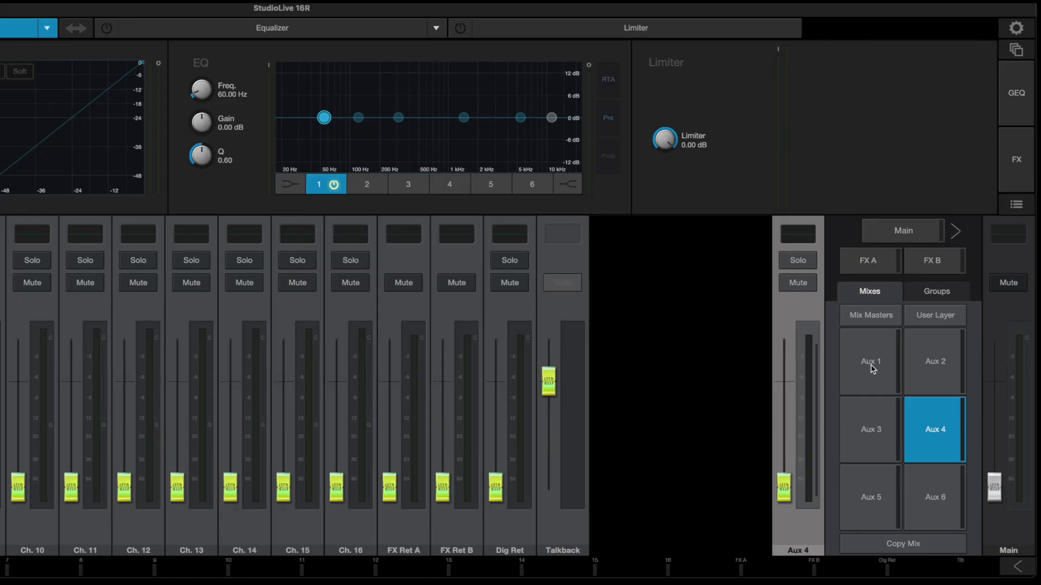
left_click(867, 364)
left_click(920, 364)
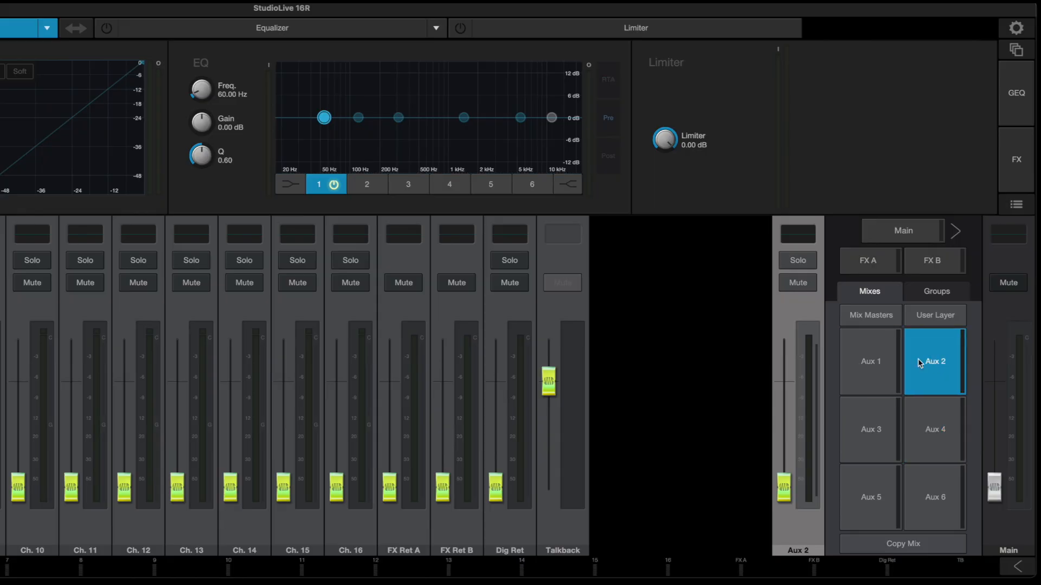
left_click(892, 416)
left_click(921, 416)
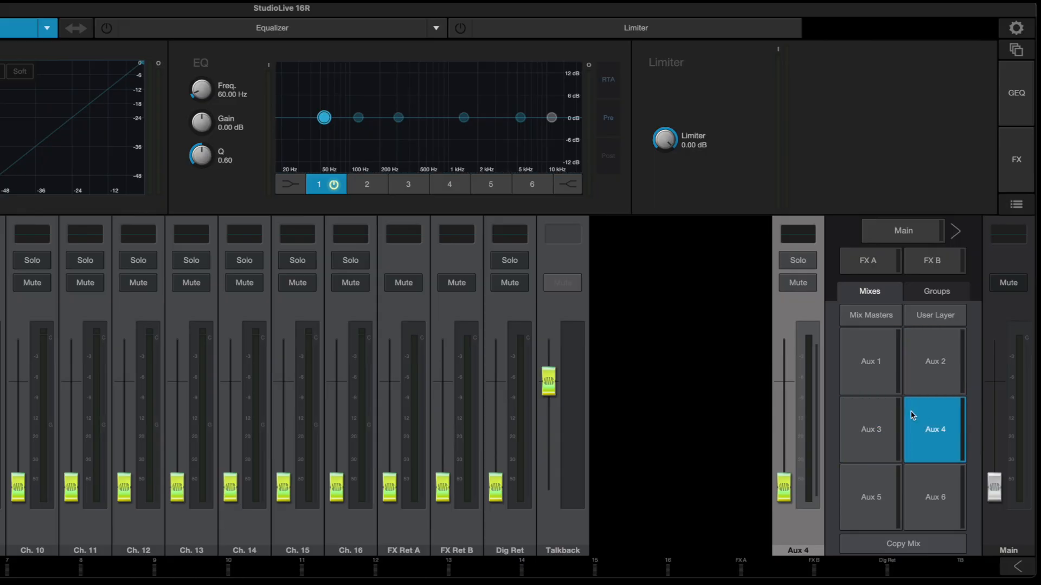
left_click(869, 355)
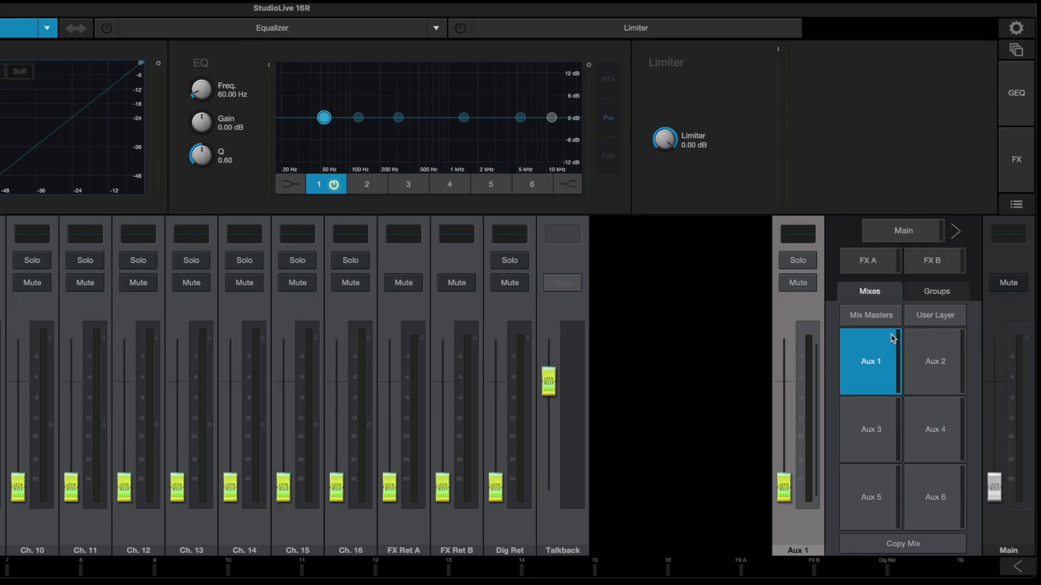
left_click(908, 237)
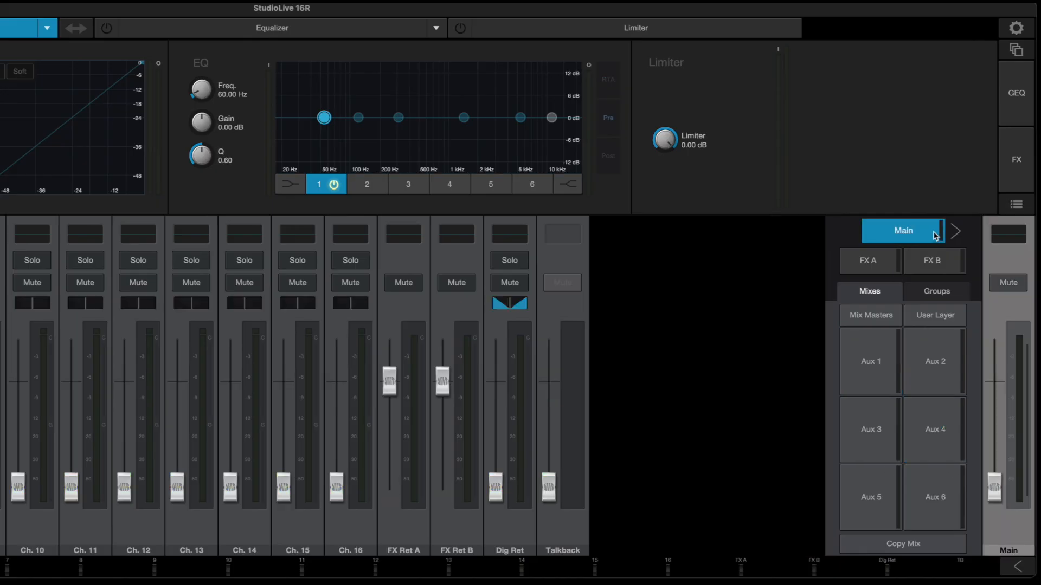
Move the Main fader to the other side of the mix selector and back again.
left_click(955, 231)
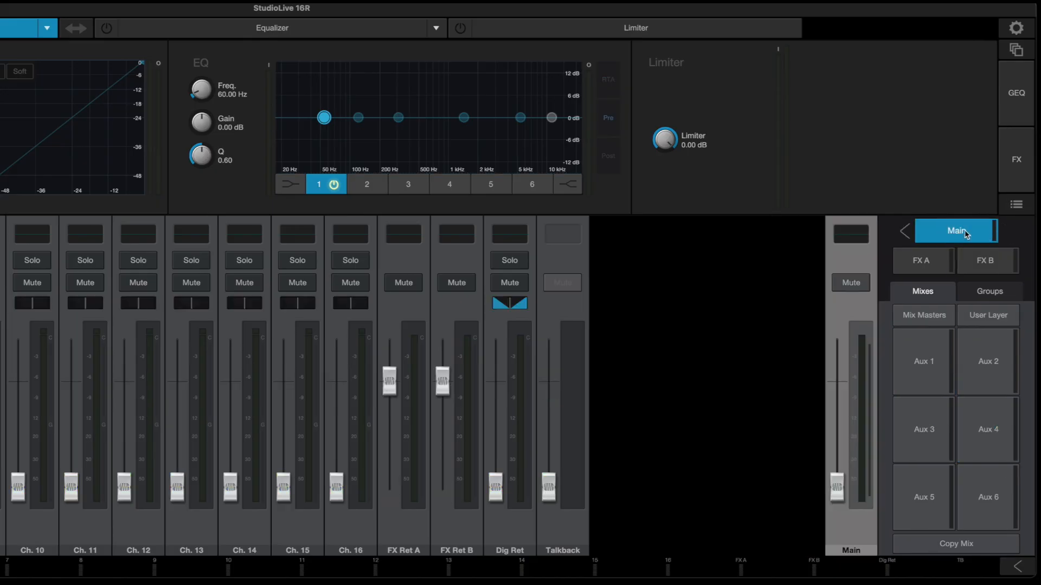
left_click(905, 234)
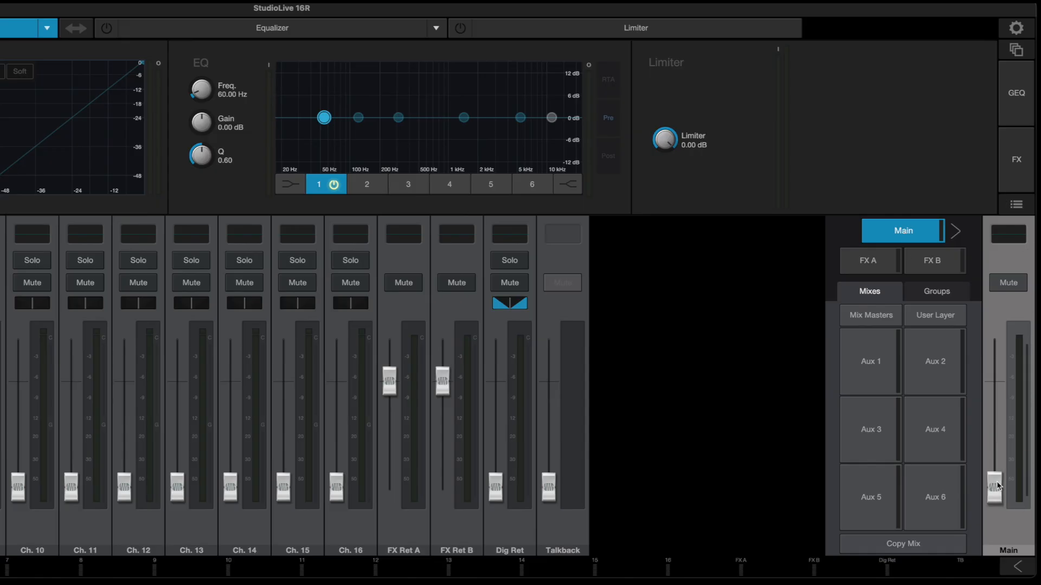
mouse_move(998, 487)
left_mouse_down()
mouse_move(1005, 441)
mouse_move(1003, 492)
left_mouse_up()
Open the user layer, leave its channel editing, and return to the standard channel layer.
left_click(944, 318)
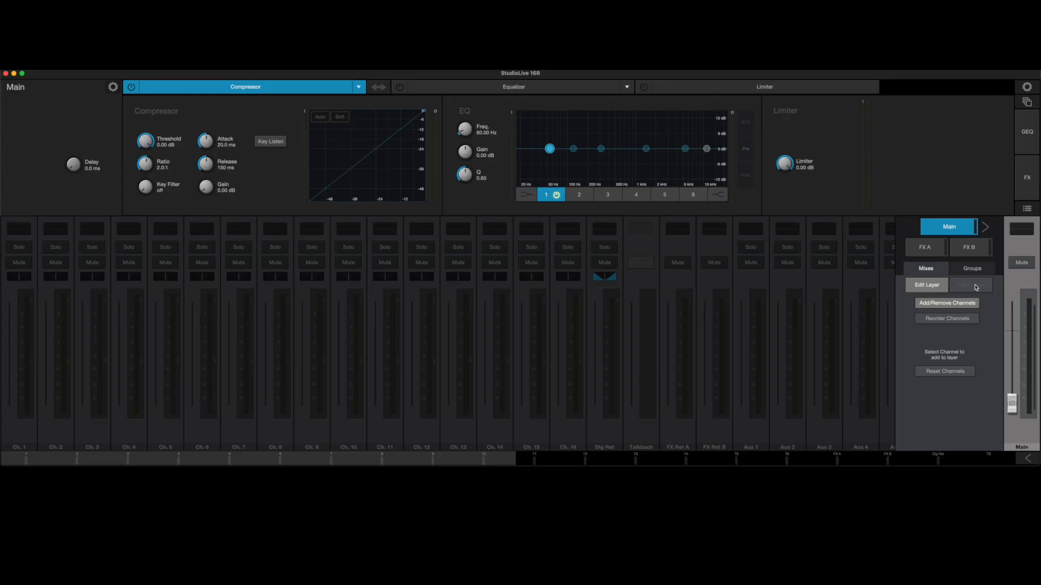
left_click(946, 285)
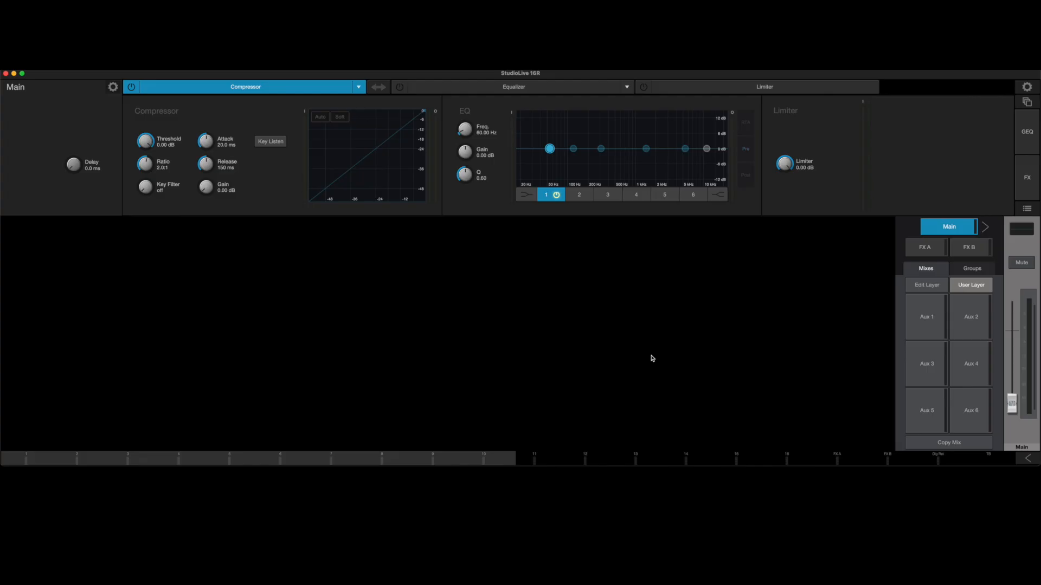
left_click(987, 288)
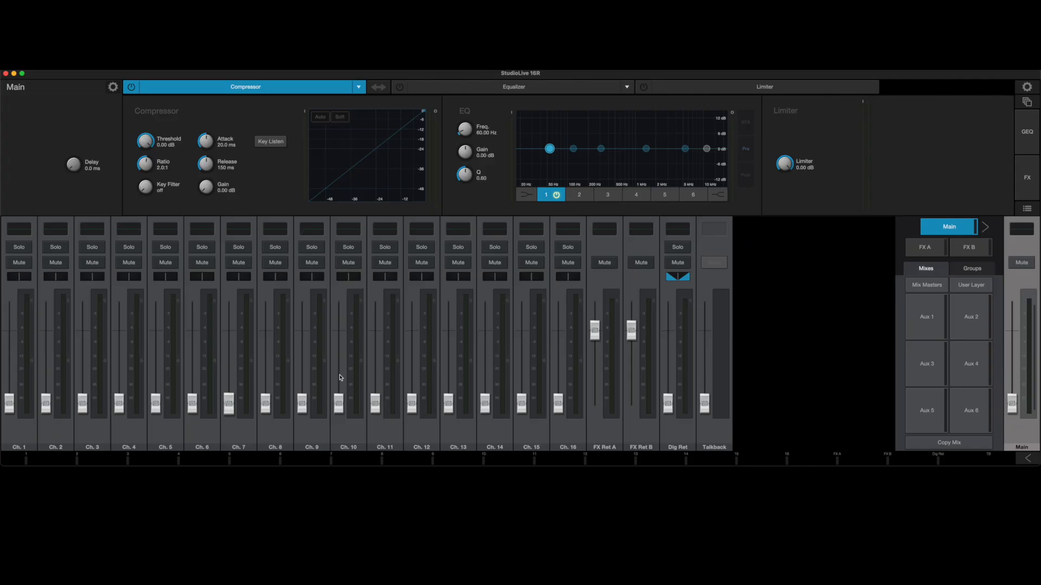
Start editing the user layer and add input channels 1 to 16 to it.
left_click(970, 285)
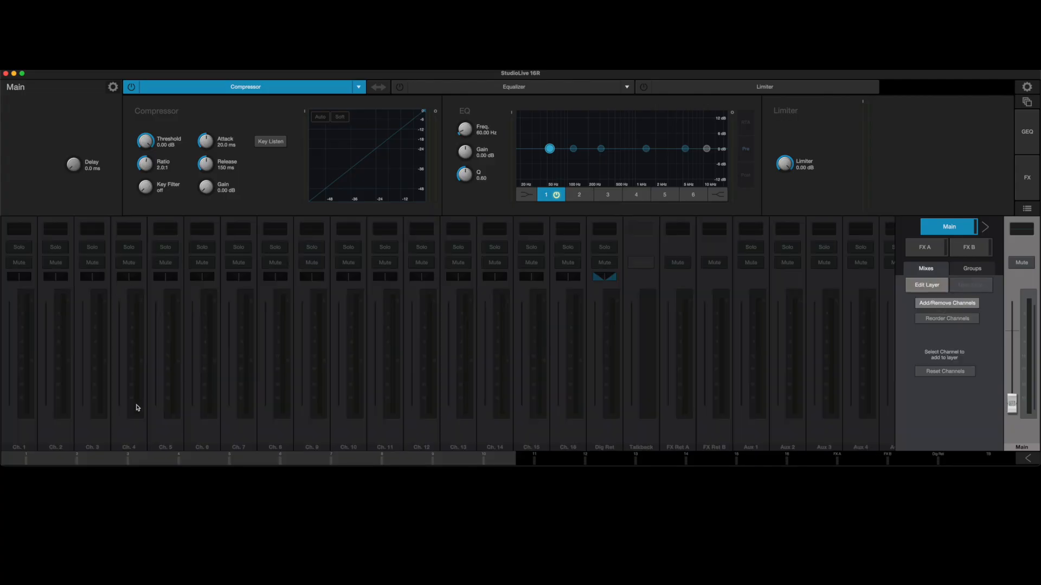
left_click(13, 438)
left_click(52, 437)
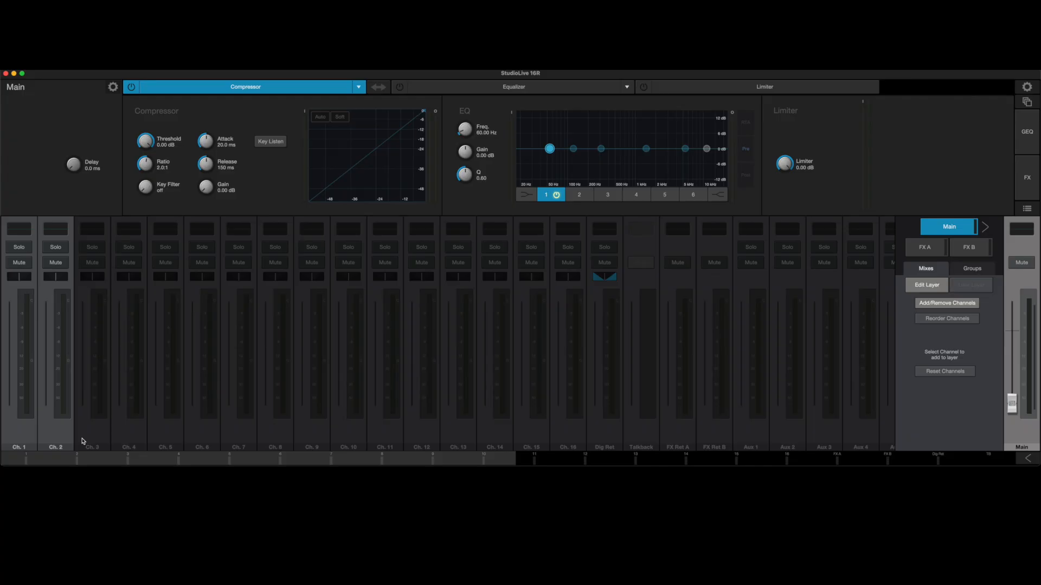
left_click(89, 440)
left_click(133, 439)
left_click(171, 438)
left_click(199, 438)
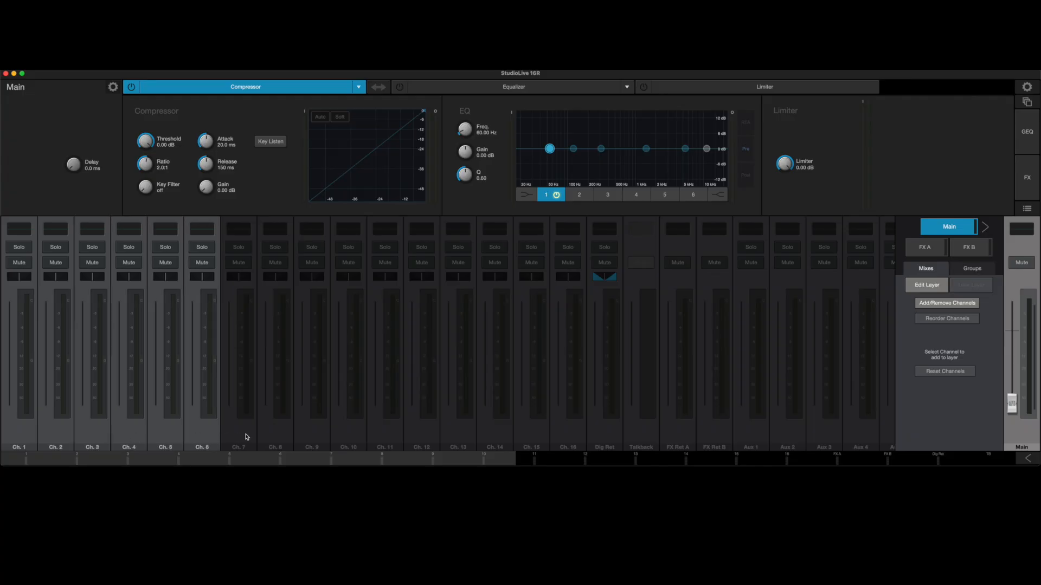
left_click(247, 437)
left_click(277, 434)
left_click(304, 434)
left_click(343, 436)
left_click(383, 435)
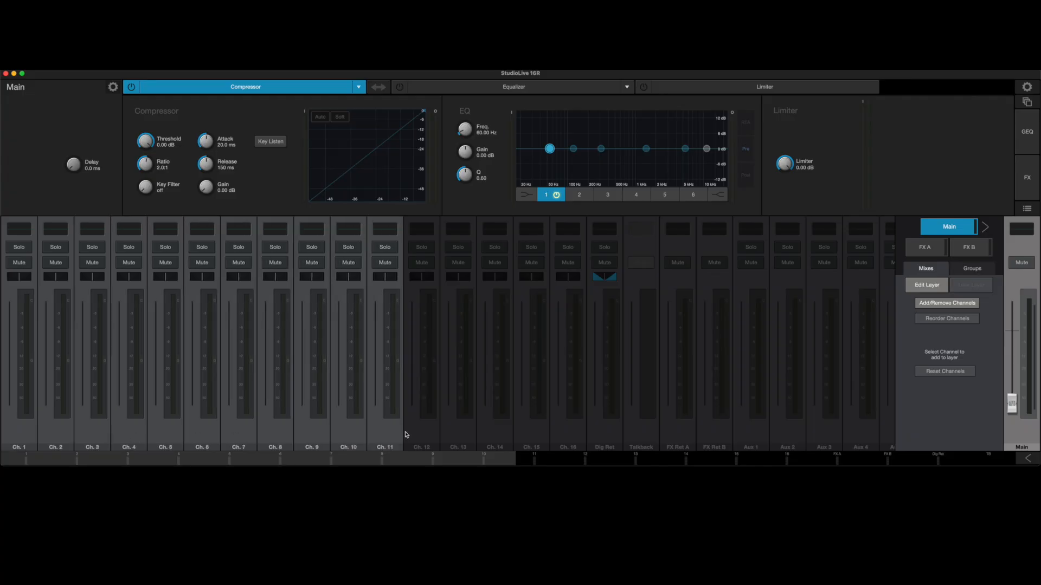
left_click(424, 434)
left_click(457, 437)
left_click(489, 436)
left_click(532, 436)
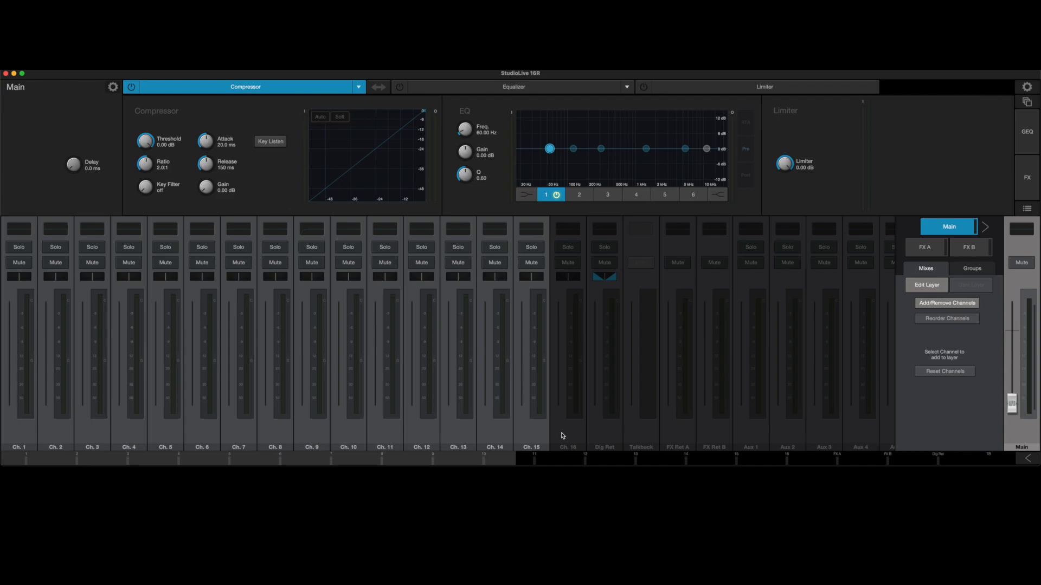
left_click(564, 436)
Add the Dig Ret, FX Ret A and FX Ret B channels to the user layer.
left_click(603, 436)
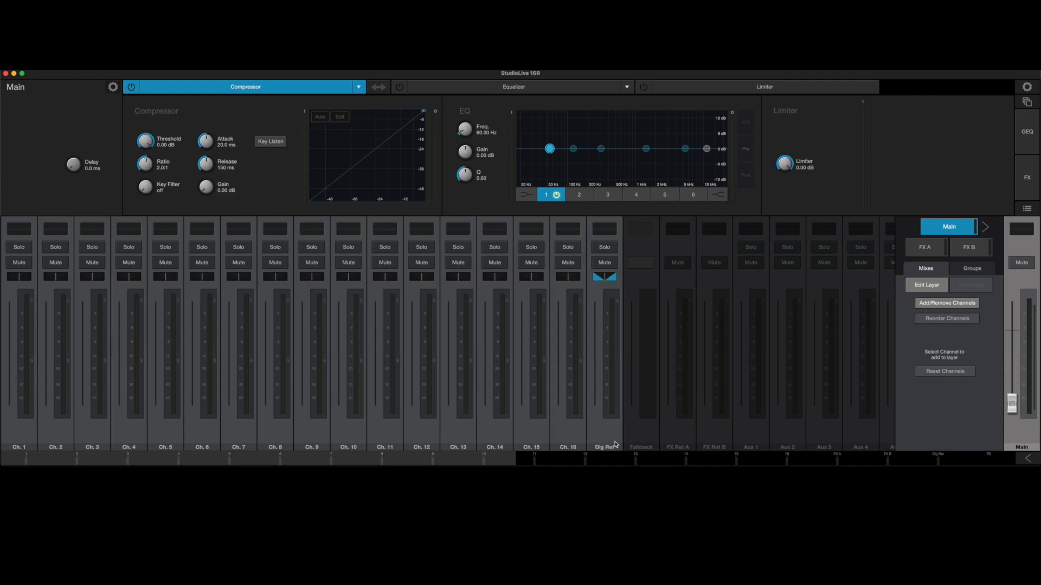
left_click(682, 435)
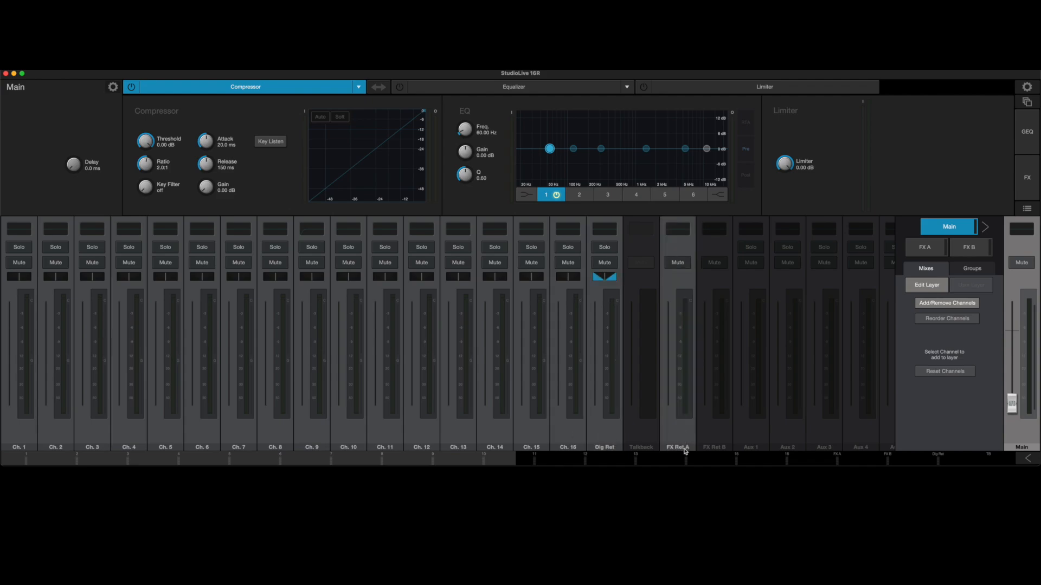
left_click(718, 440)
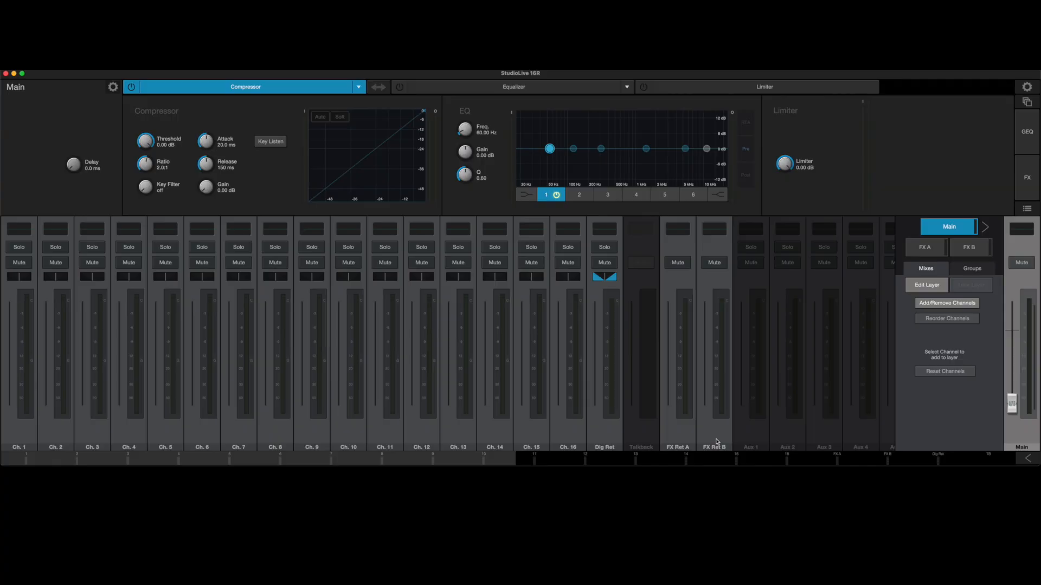
Add the Aux 1 to Aux 6 masters to the user layer.
scroll(723, 437, "right", 3)
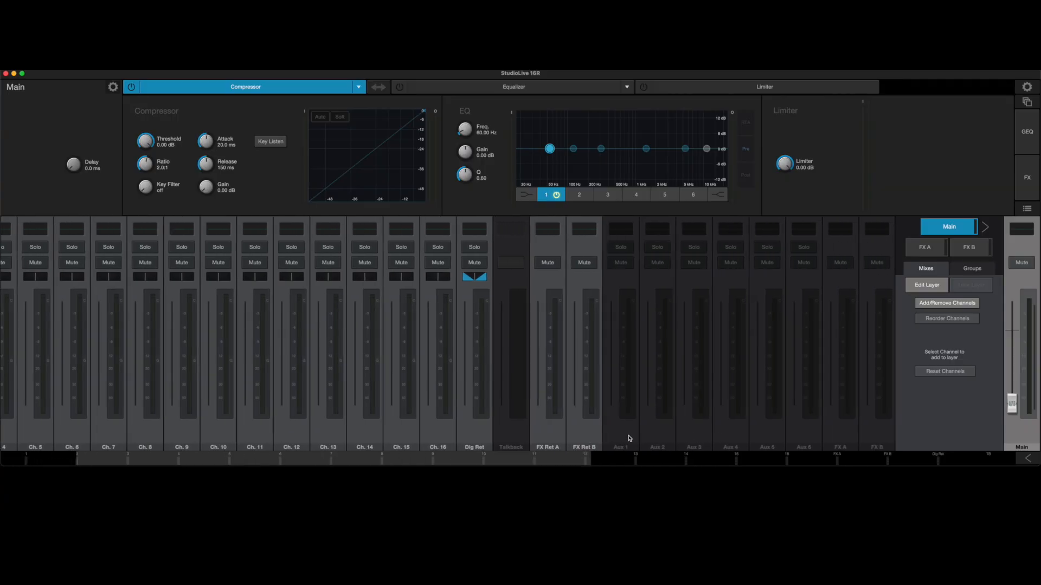
left_click(630, 438)
left_click(662, 438)
left_click(699, 438)
left_click(747, 438)
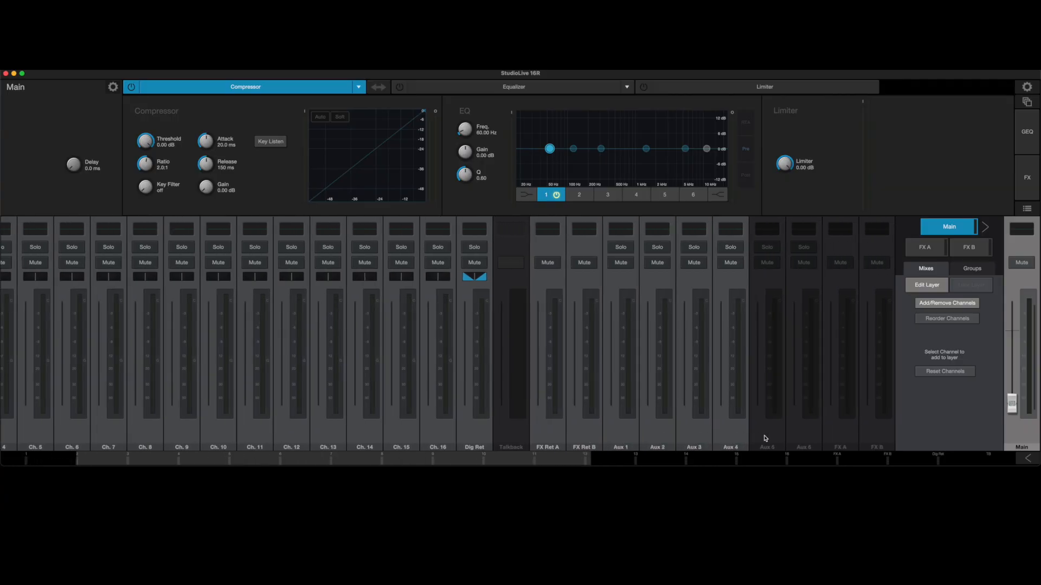
left_click(766, 438)
left_click(805, 438)
Add the Talkback channel and the FX A and FX B masters to the user layer.
scroll(806, 437, "right", 4)
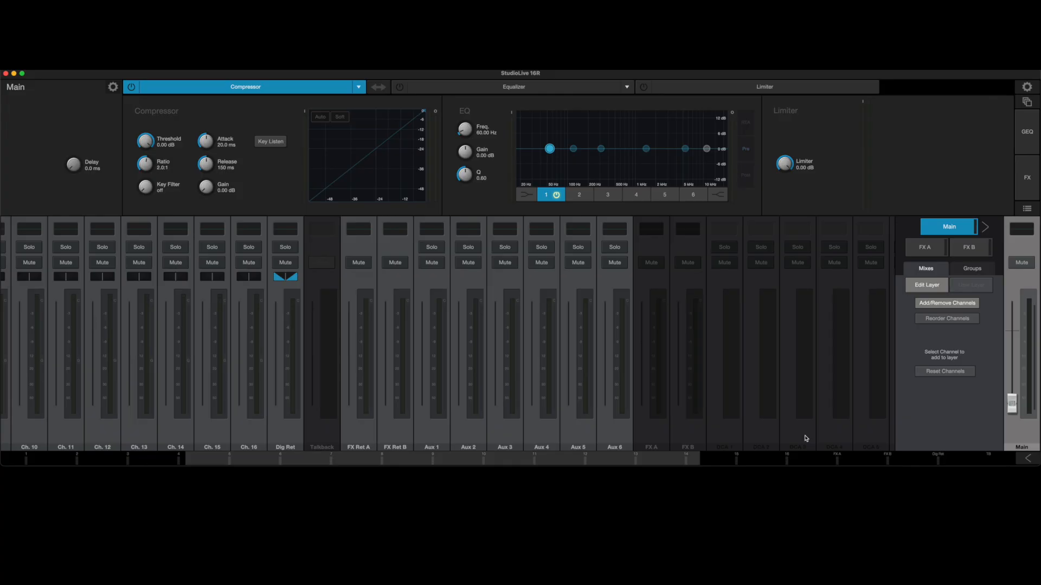
scroll(806, 438, "left", 3)
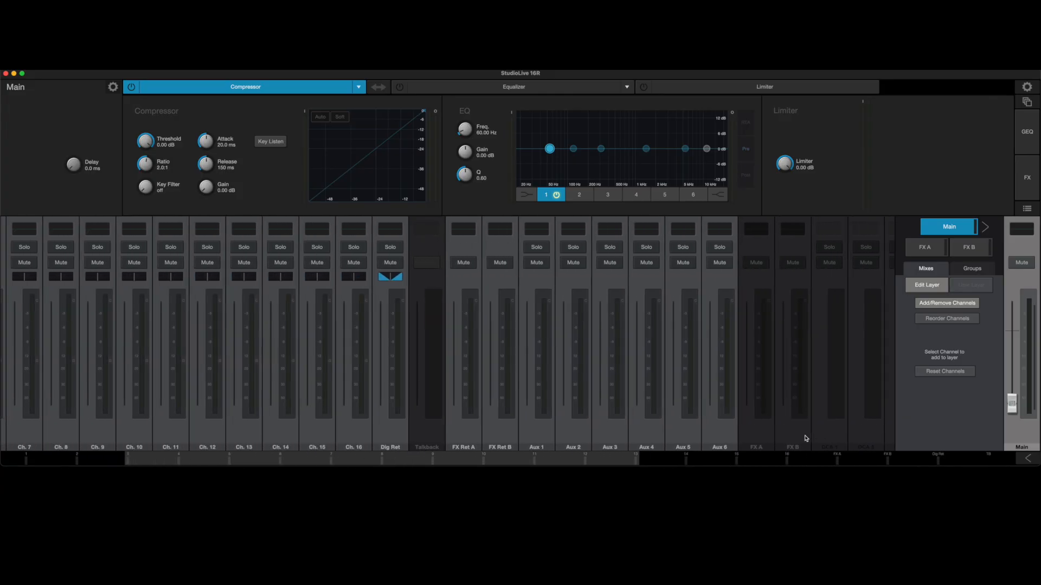
scroll(806, 438, "left", 4)
scroll(806, 438, "right", 4)
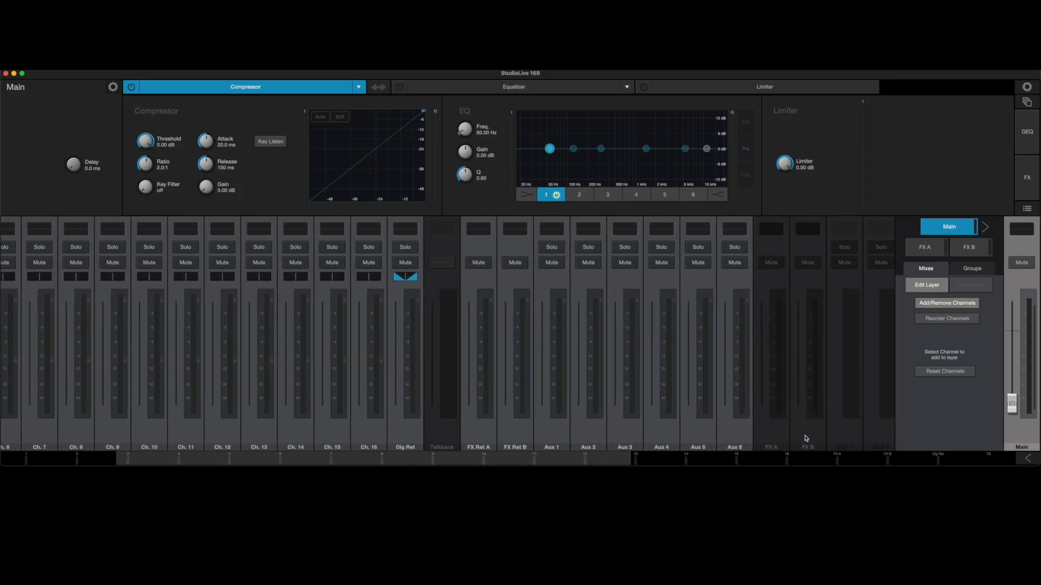
left_click(429, 435)
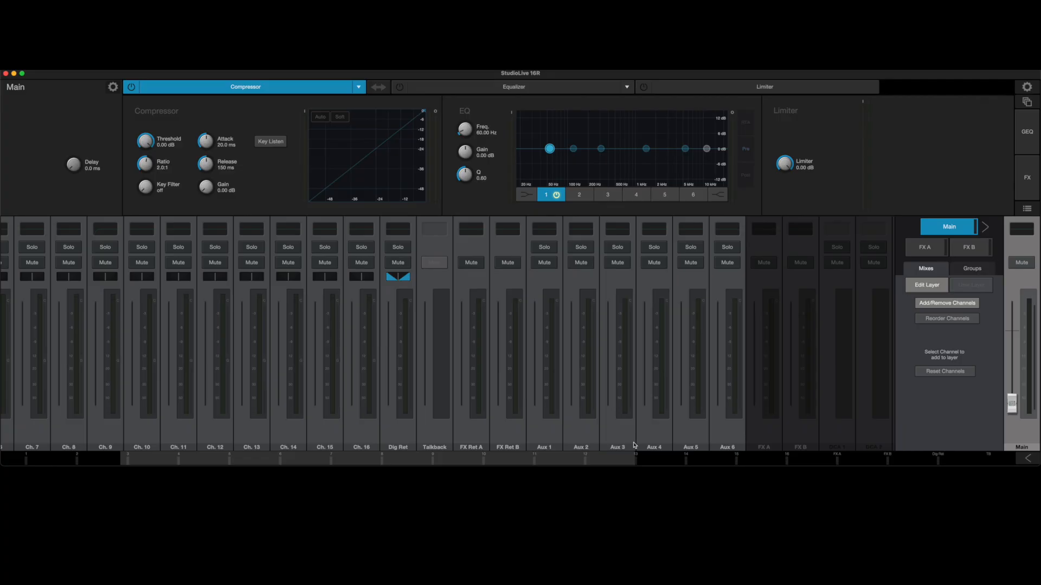
left_click(774, 426)
left_click(812, 435)
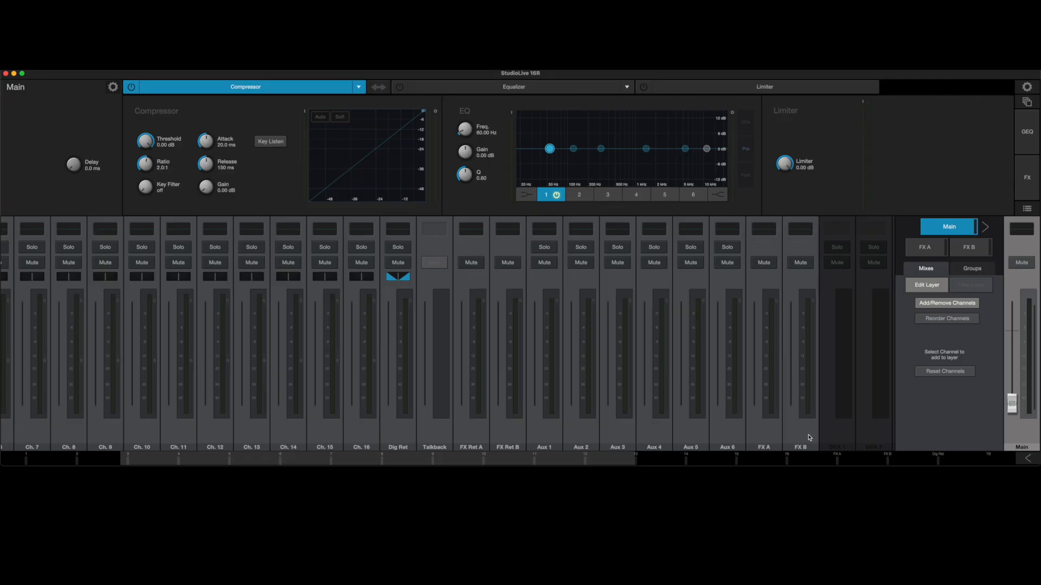
Remove the FX B, FX A and Talkback channels from the user layer.
left_click(805, 437)
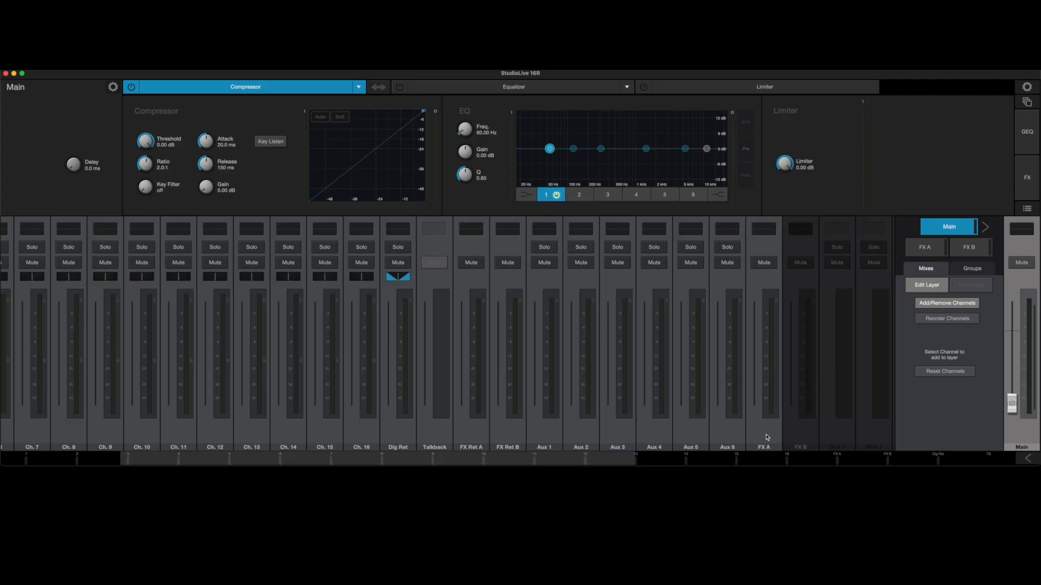
left_click(768, 437)
left_click(437, 432)
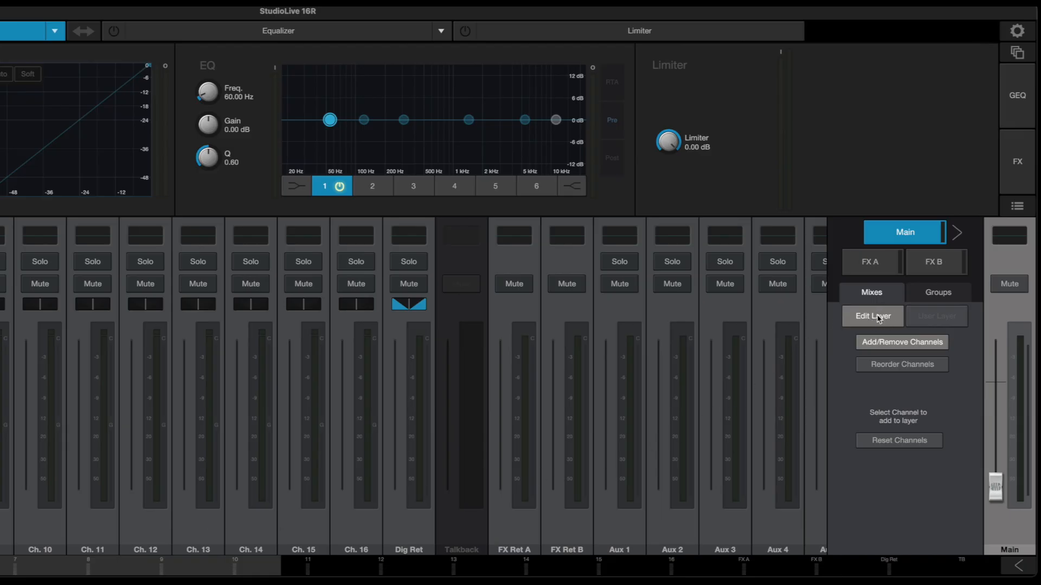
Finish editing the user layer and look across its channels.
left_click(879, 318)
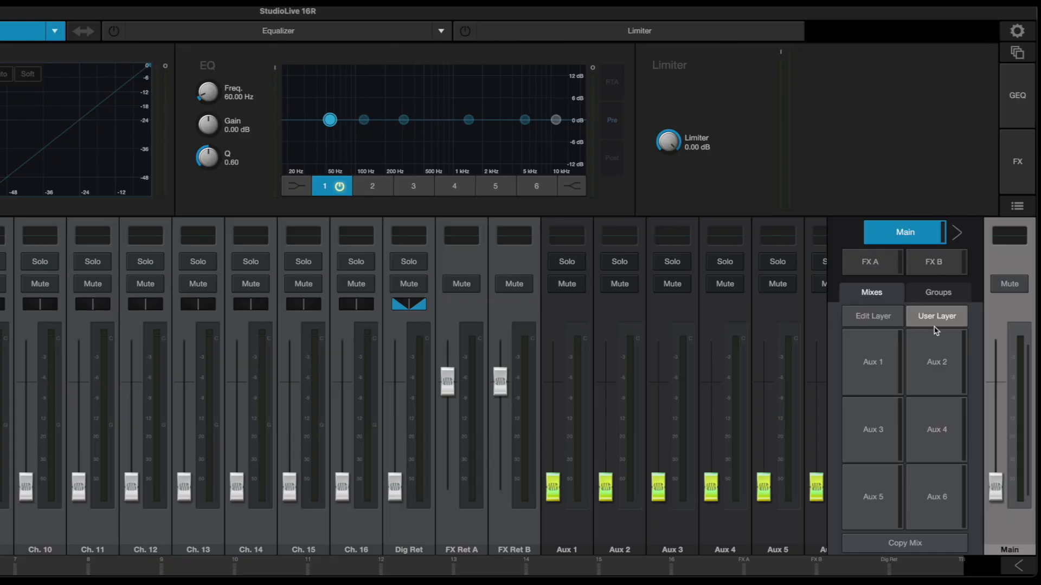
scroll(699, 374, "right", 2)
scroll(696, 376, "left", 2)
Rename the Dig Ret channel as CPU AUDIO.
left_click(410, 531)
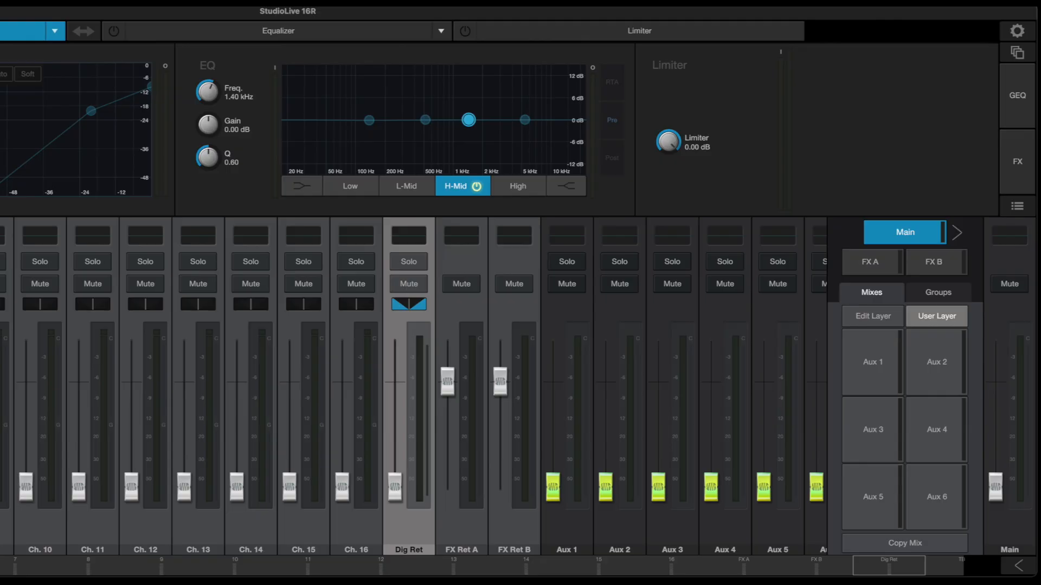
left_click_drag(400, 499, 396, 537)
left_click_drag(394, 503, 401, 529)
left_click_drag(399, 489, 390, 511)
key("Return")
scroll(444, 511, "right", 2)
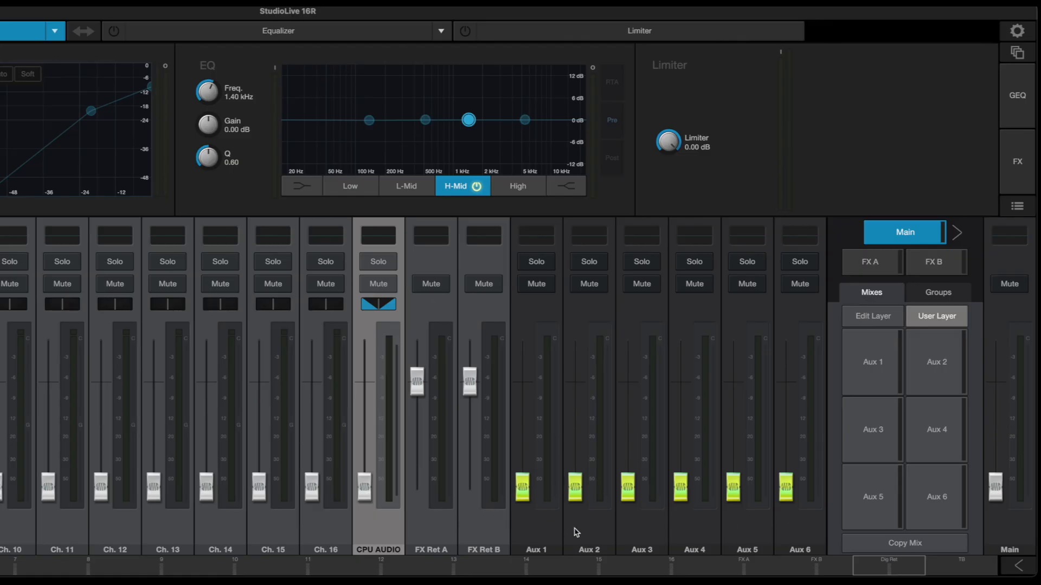
Open the Aux 1 mix in the user layer and raise the sends of Ch. 1, Ch. 2 and Ch. 3.
left_click(538, 534)
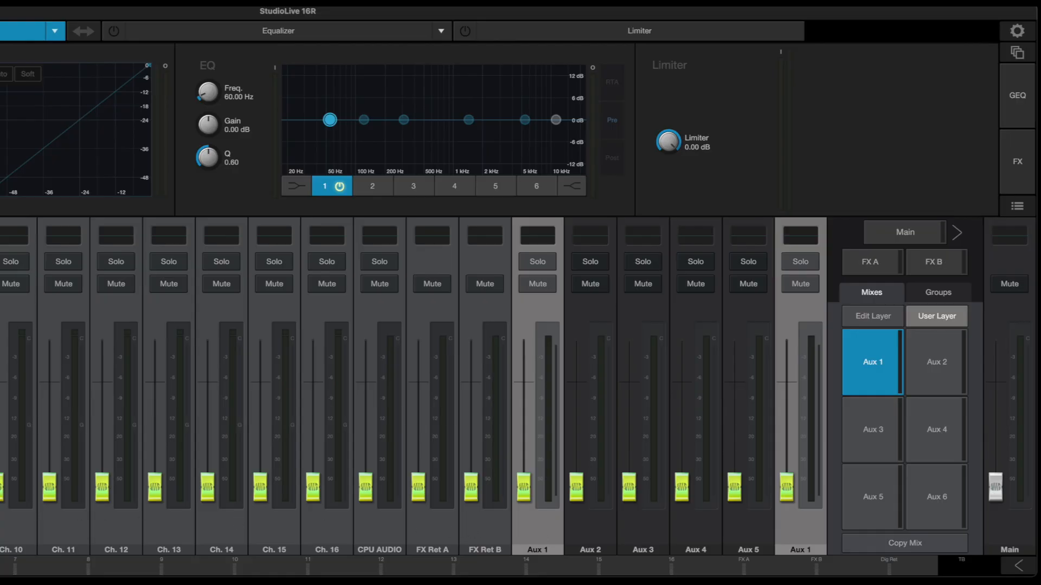
scroll(388, 386, "left", 1)
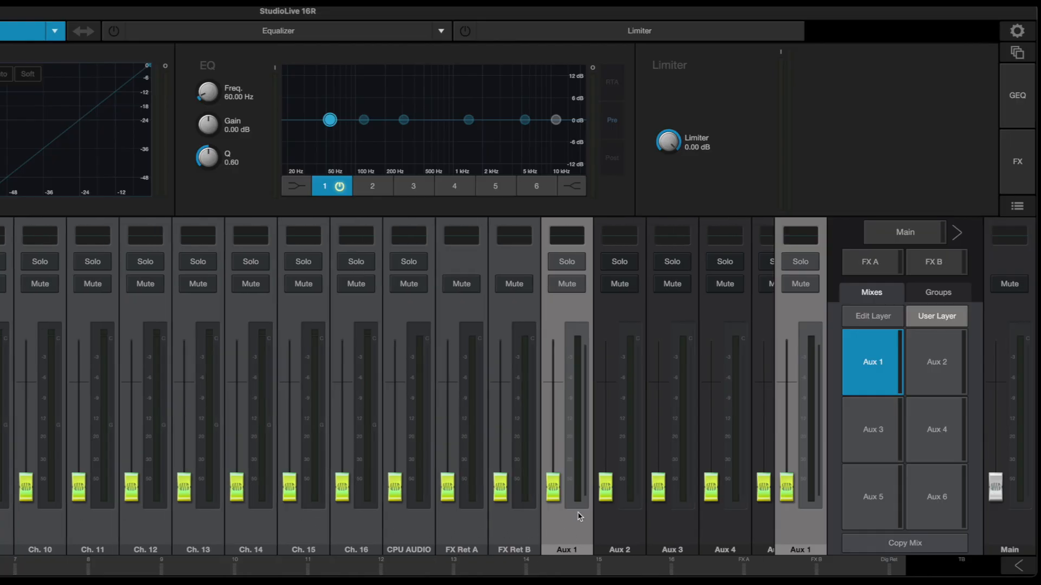
mouse_move(558, 491)
left_mouse_down()
mouse_move(558, 398)
mouse_move(561, 508)
left_mouse_up()
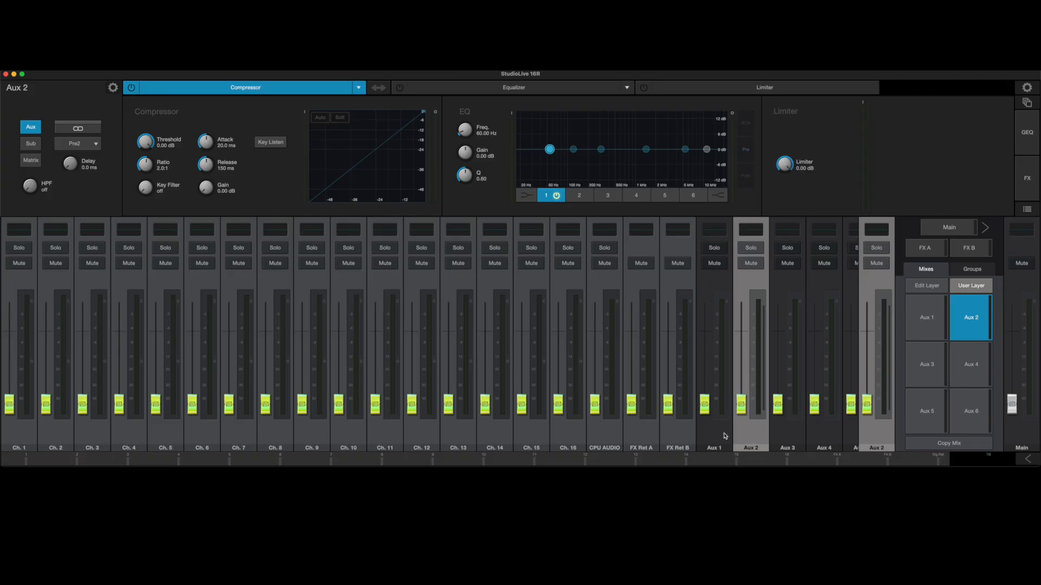
left_click(725, 437)
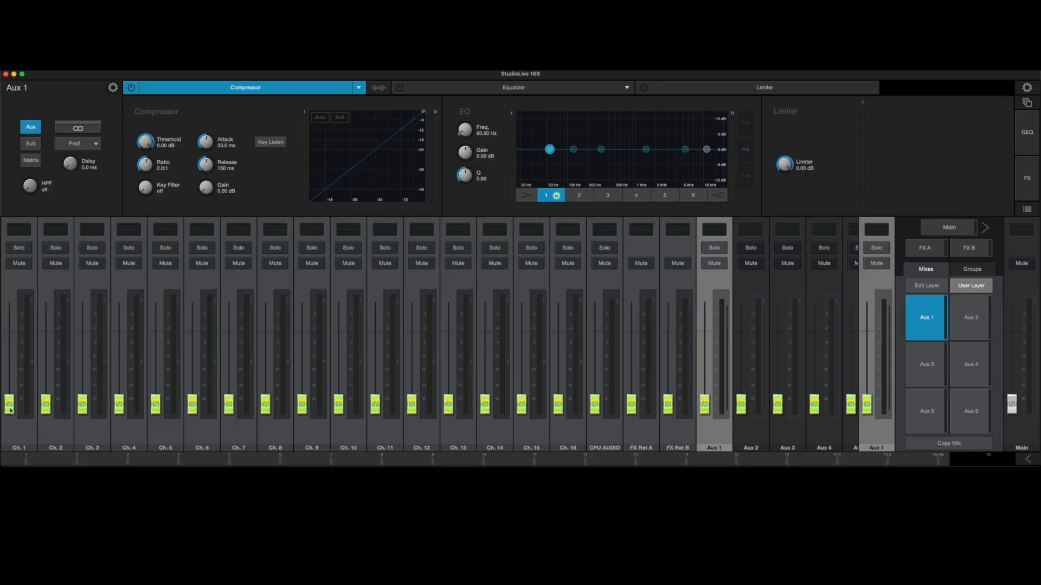
left_click_drag(11, 410, 9, 345)
left_click_drag(46, 404, 46, 342)
left_click_drag(83, 404, 84, 336)
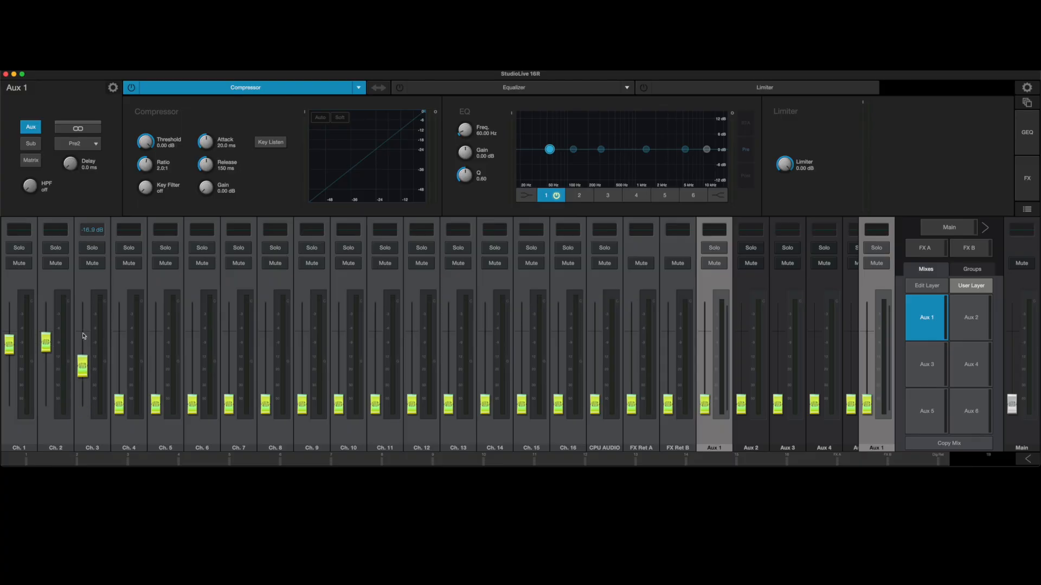
Compare with the Aux 2 mix and pull the Ch. 1, Ch. 2 and Ch. 3 sends of Aux 1 fully down.
left_click(757, 438)
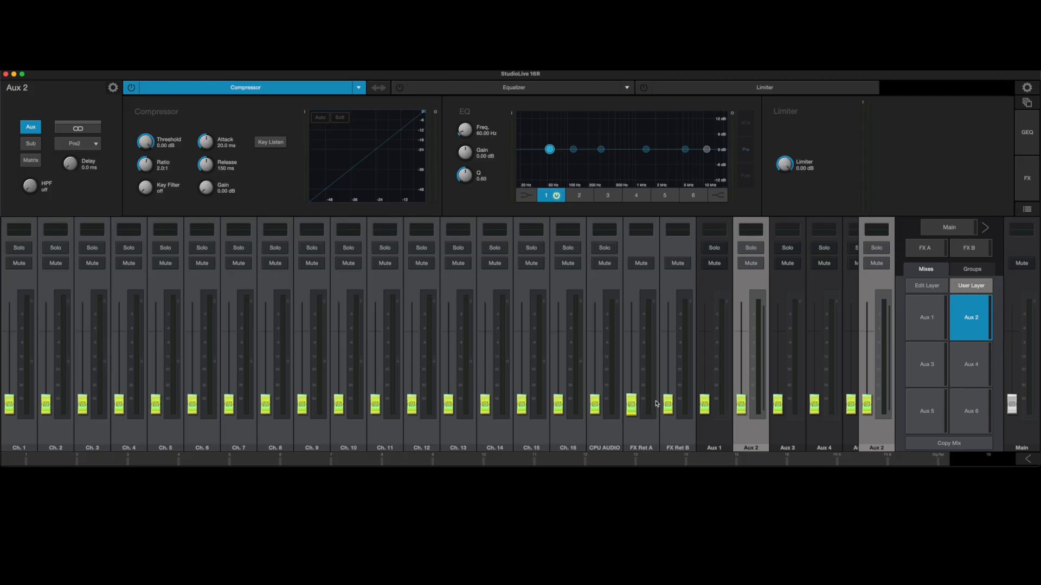
left_click(718, 438)
left_click_drag(83, 342, 81, 416)
left_click_drag(46, 343, 41, 417)
left_click_drag(9, 344, 9, 408)
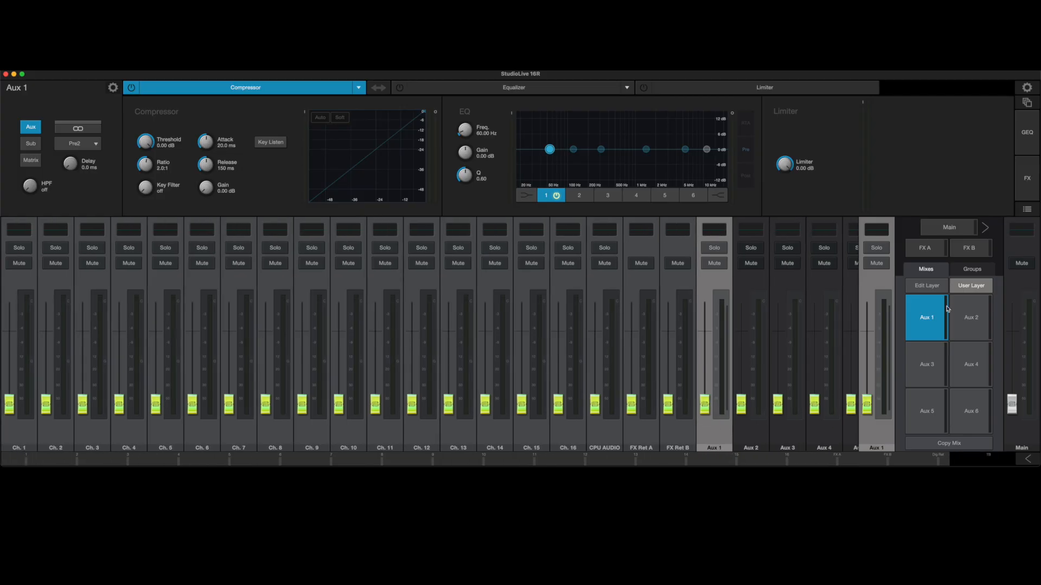
Select the Aux 2 mix and look over the aux masters at the end of the user layer.
left_click(752, 439)
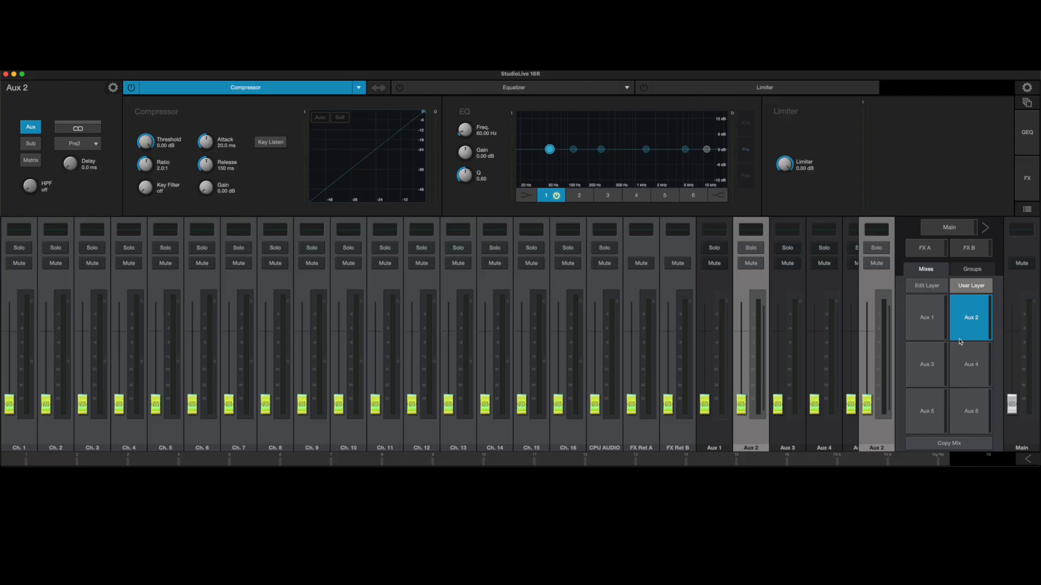
scroll(757, 454, "right", 3)
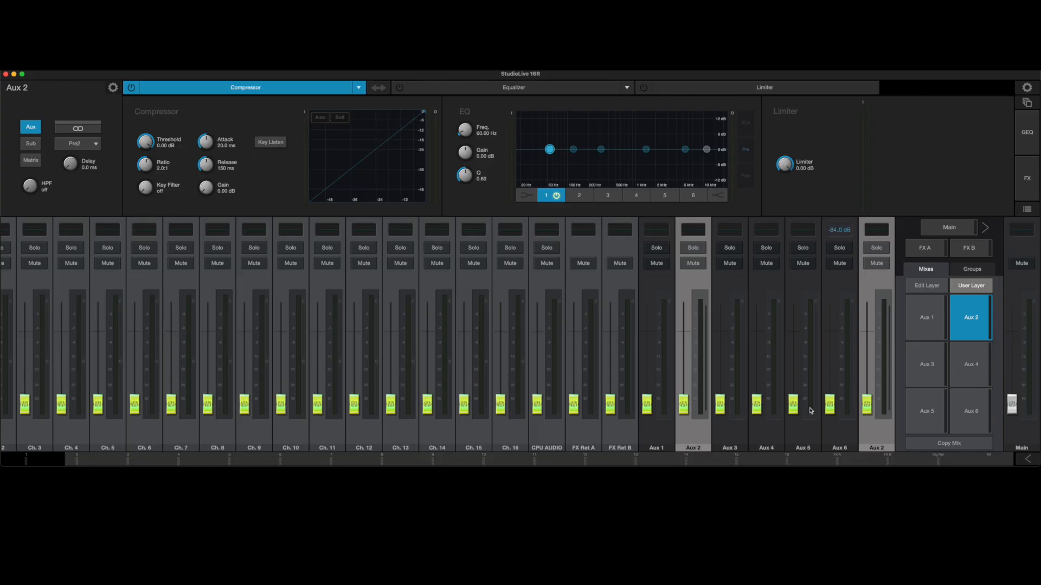
left_click_drag(810, 410, 766, 334)
left_click_drag(720, 404, 687, 413)
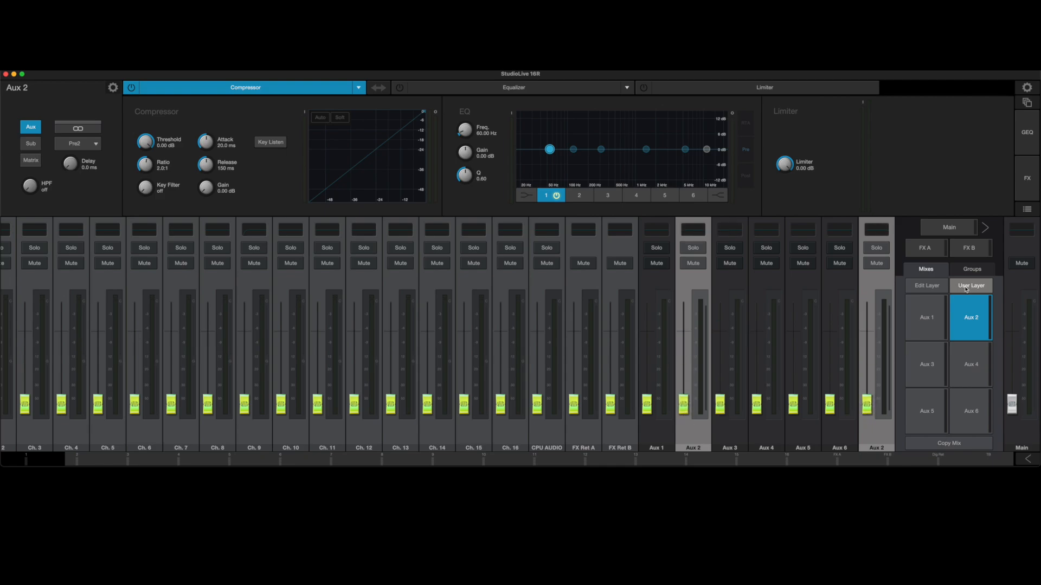
Switch off the user layer to view the standard channels, select the Main mix, and restore the user layer.
left_click(966, 287)
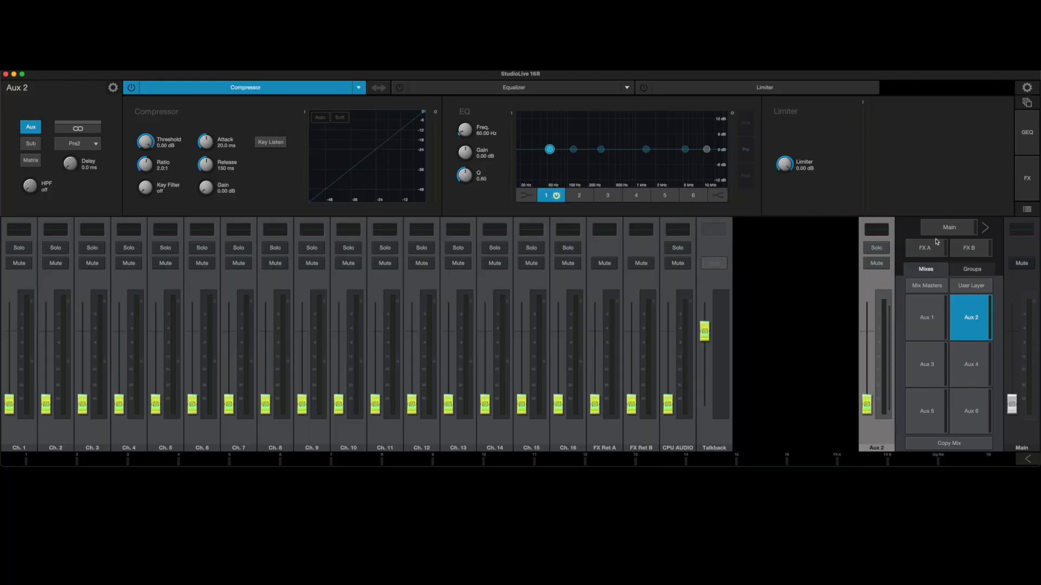
left_click(949, 227)
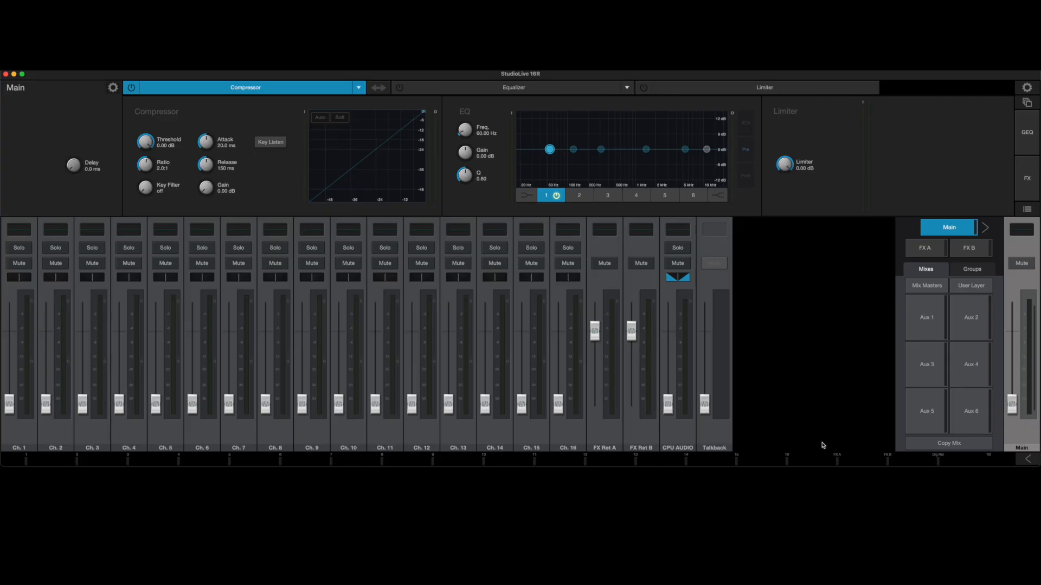
left_click(975, 286)
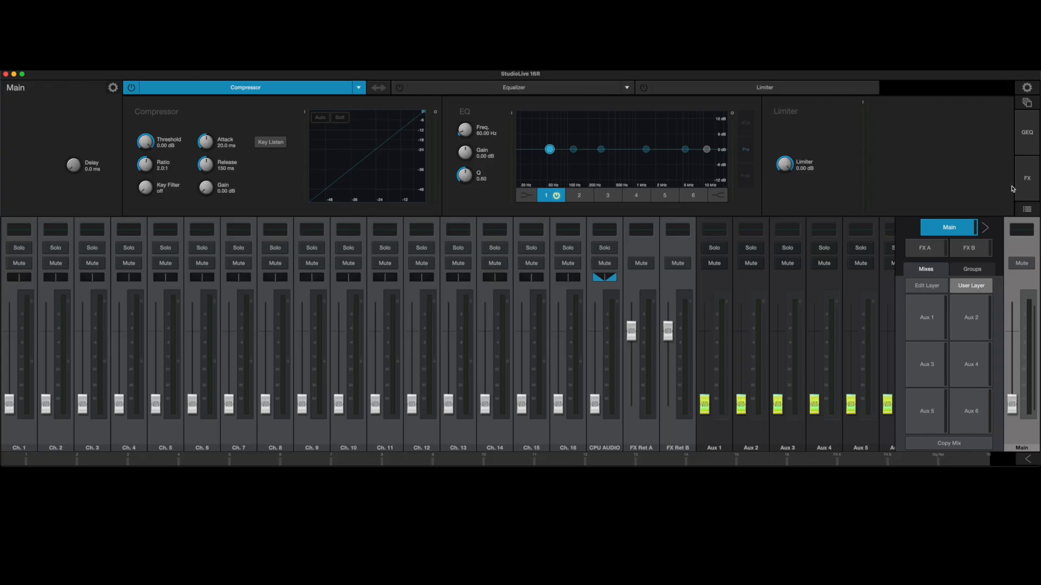
View the Main mix's graphic EQ and the FX A processor, and nudge the FX Ret A fader.
left_click(1024, 125)
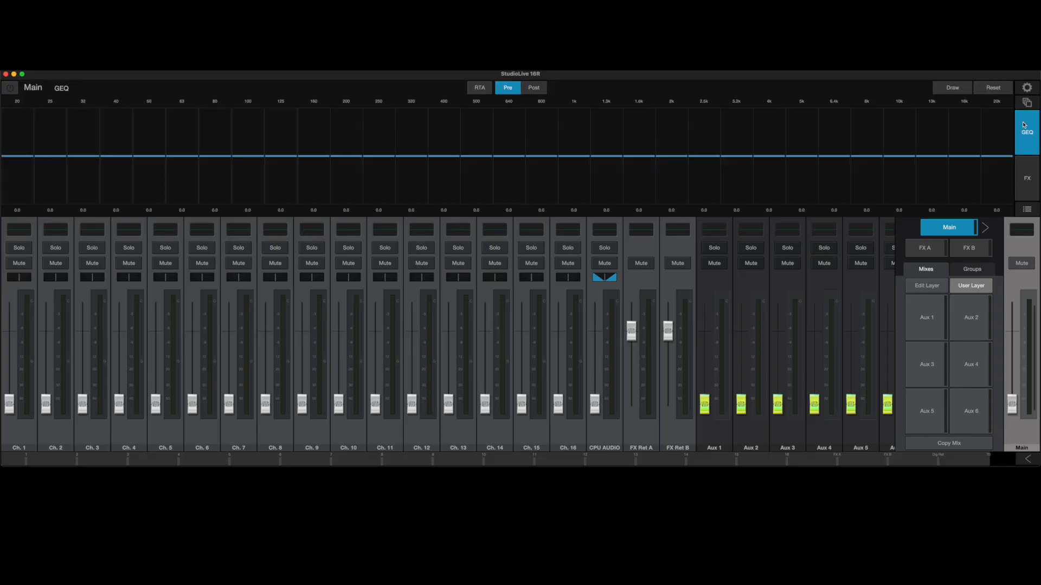
left_click(1027, 179)
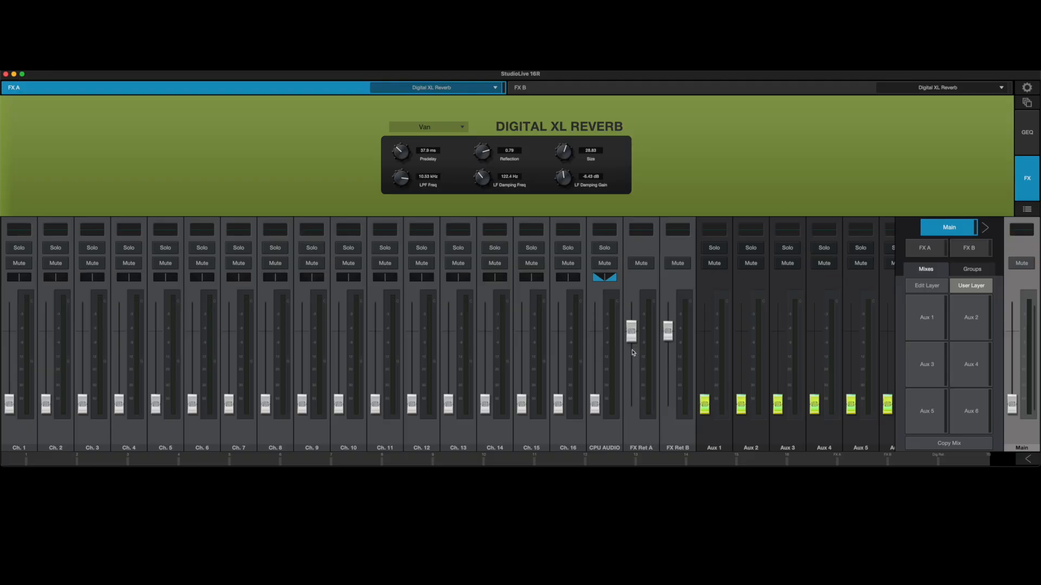
mouse_move(631, 332)
left_mouse_down()
mouse_move(632, 386)
mouse_move(632, 332)
left_mouse_up()
Change the FX B effect type to Pingpong Delay and compare it with the FX A reverb.
left_click(612, 88)
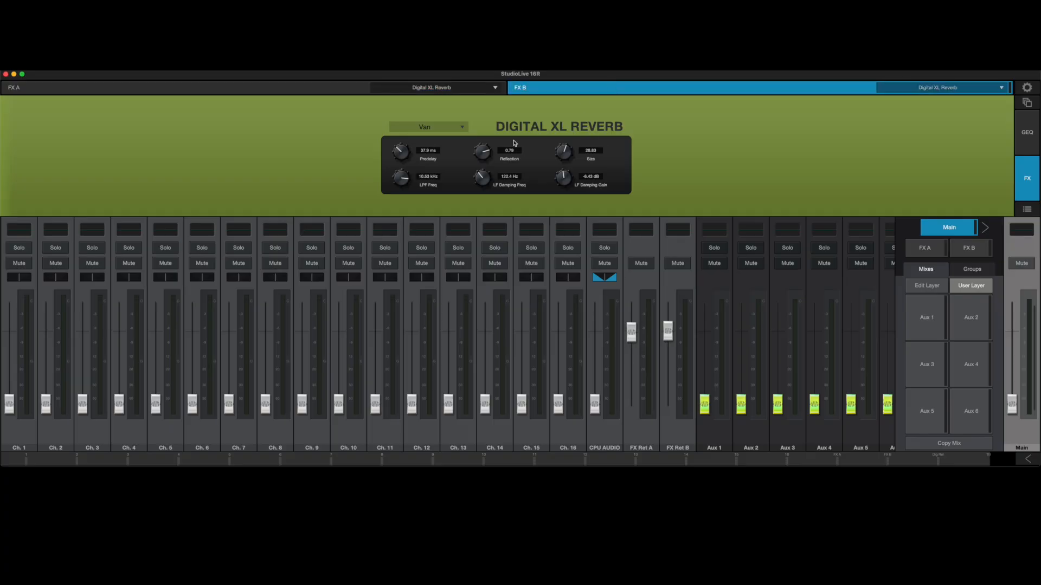
left_click(909, 92)
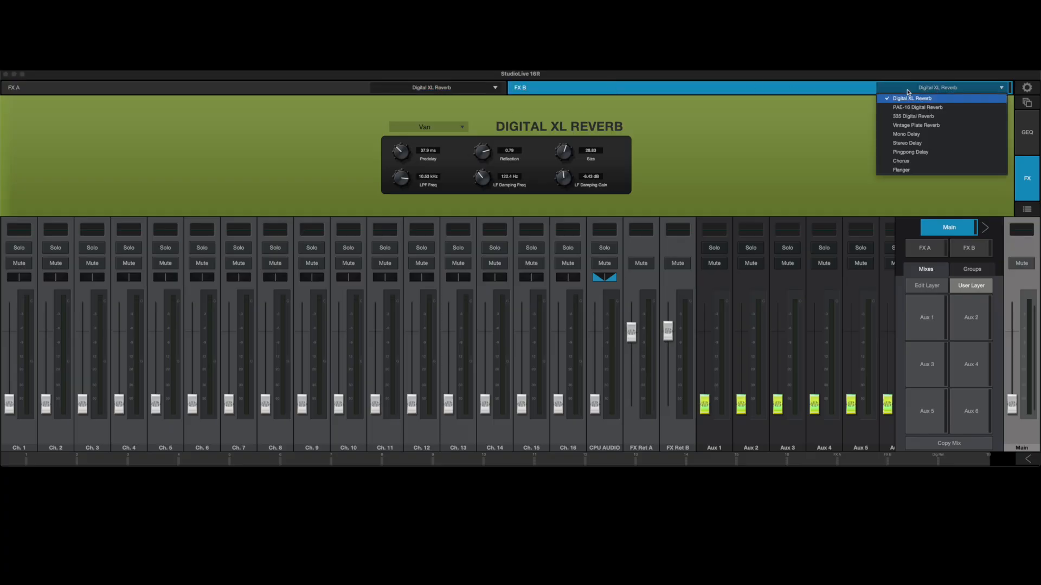
left_click(915, 153)
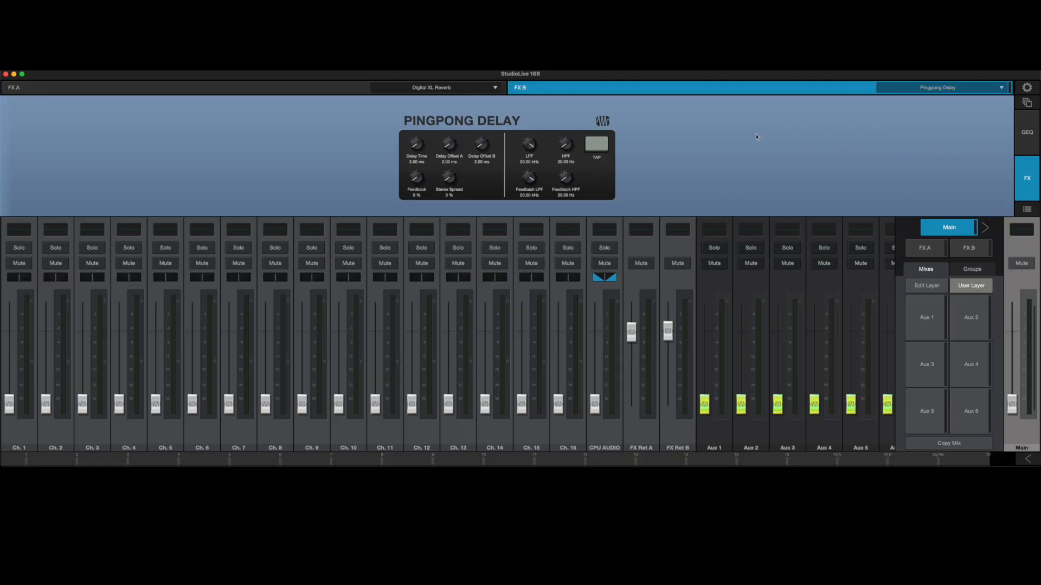
left_click(346, 88)
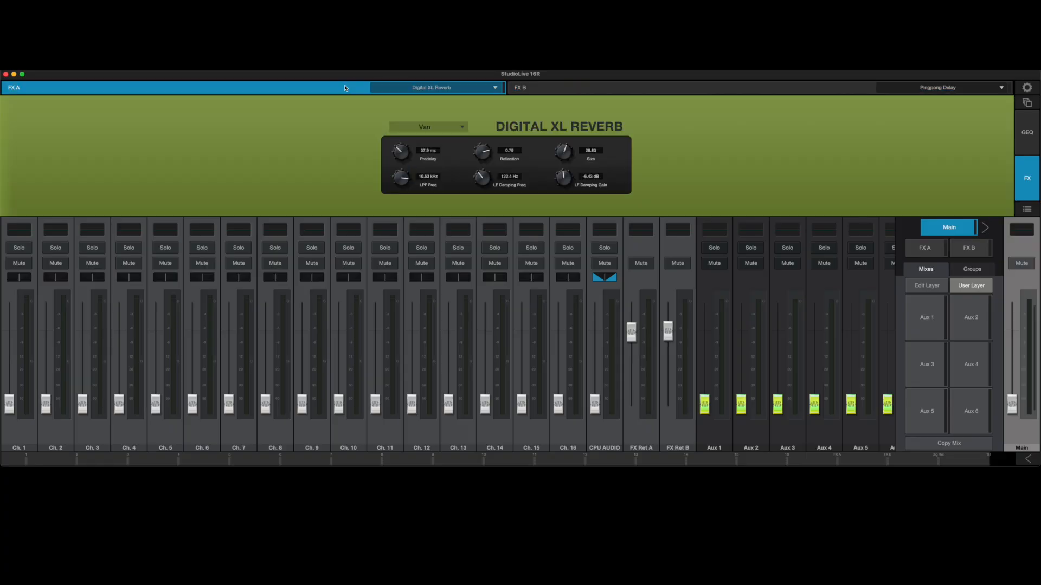
left_click(567, 88)
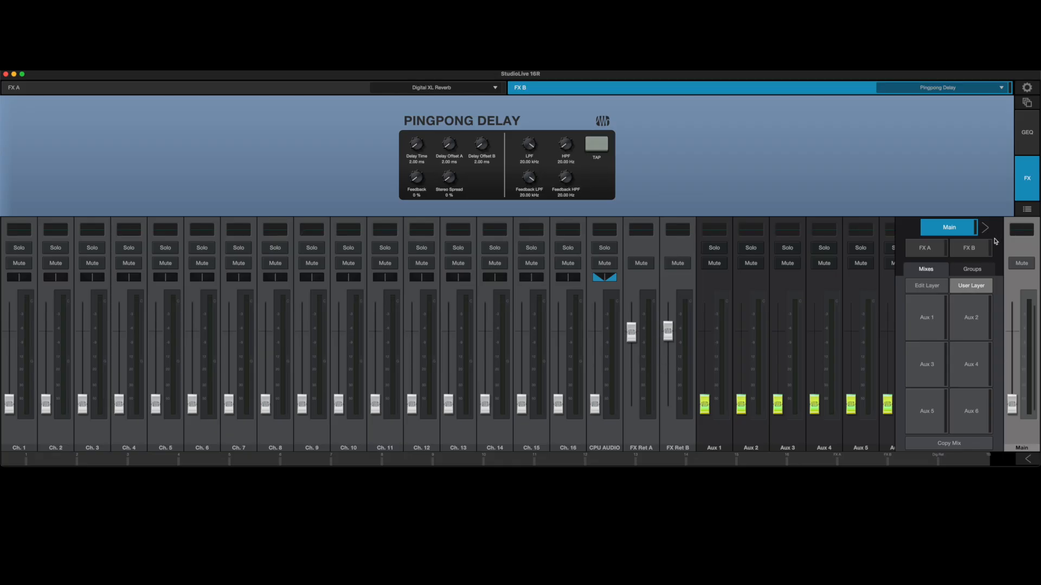
Check the FX Ret A send in the Aux 1 mix and raise Ch. 1's send in the FX A mix.
left_click(940, 323)
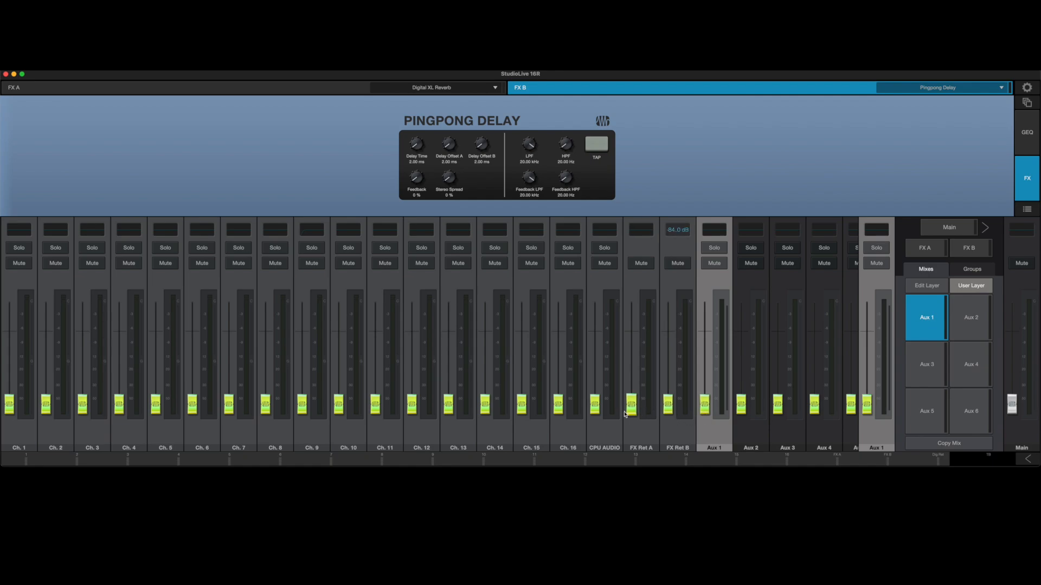
left_click_drag(633, 411, 645, 434)
left_click(936, 251)
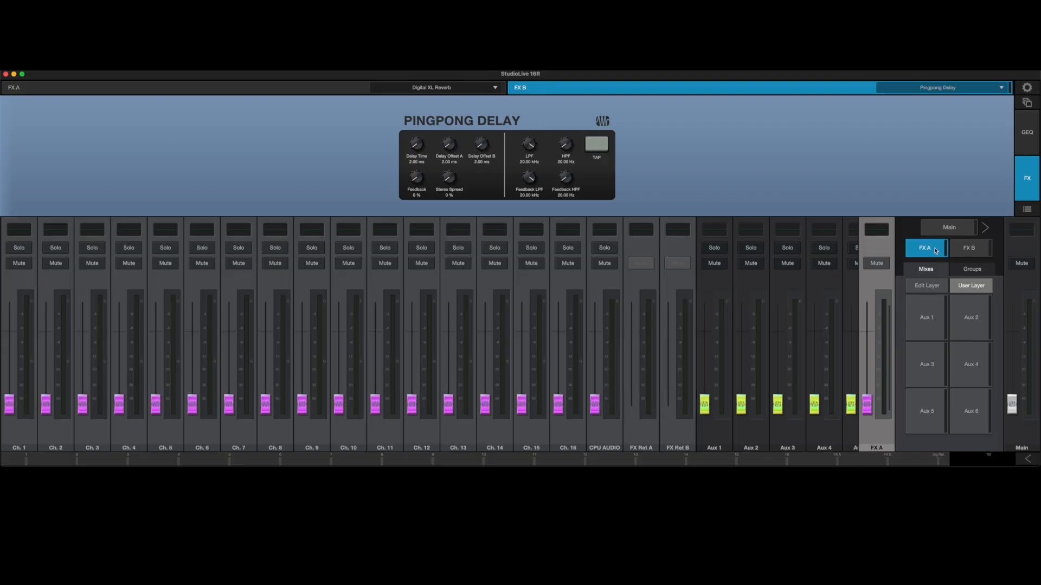
left_click(348, 94)
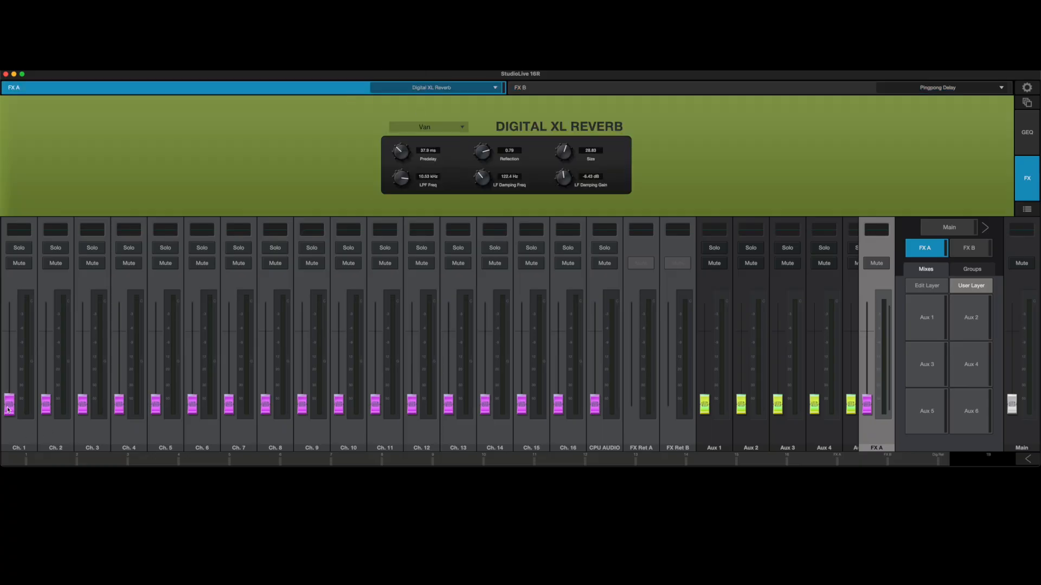
left_click_drag(10, 406, 16, 337)
Fine-adjust the FX Ret A fader in the Main mix and check its send in the Aux 1 mix.
left_click(949, 229)
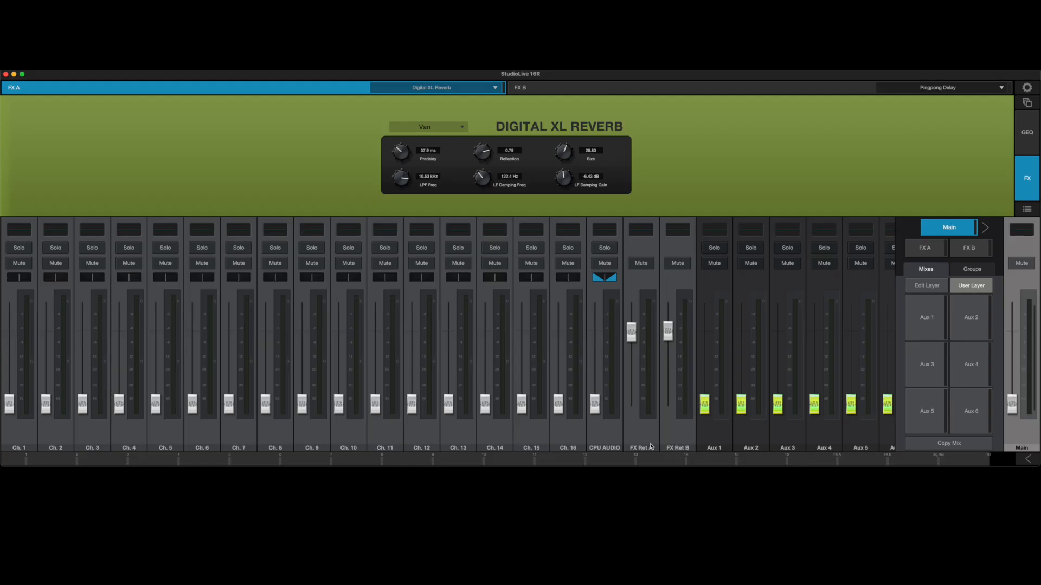
left_click_drag(632, 339, 631, 337)
left_click(933, 316)
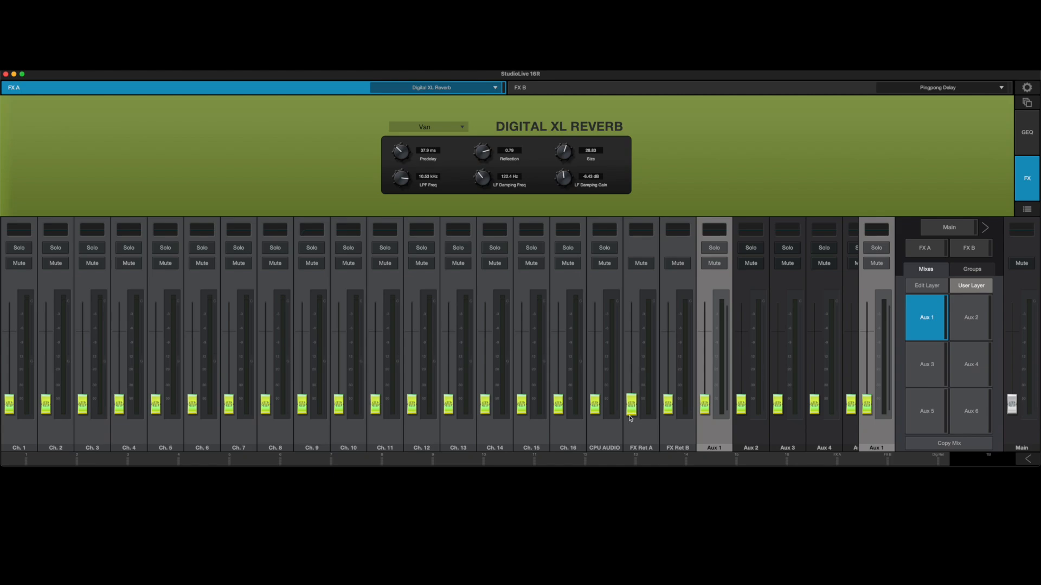
mouse_move(631, 404)
left_mouse_down()
mouse_move(631, 342)
mouse_move(629, 423)
left_mouse_up()
left_click(945, 228)
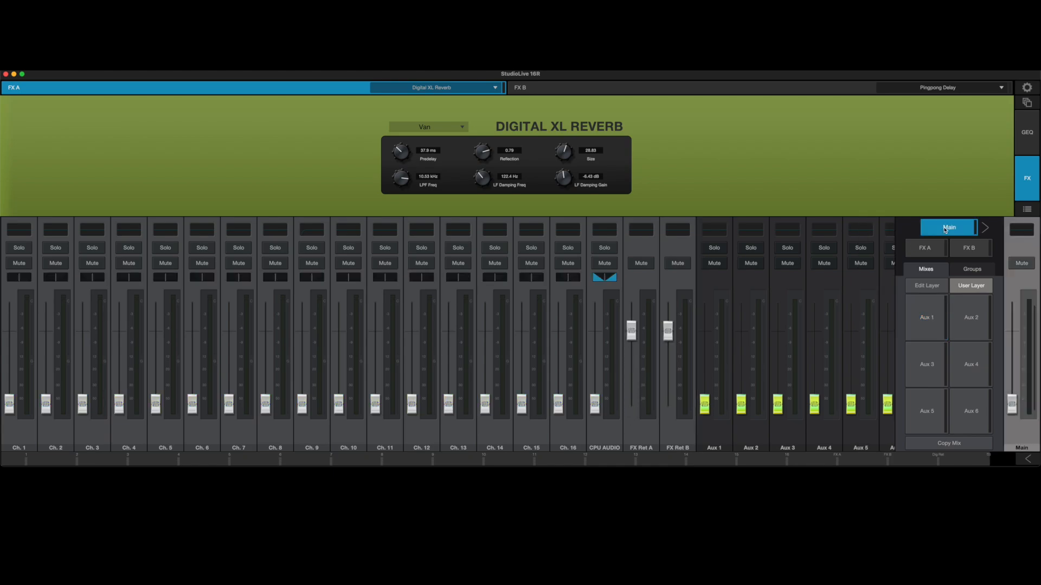
Look over the FX A and FX B processors and close the effects view.
left_click(935, 253)
left_click(1033, 179)
left_click(1026, 179)
left_click(652, 90)
left_click(343, 92)
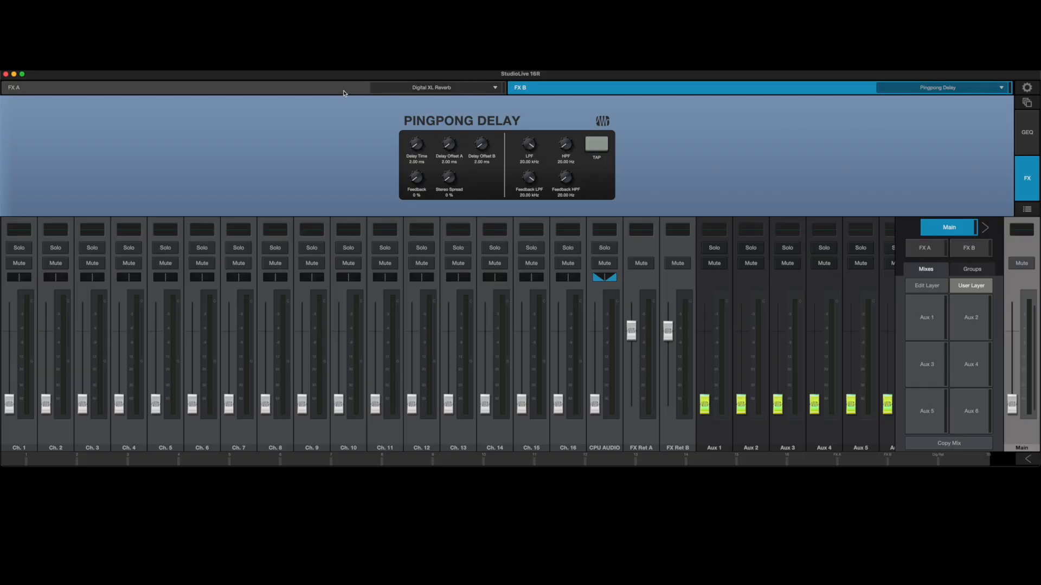
left_click(572, 93)
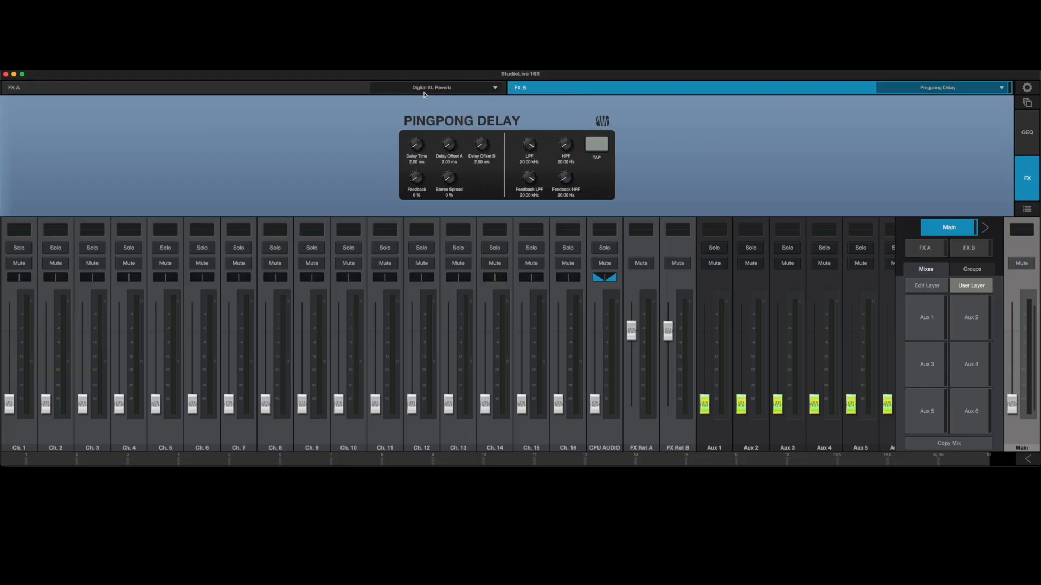
left_click(1028, 182)
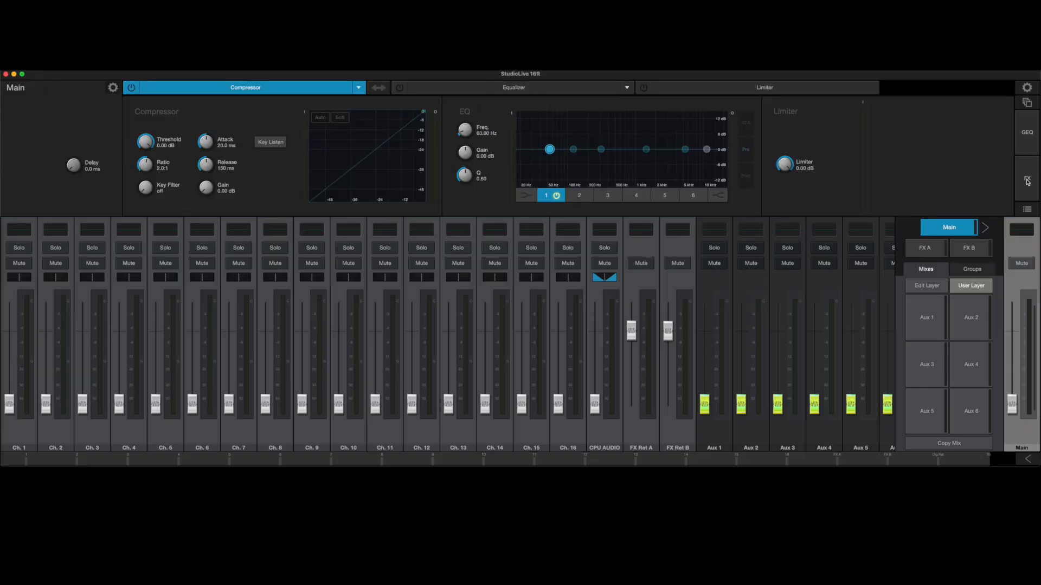
Open the graphic EQ for the Aux 1 mix and turn on its RTA.
left_click(1027, 135)
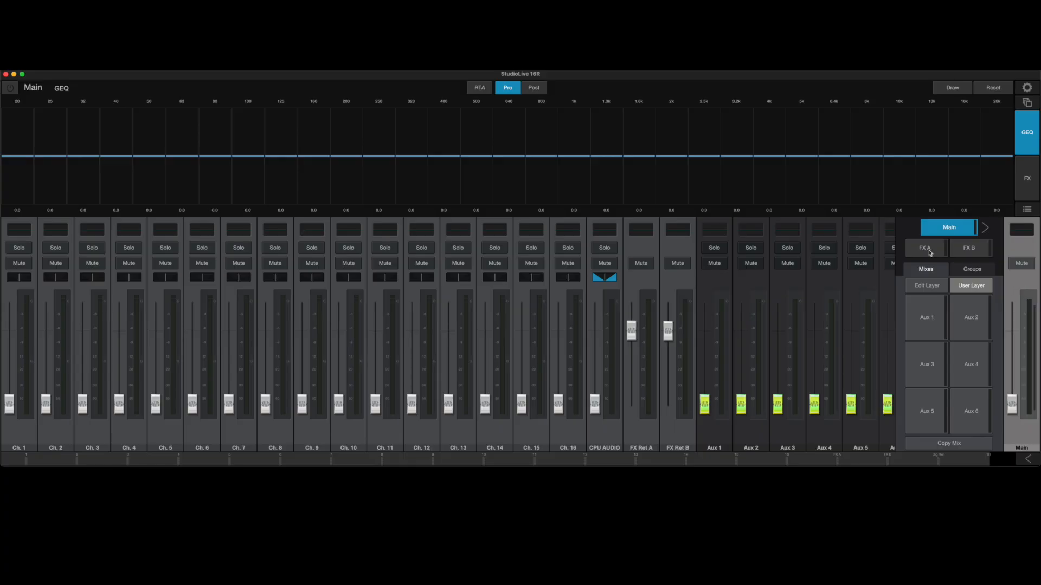
left_click(927, 321)
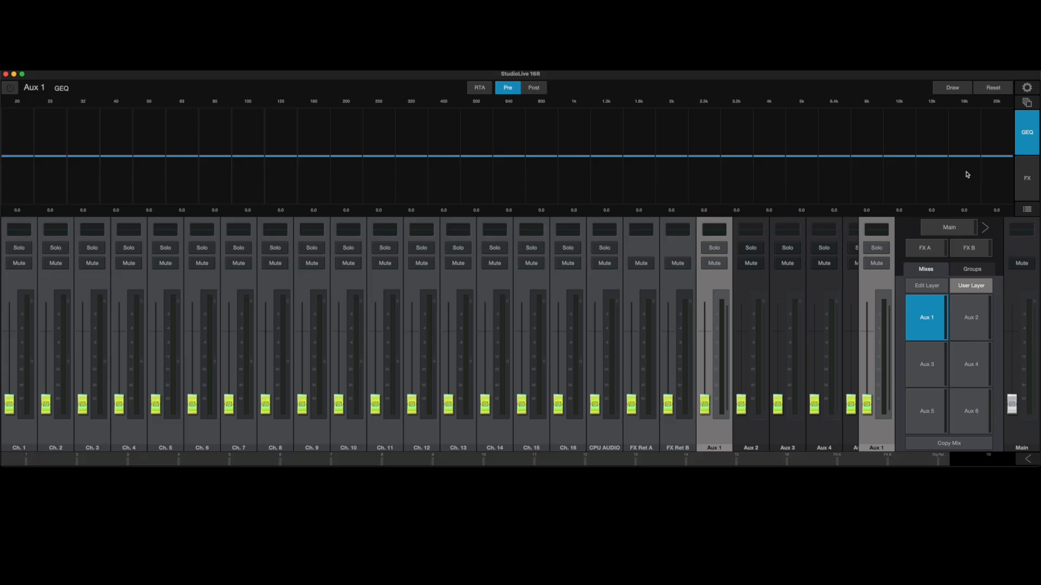
left_click(480, 86)
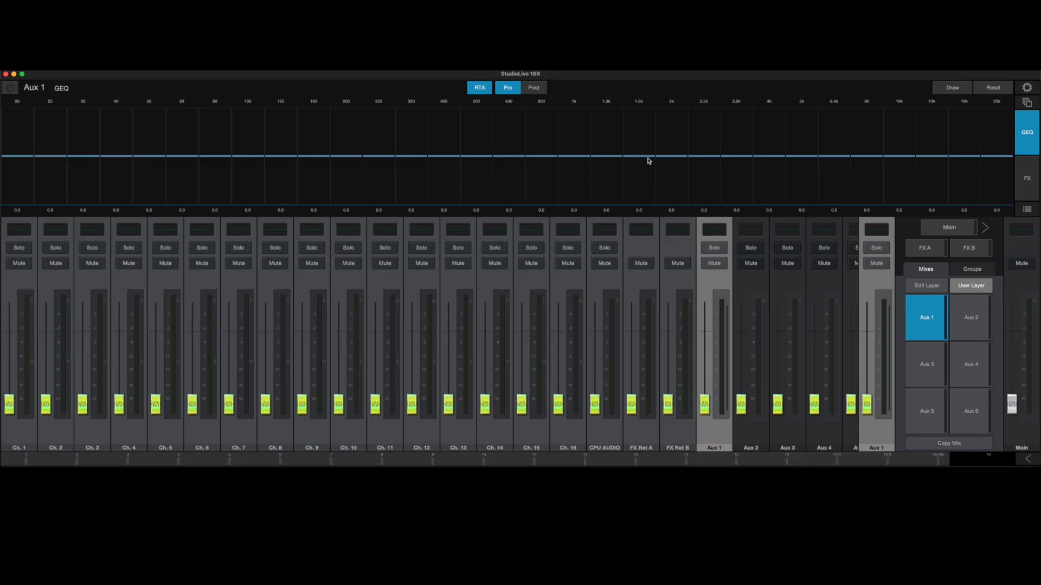
Try adjusting Aux 1's graphic EQ around 2 kHz, toggling the EQ on and off, and reset its bands.
mouse_move(670, 157)
left_mouse_down()
mouse_move(671, 193)
mouse_move(677, 130)
mouse_move(677, 179)
mouse_move(681, 160)
left_mouse_up()
left_click(11, 88)
left_click(12, 87)
mouse_move(695, 156)
left_mouse_down()
mouse_move(694, 184)
mouse_move(673, 187)
mouse_move(674, 174)
mouse_move(715, 168)
left_mouse_up()
left_click(1004, 90)
Select the Aux 2 mix and enable its graphic EQ and RTA.
left_click(965, 323)
left_click(936, 322)
left_click(974, 325)
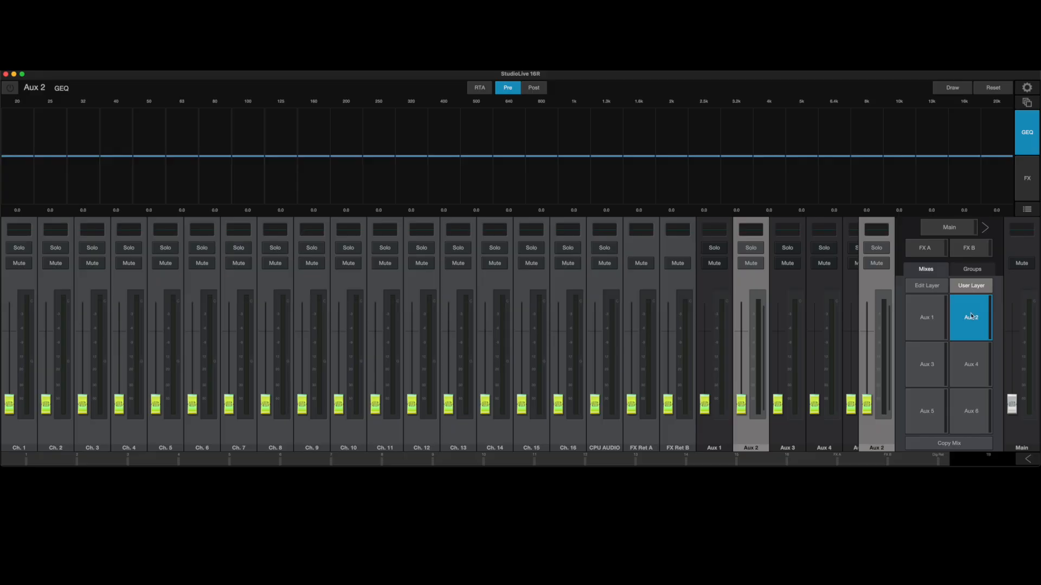
left_click(13, 90)
left_click(475, 88)
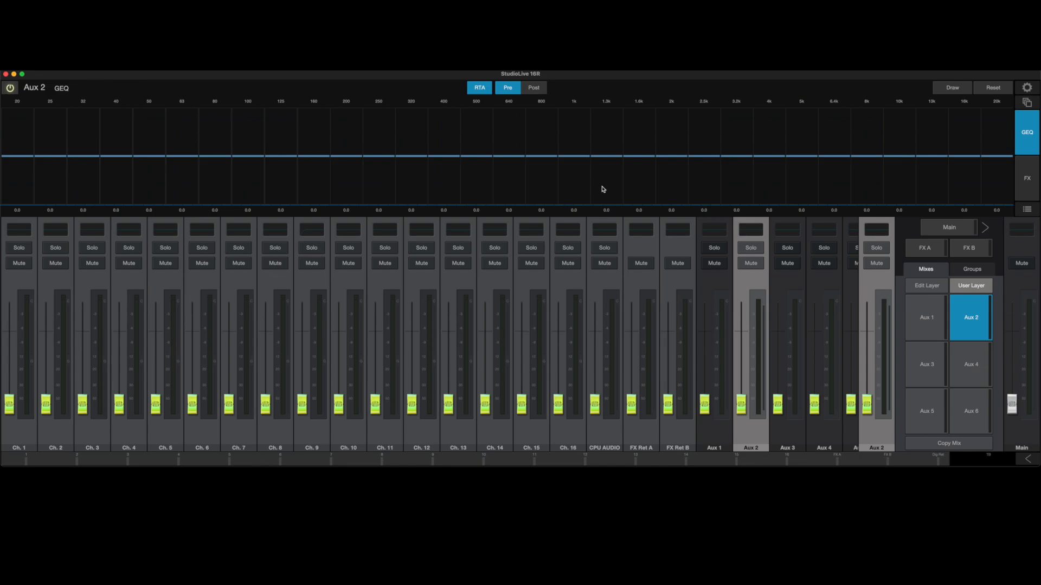
Try a band change near 4 kHz on Aux 2's graphic EQ, reset it, and return to the Main mix's channel processing.
mouse_move(775, 175)
left_mouse_down()
mouse_move(781, 190)
mouse_move(785, 172)
left_mouse_up()
left_click(1003, 88)
left_click(962, 230)
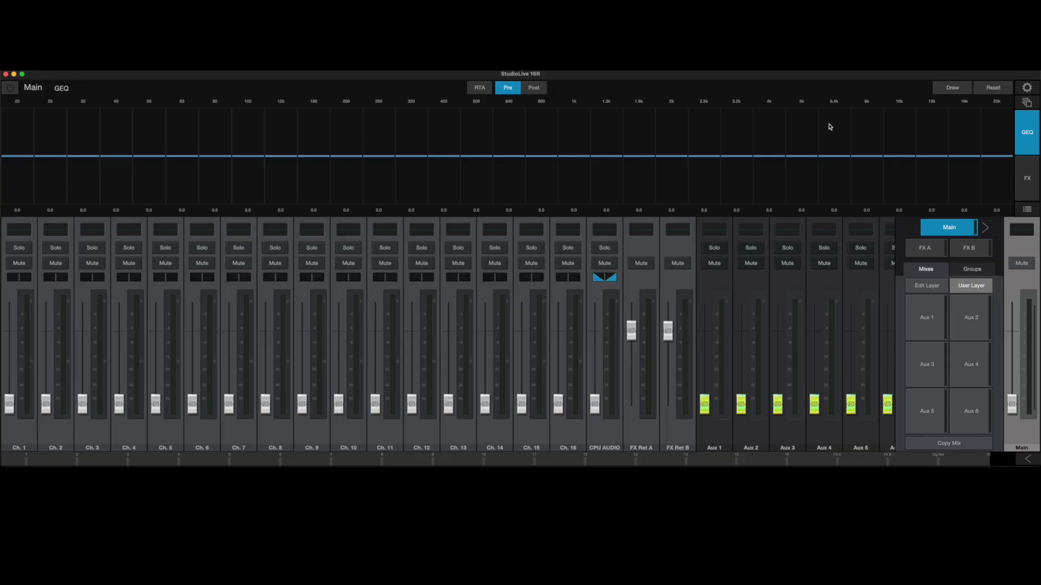
left_click(1024, 130)
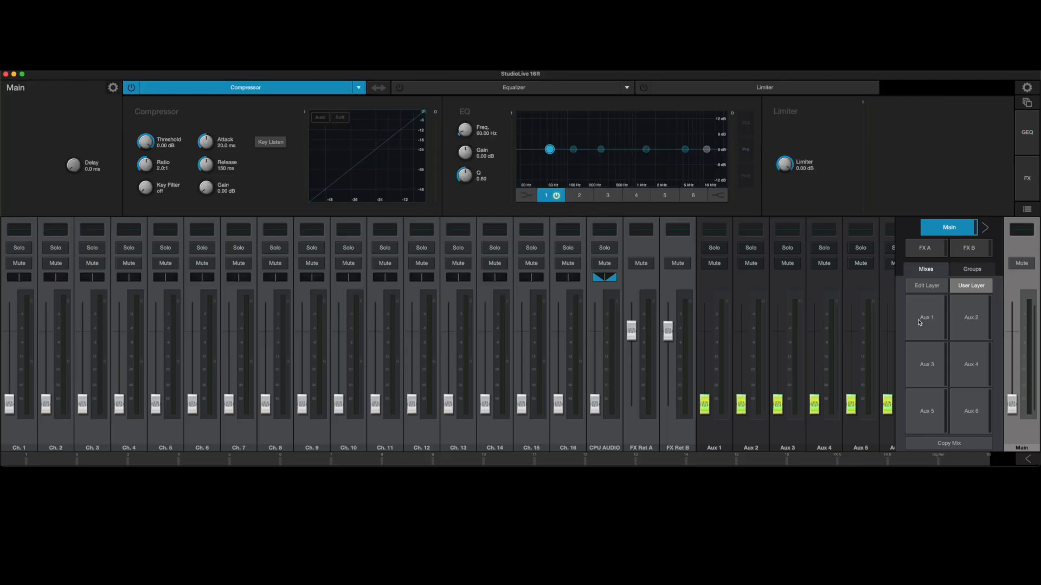
Rename channel 1 as VOX1.
left_click(16, 448)
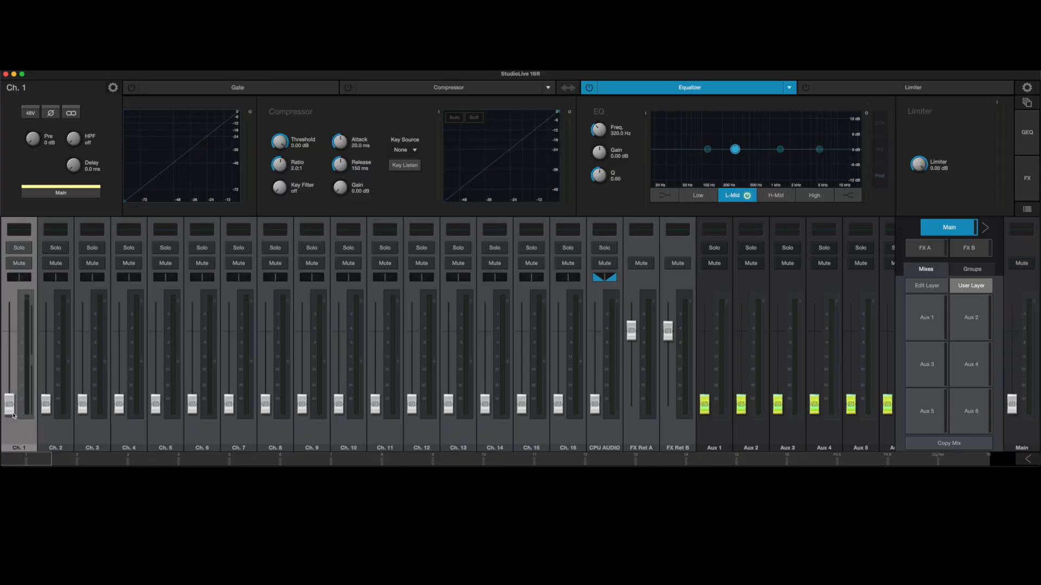
left_click_drag(13, 412, 44, 421)
mouse_move(29, 279)
left_mouse_down()
mouse_move(15, 282)
mouse_move(26, 283)
left_mouse_up()
left_click(15, 88)
left_click_drag(48, 87, 2, 87)
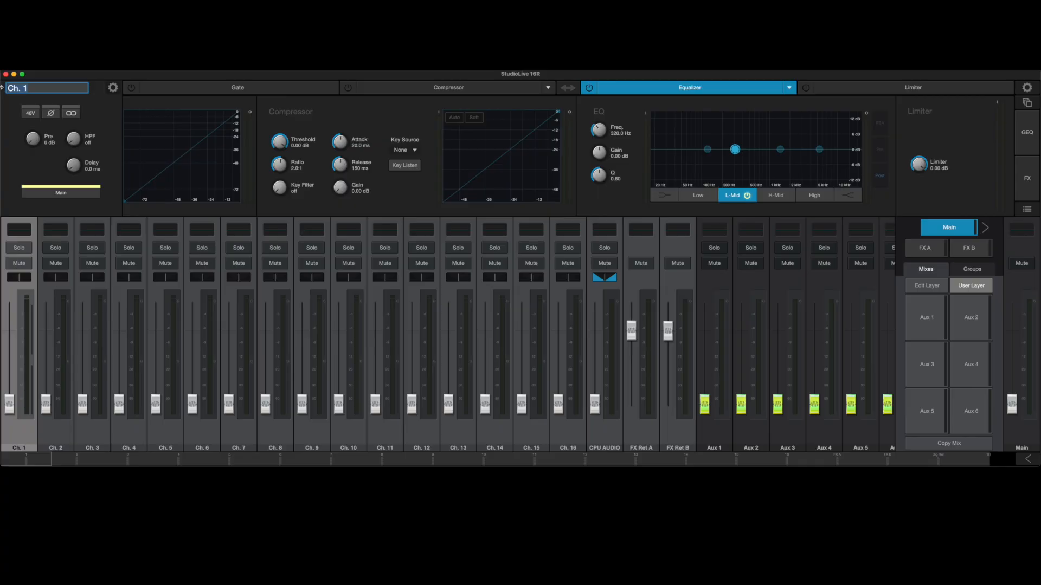
type("Vox")
key("BackSpace")
key("BackSpace")
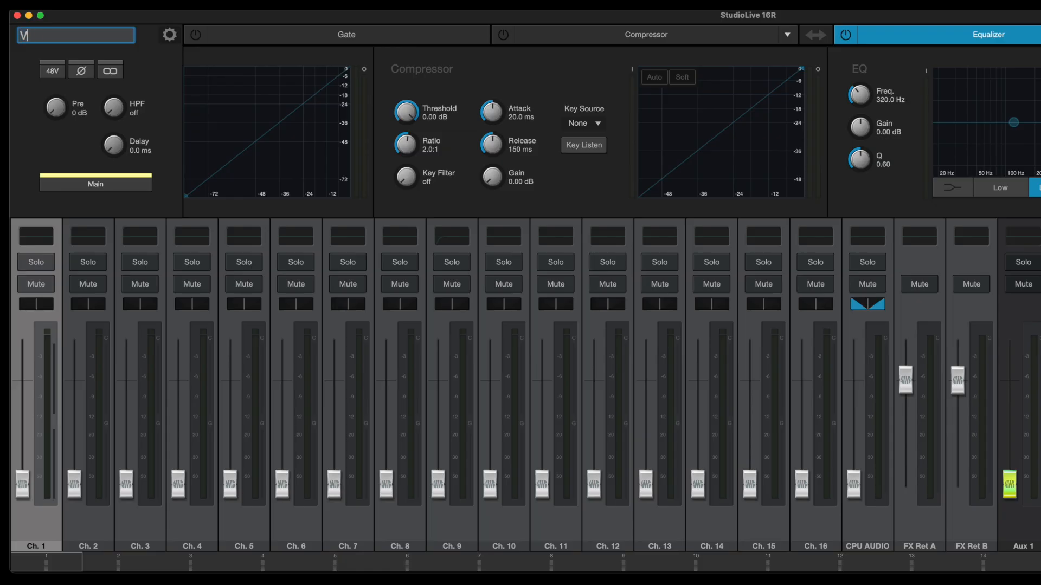
type("OX1")
key("Return")
Rename channel 2 as VOX2 and channel 3 as VOX3.
left_click(92, 530)
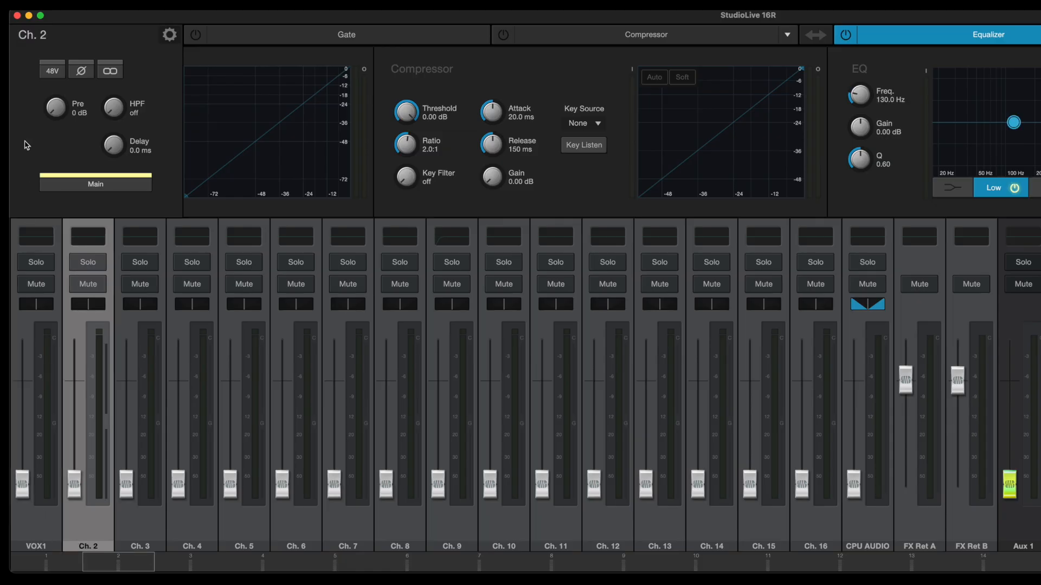
double_click(42, 35)
type("VOX")
type("2")
key("Return")
left_click(147, 529)
double_click(42, 35)
type("VOX3")
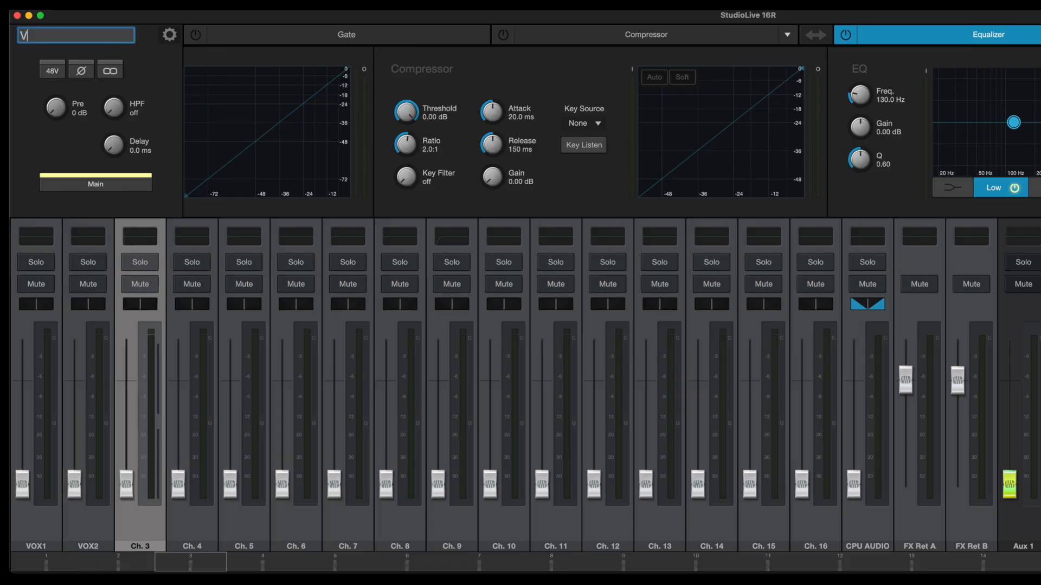
key("Return")
Rename channel 4 as BASS and channel 5 as ACOUSTIC.
left_click(206, 527)
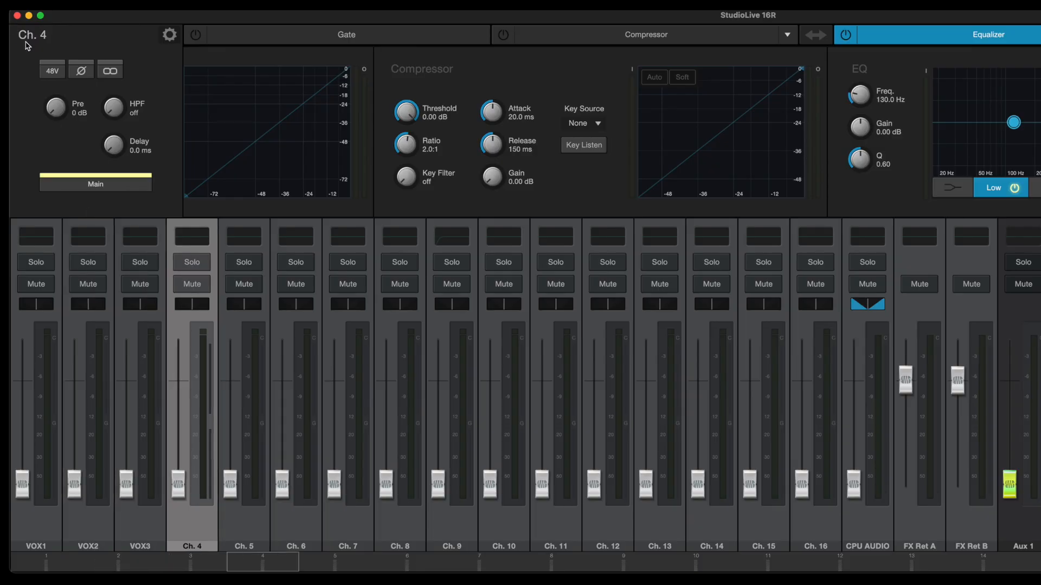
double_click(26, 41)
type("BAS")
type("S")
key("Return")
left_click(250, 528)
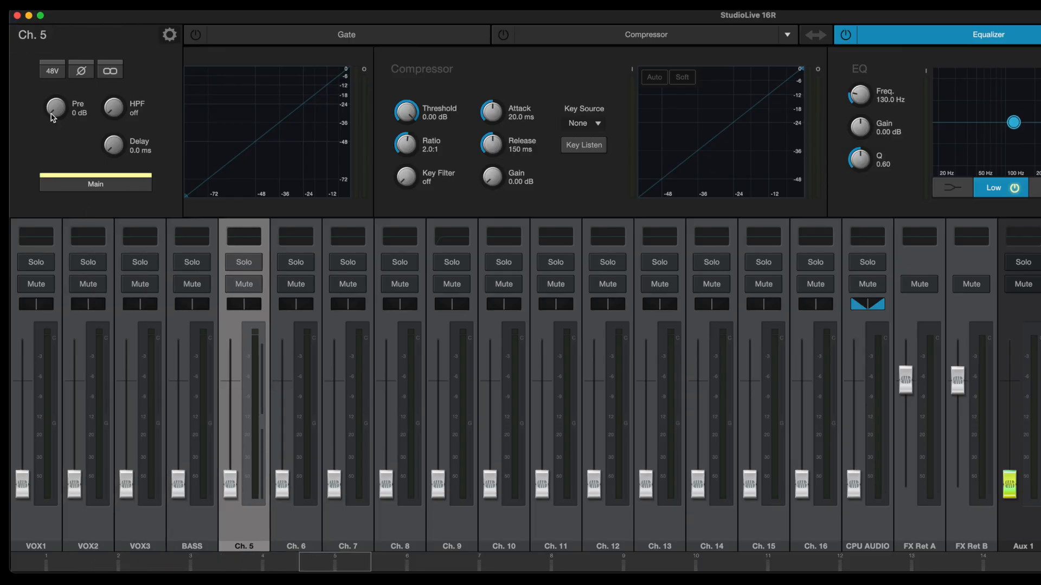
double_click(32, 38)
type("ACOUSTIC")
key("Tab")
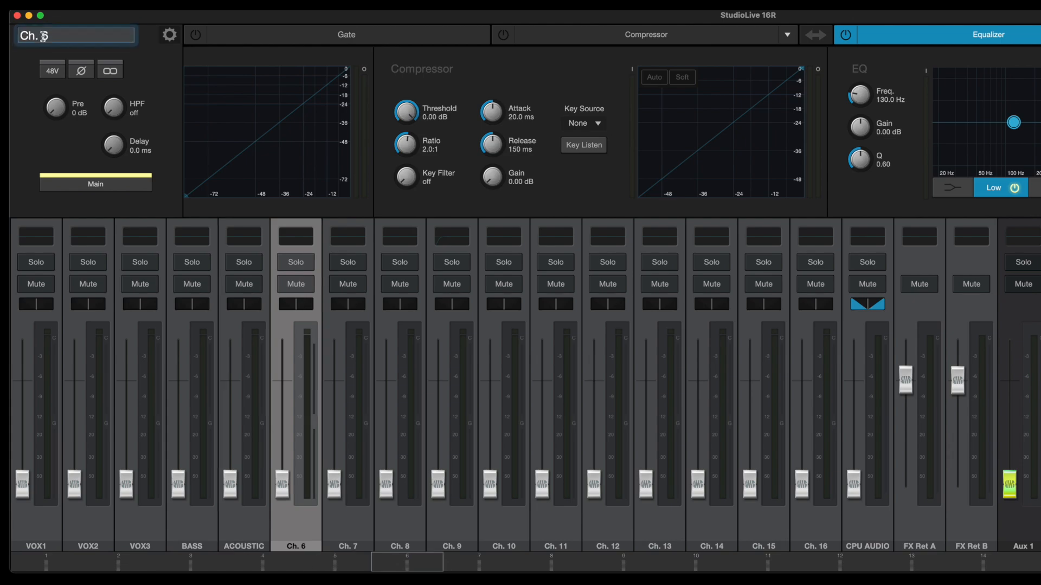
Rename channel 6 as ELECTRIC and channel 7 as FIDDLE.
type("ELECTRIC")
key("Tab")
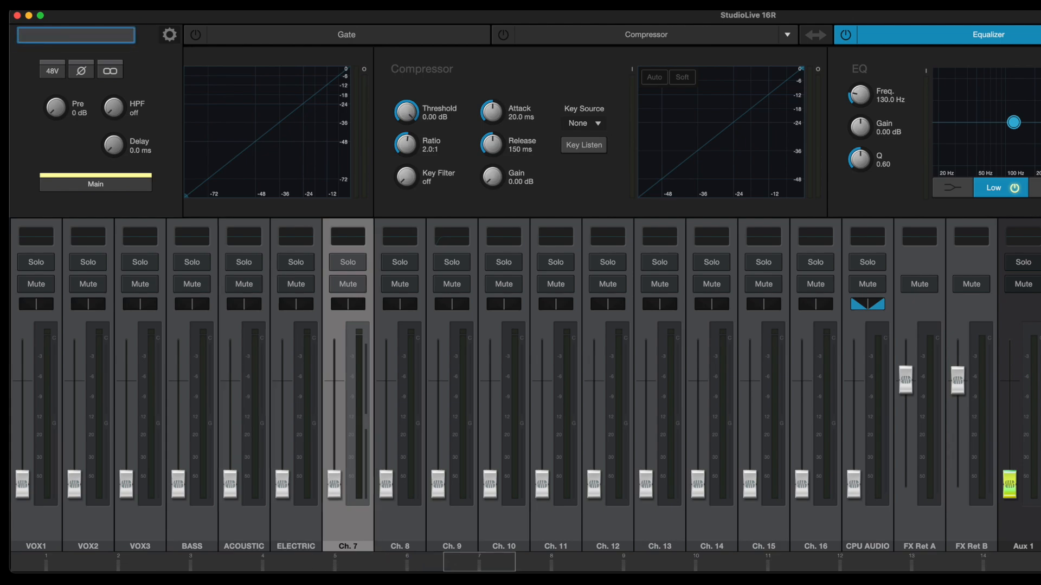
type("FIDDLE")
key("Tab")
Rename channel 8 as KICK and channel 9 as SNARE.
type("KICK")
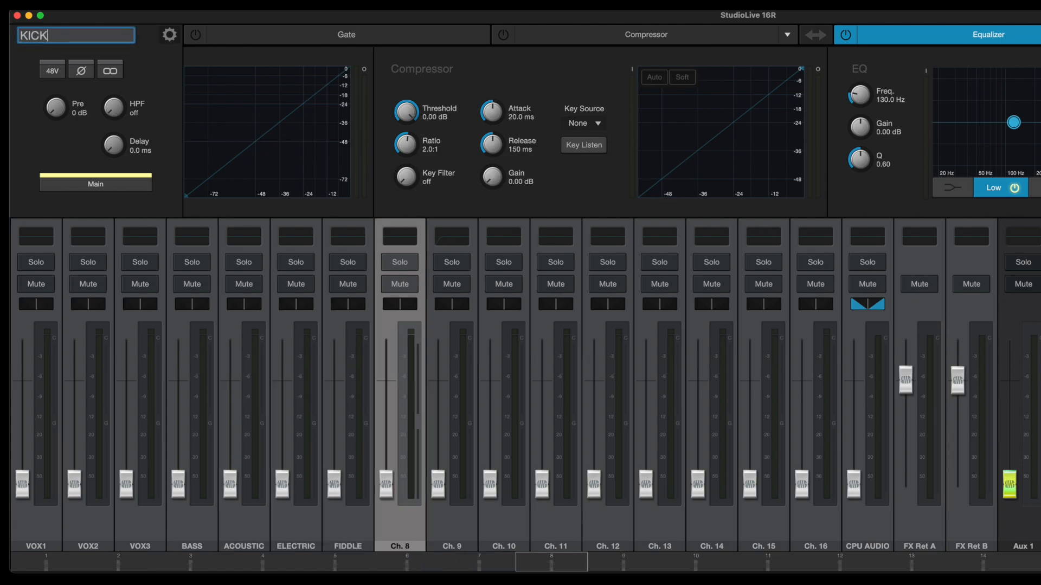
key("Tab")
type("SNARE")
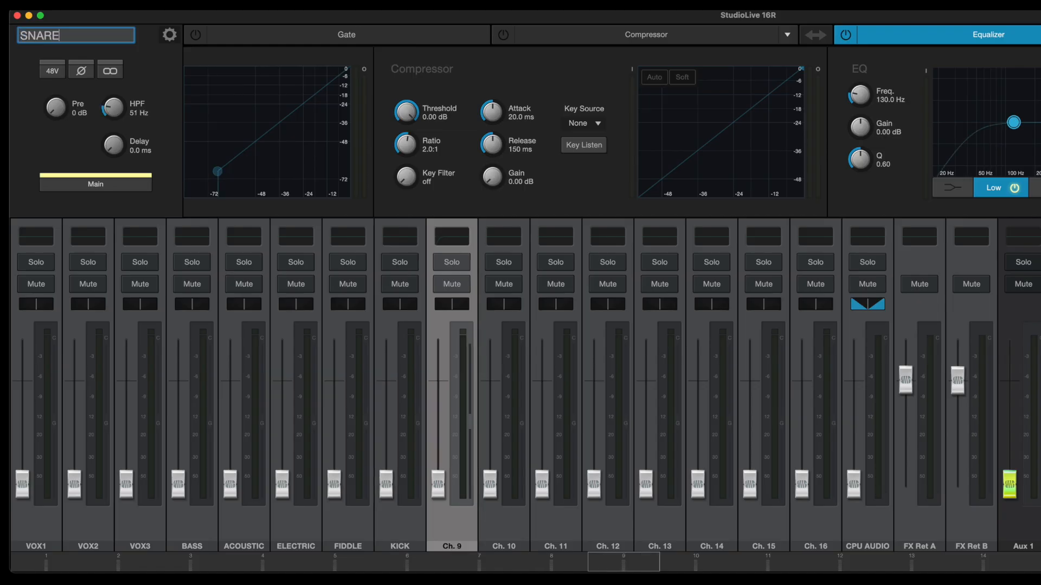
key("Tab")
Rename channel 10 as TOM1 and channel 11 as TOM2.
type("TOM1")
key("Return")
left_click(569, 528)
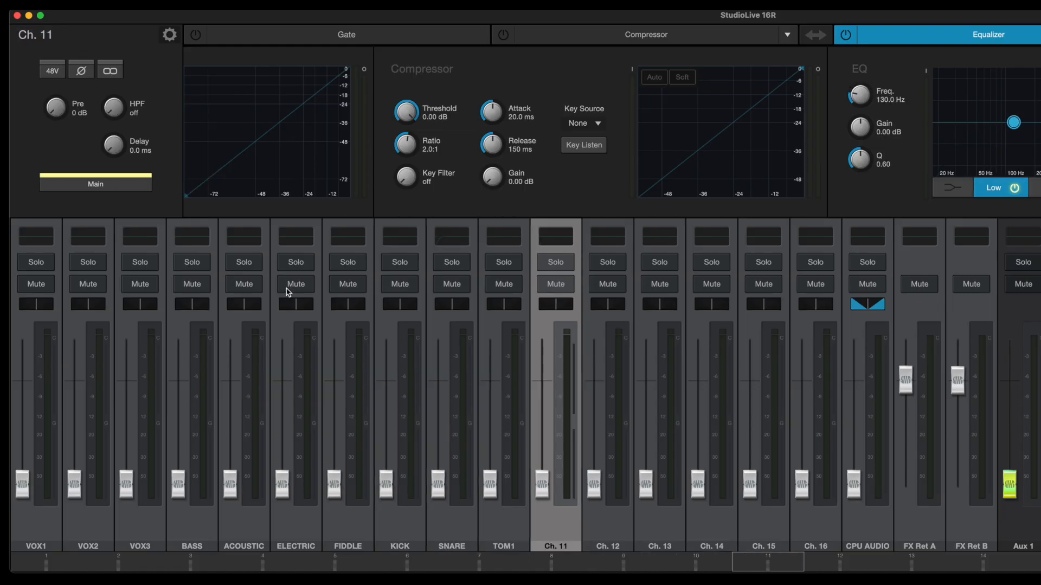
double_click(48, 41)
type("TOM2")
key("Return")
Link channel 13 with channel 14 as a stereo pair.
left_click(603, 535)
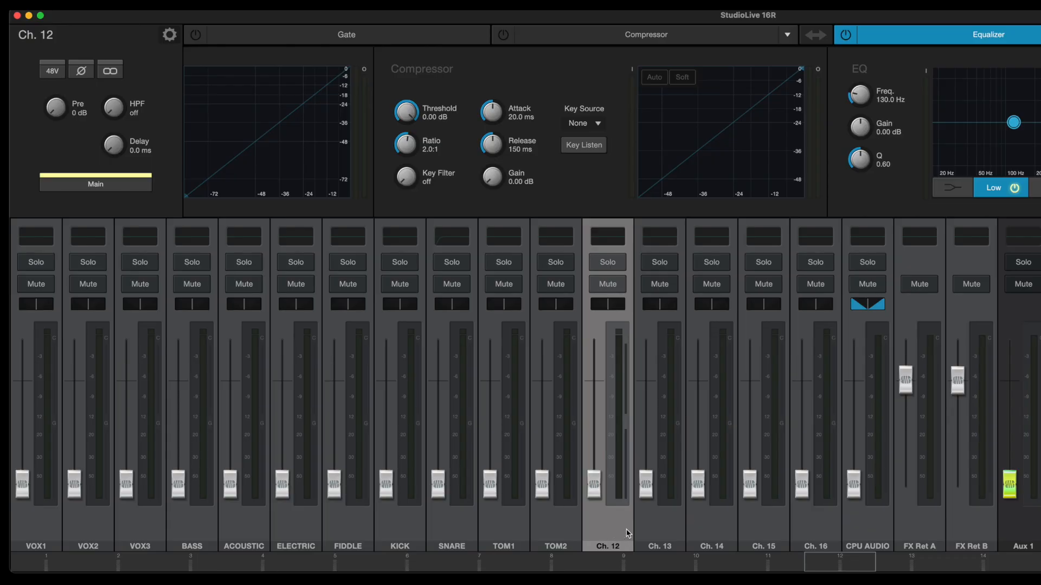
left_click_drag(595, 491, 589, 512)
left_click(662, 533)
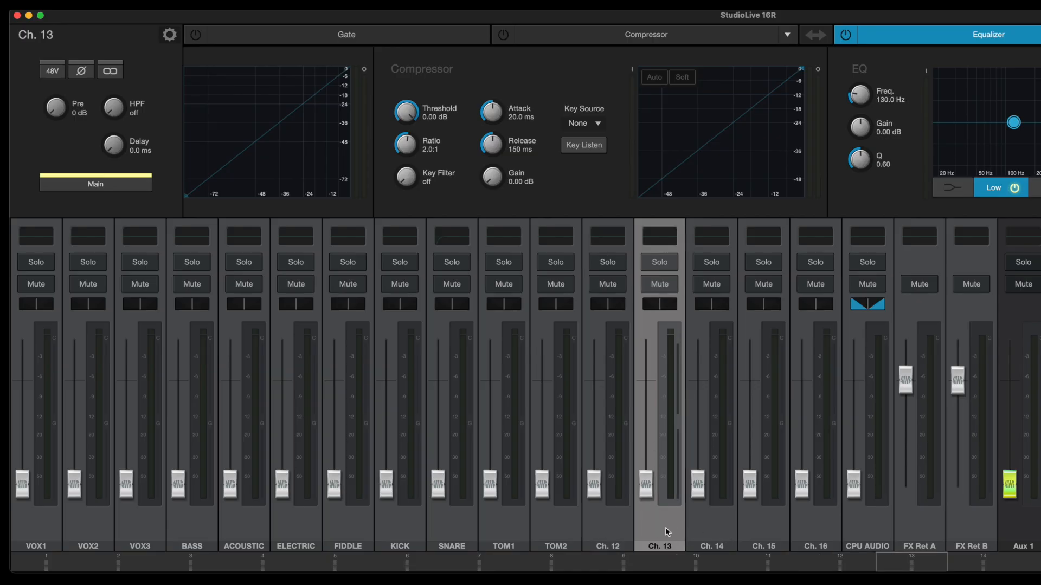
left_click(110, 73)
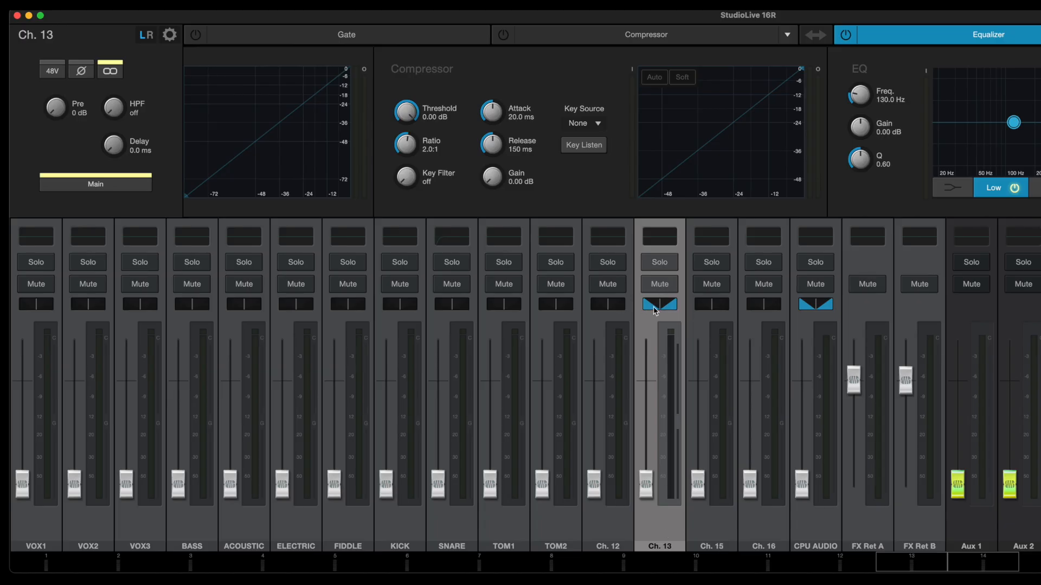
left_click_drag(654, 311, 669, 312)
left_click_drag(668, 312, 642, 307)
Rename the linked pair's left channel, channel 13, as OVERHEADS.
double_click(38, 42)
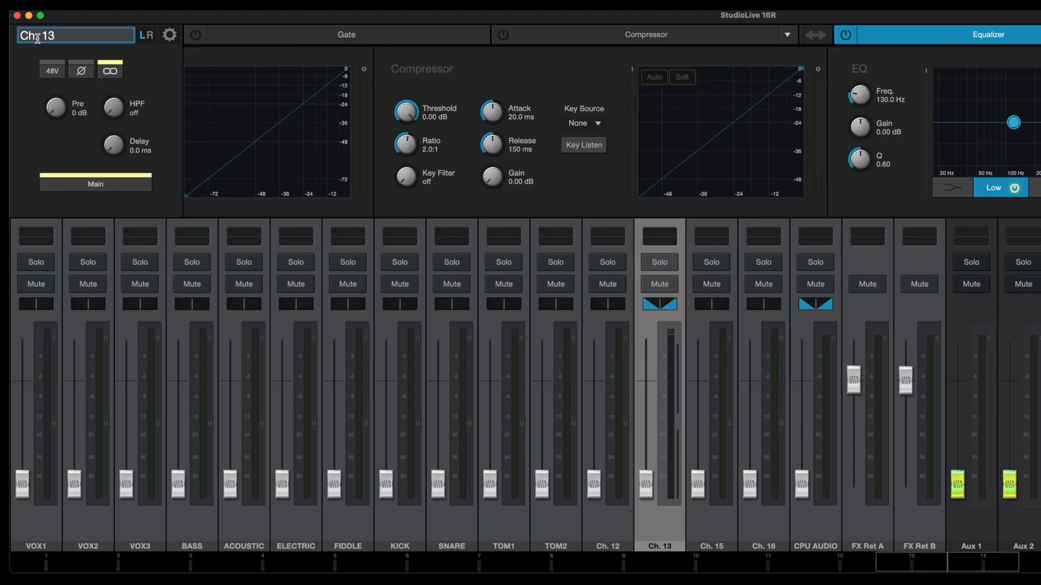
left_click(37, 41)
type("OVERHEADS")
key("Return")
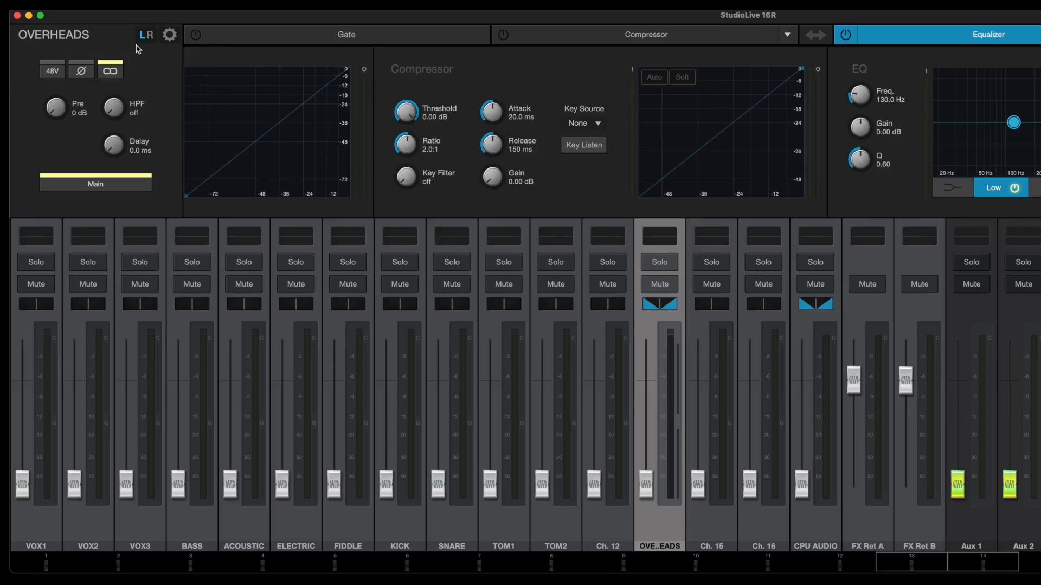
Switch to the right side of the linked pair and rename channel 14 as OH R.
left_click(149, 37)
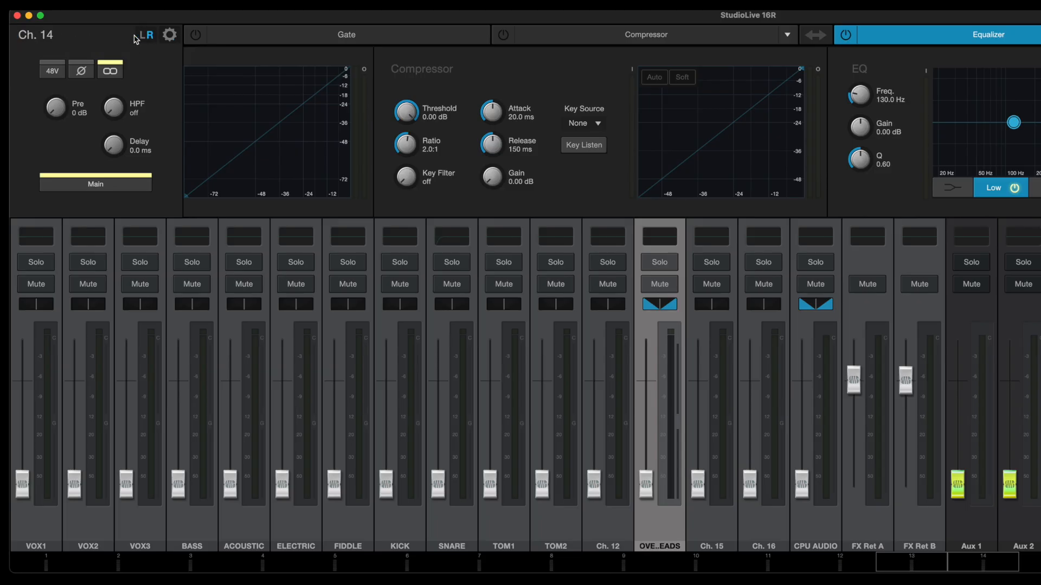
double_click(36, 38)
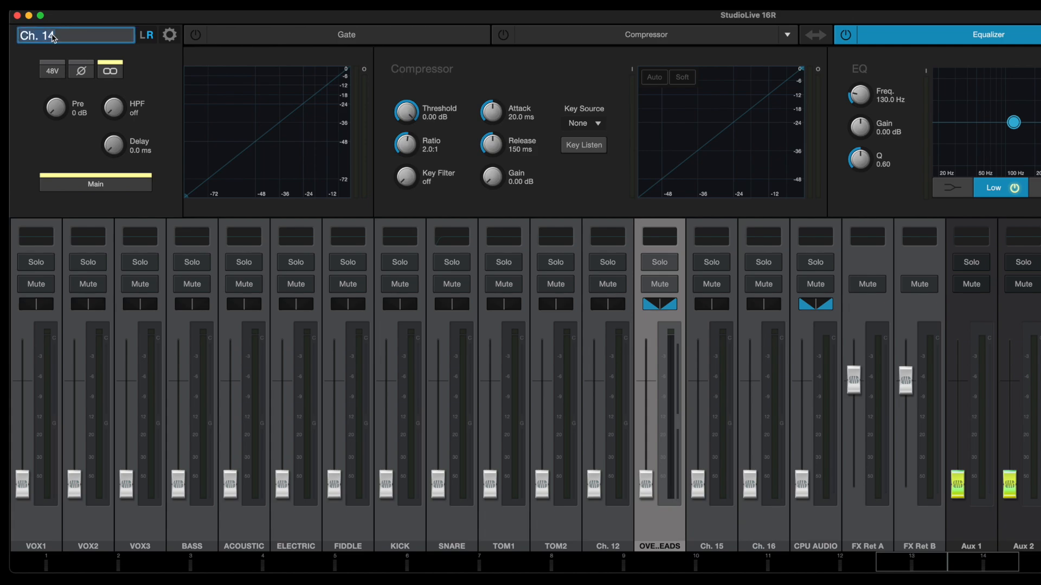
type("OH R")
key("Return")
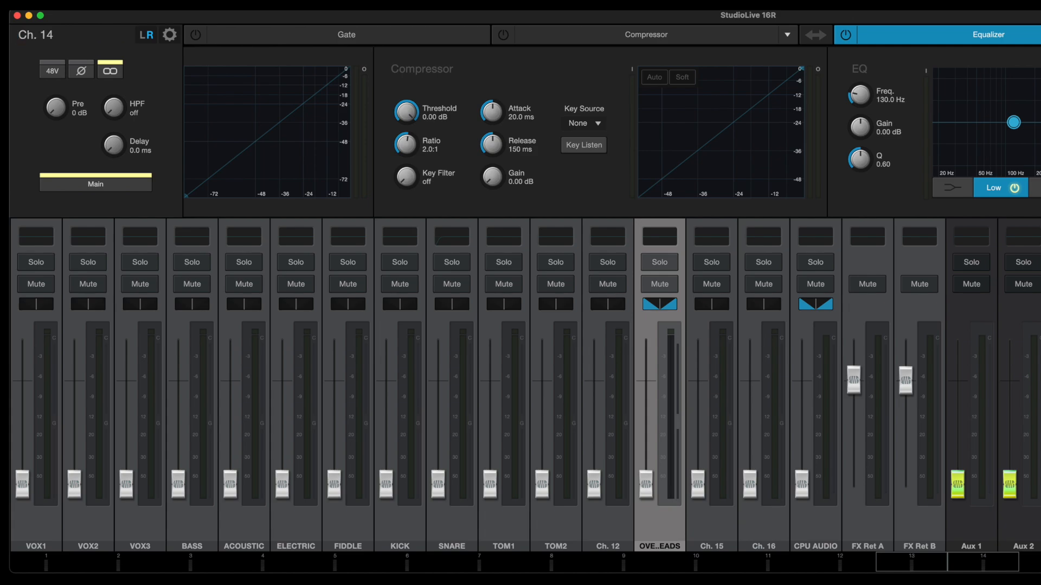
Switch to the left side of the linked pair and rename it OH L.
left_click(143, 36)
double_click(79, 37)
type("OH L")
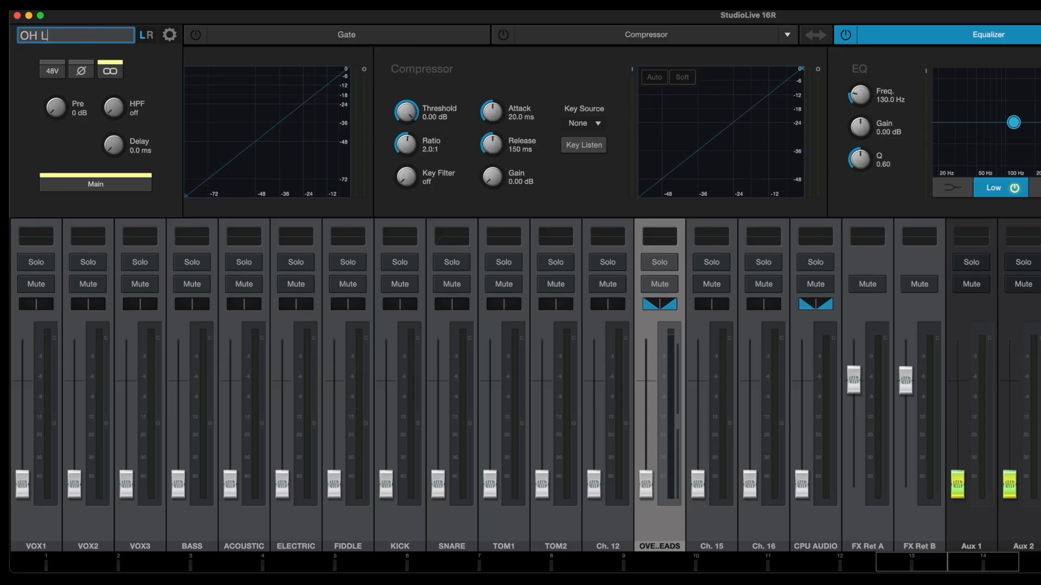
key("Return")
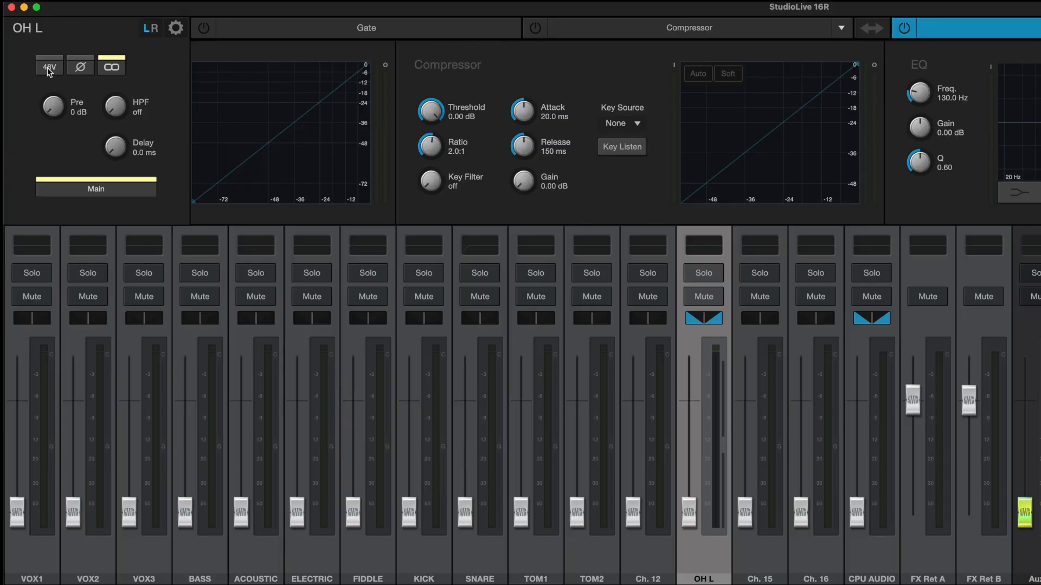
Turn on 48V phantom power for the overheads and raise the preamp gain on both sides, setting OH L to 24 dB.
left_click(48, 67)
left_click(154, 30)
left_click_drag(54, 106, 48, 60)
left_click(148, 29)
mouse_move(57, 109)
left_mouse_down()
mouse_move(65, 82)
mouse_move(65, 90)
left_mouse_up()
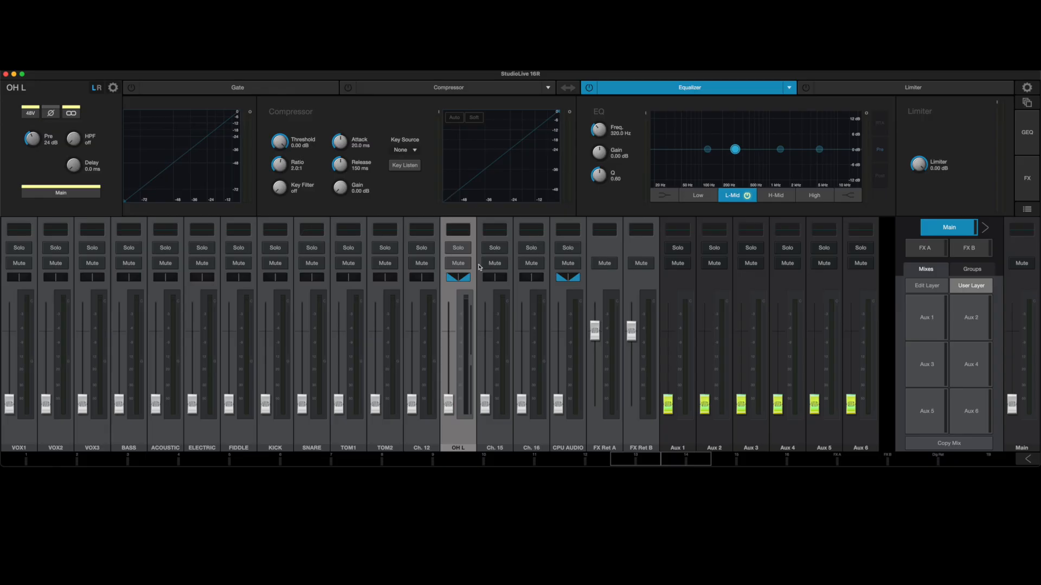
Set VOX1's preamp gain to 23 dB and its high-pass filter to 97 Hz, with the EQ's Low band selected.
left_click(497, 442)
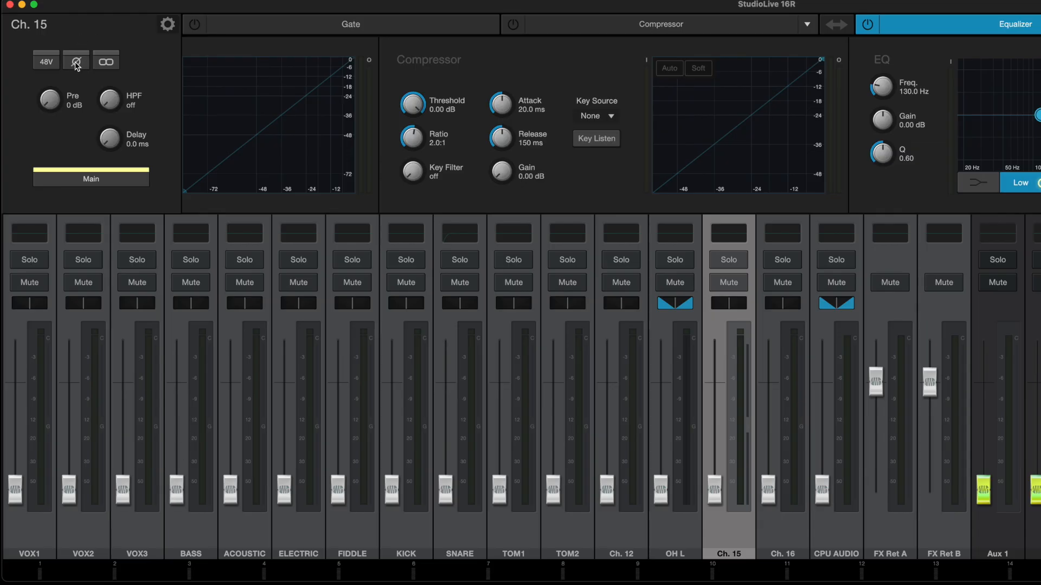
left_click(30, 544)
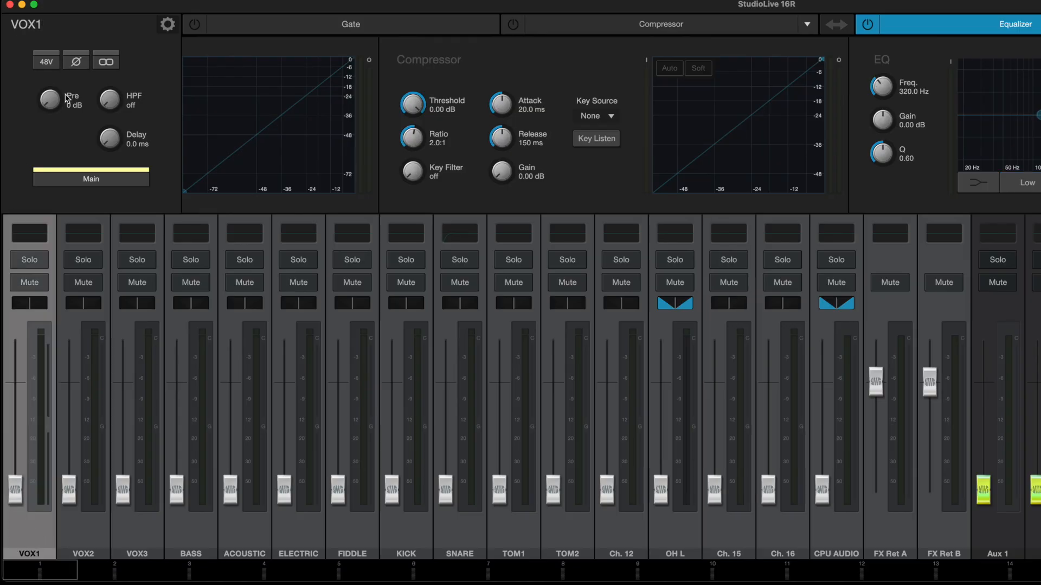
left_click_drag(50, 102, 53, 30)
left_click_drag(114, 102, 127, 36)
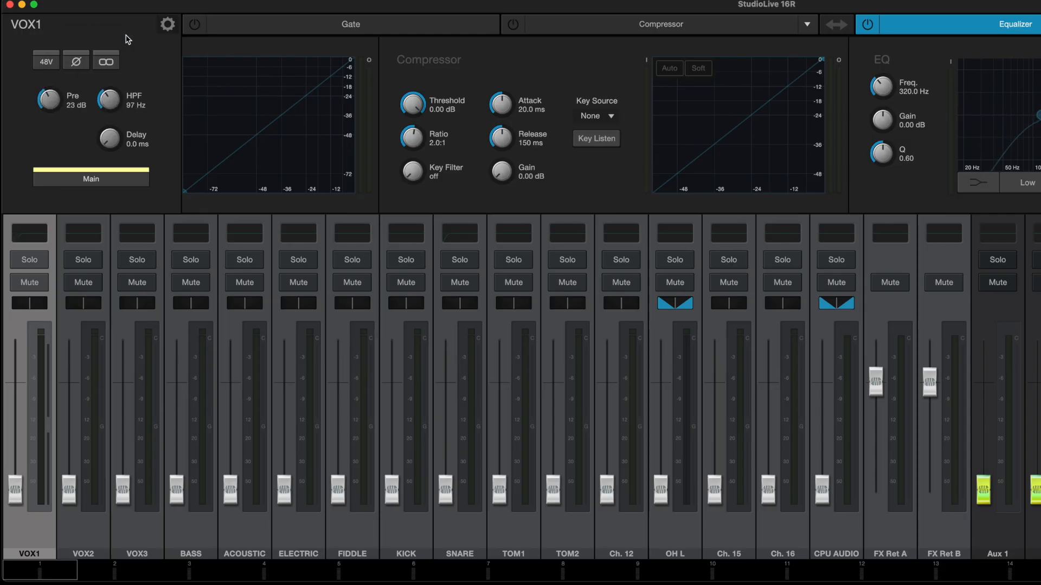
left_click(1024, 183)
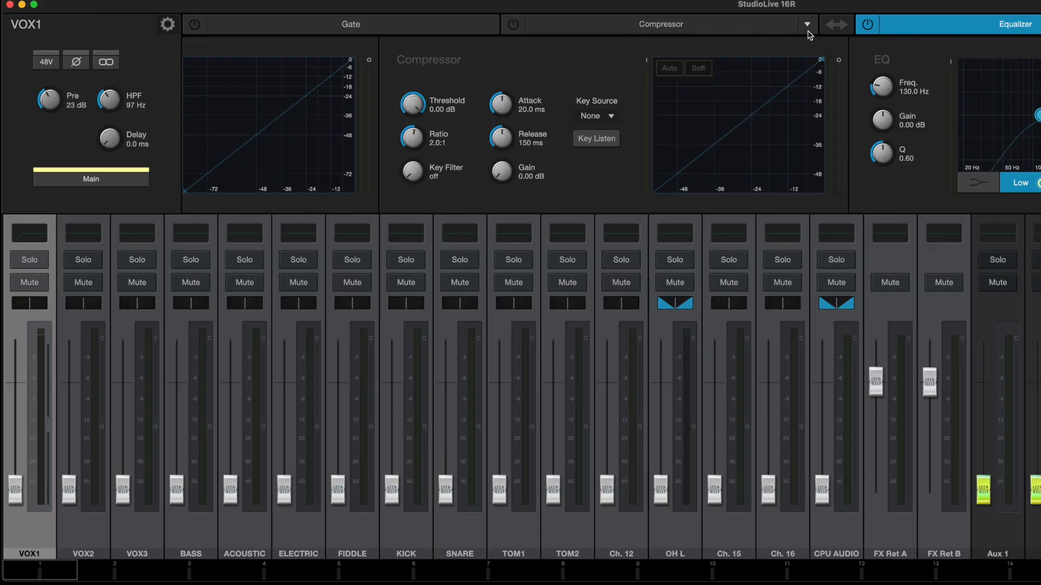
Try swapping the processing order of VOX1's compressor and equalizer, and return to the equalizer.
left_click(835, 26)
left_click(847, 26)
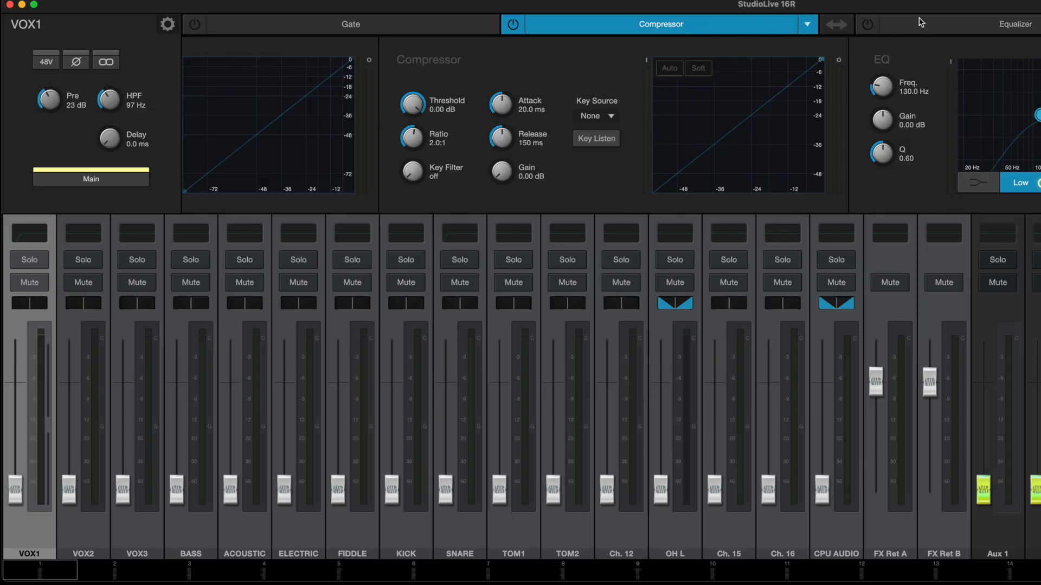
left_click(934, 24)
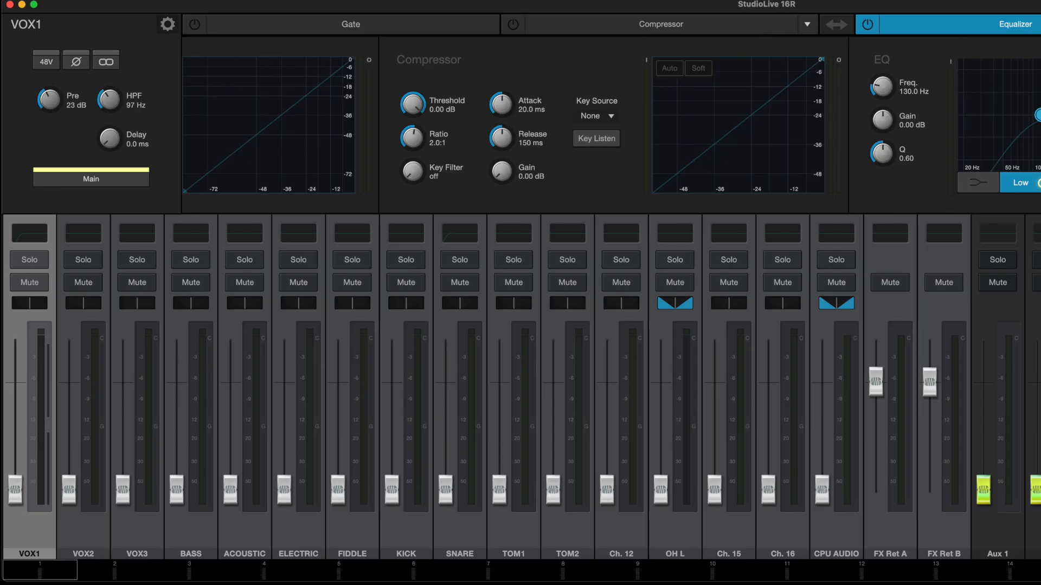
Open VOX1's channel settings, colour the channel yellow and assign it the Microphone icon from the Vocals category.
double_click(28, 25)
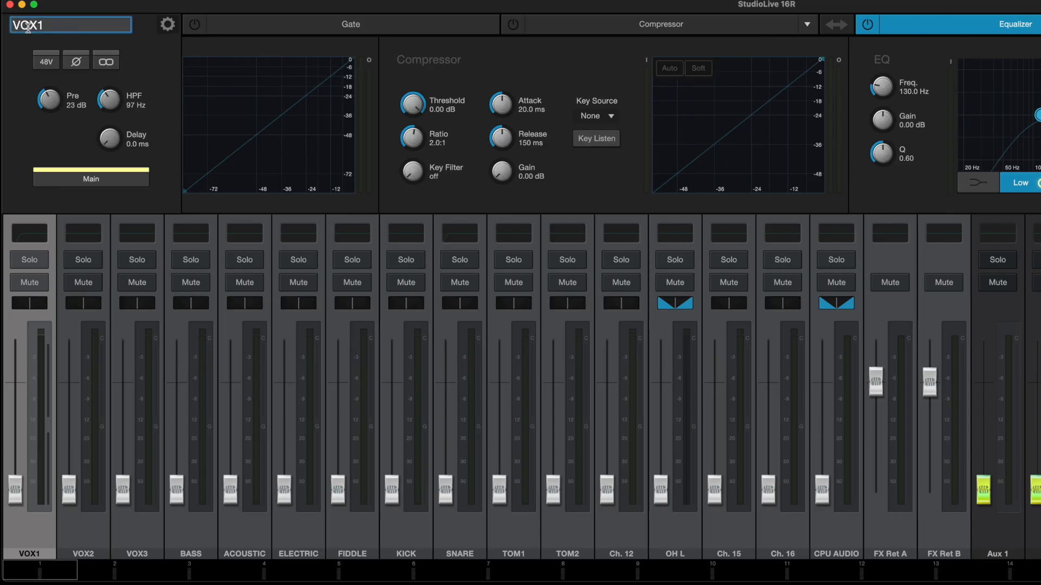
left_click(18, 48)
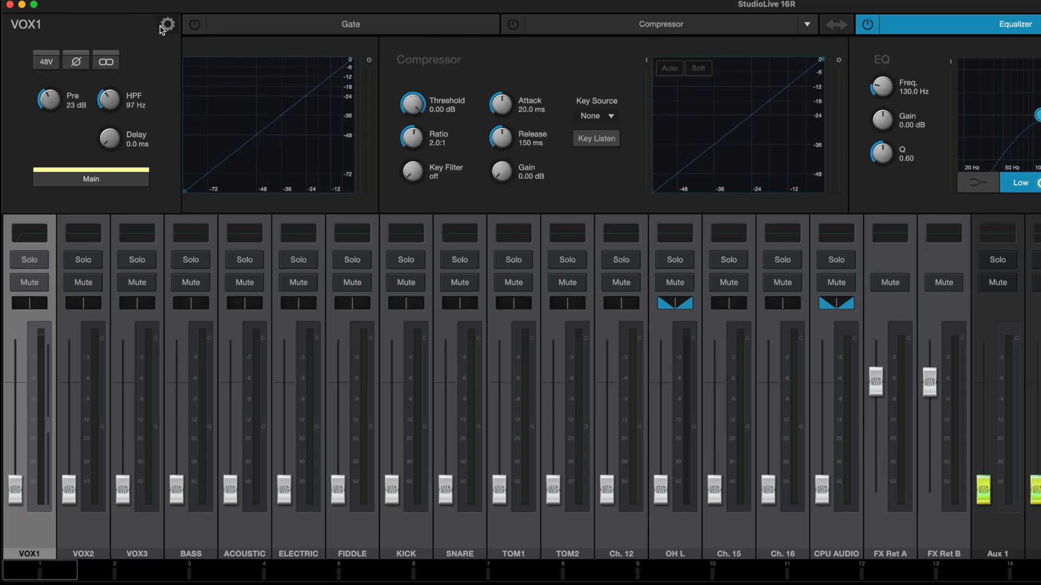
left_click(167, 25)
left_click(137, 68)
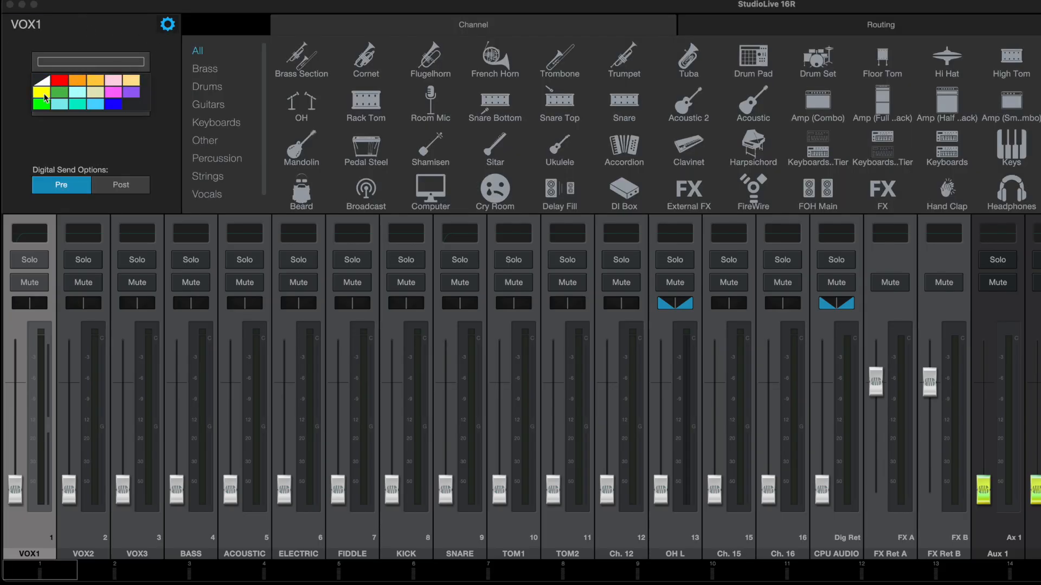
left_click(45, 97)
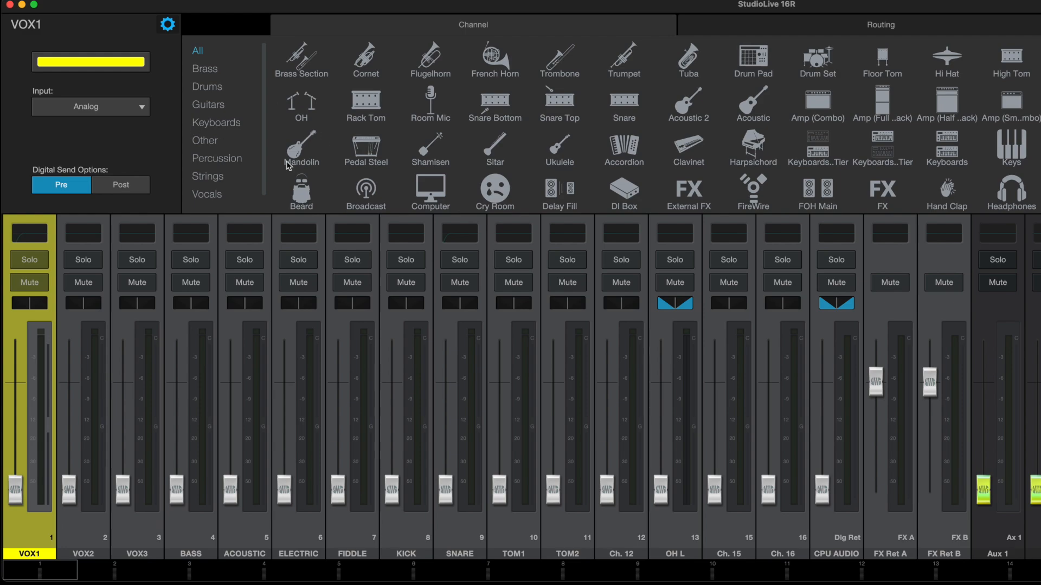
left_click(206, 195)
left_click(623, 61)
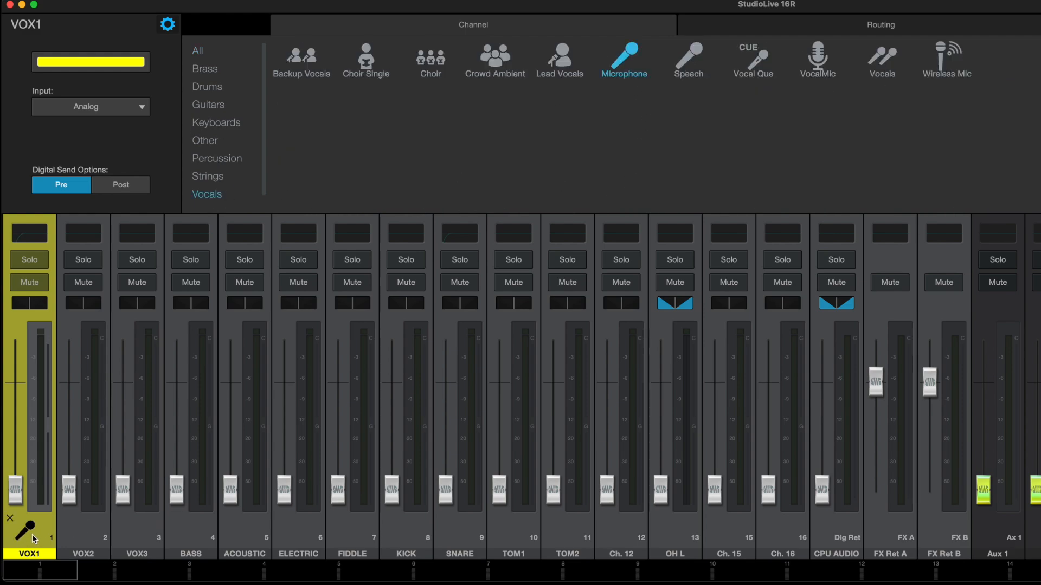
Colour the VOX2 and VOX3 channels yellow and assign both the Microphone icon.
left_click(74, 544)
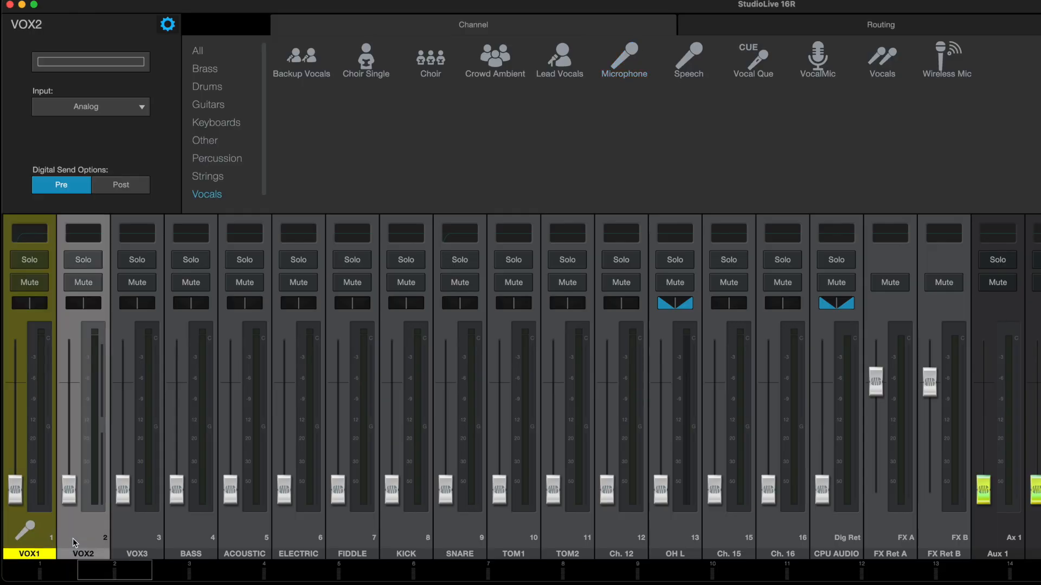
left_click(101, 61)
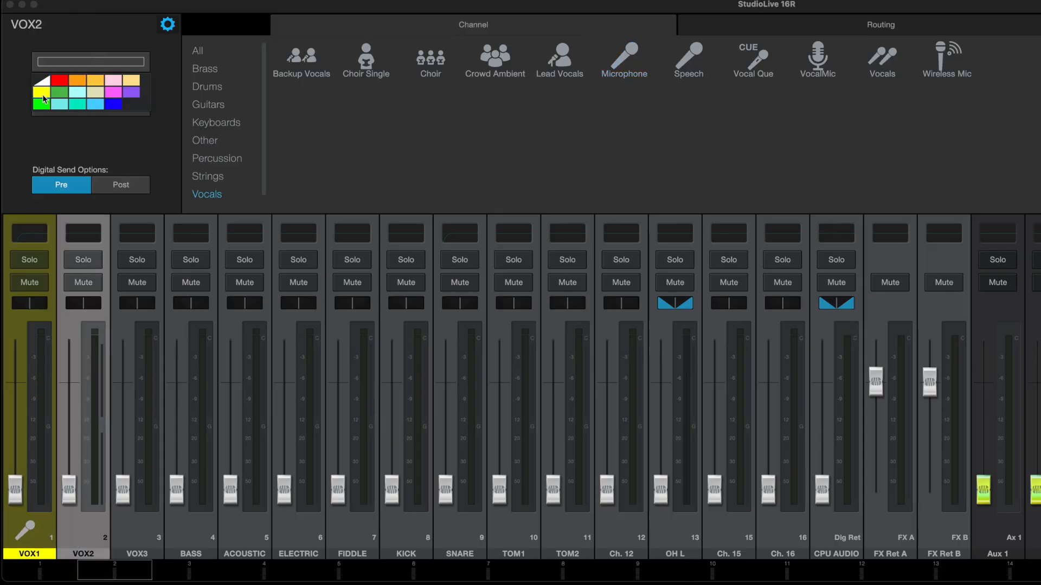
left_click(44, 93)
left_click(631, 59)
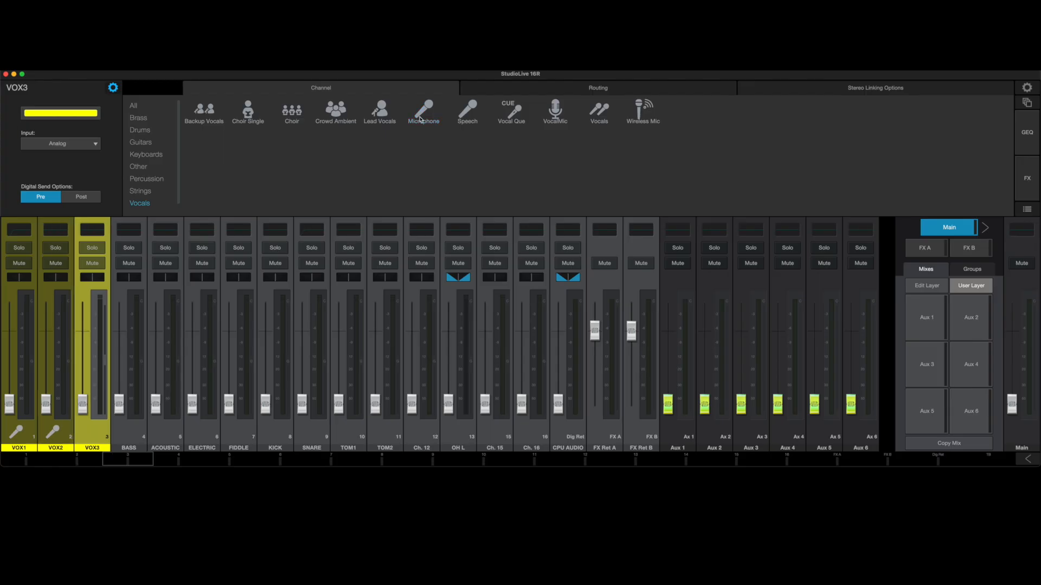
left_click(421, 120)
Colour BASS blue, ACOUSTIC and ELECTRIC green, FIDDLE orange, and KICK, SNARE, TOM1 and TOM2 red, adding matching instrument icons.
left_click(129, 432)
left_click(165, 432)
left_click(201, 432)
left_click(239, 432)
left_click(275, 432)
left_click(312, 432)
left_click(385, 432)
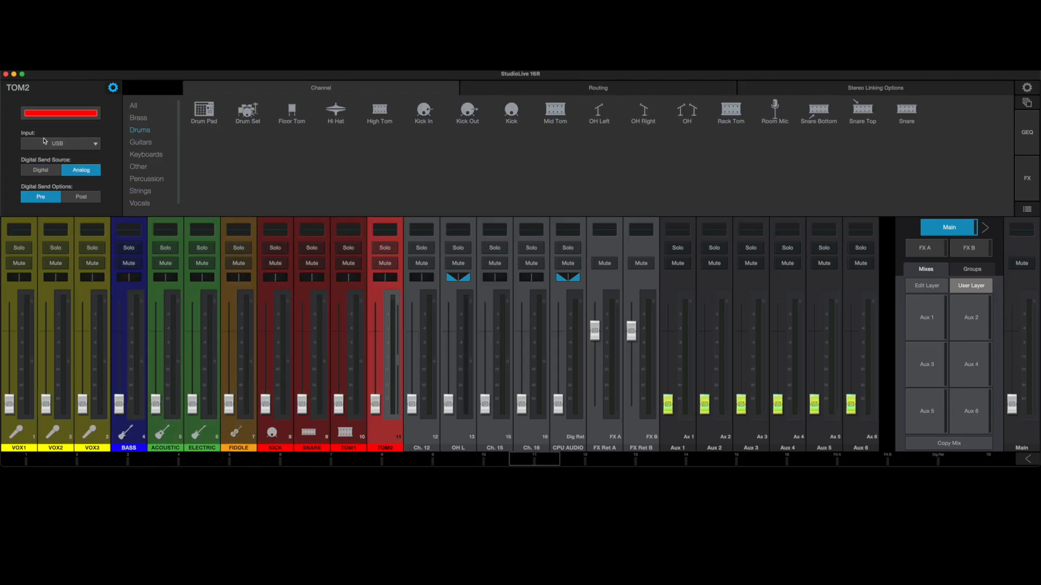
Rename the linked OH L channel to OVERHEADS, colour it red and assign it the OH icon.
left_click(422, 432)
left_click(495, 433)
type("Ch. 15")
left_click(458, 432)
type("OVERHEADS")
left_click(494, 432)
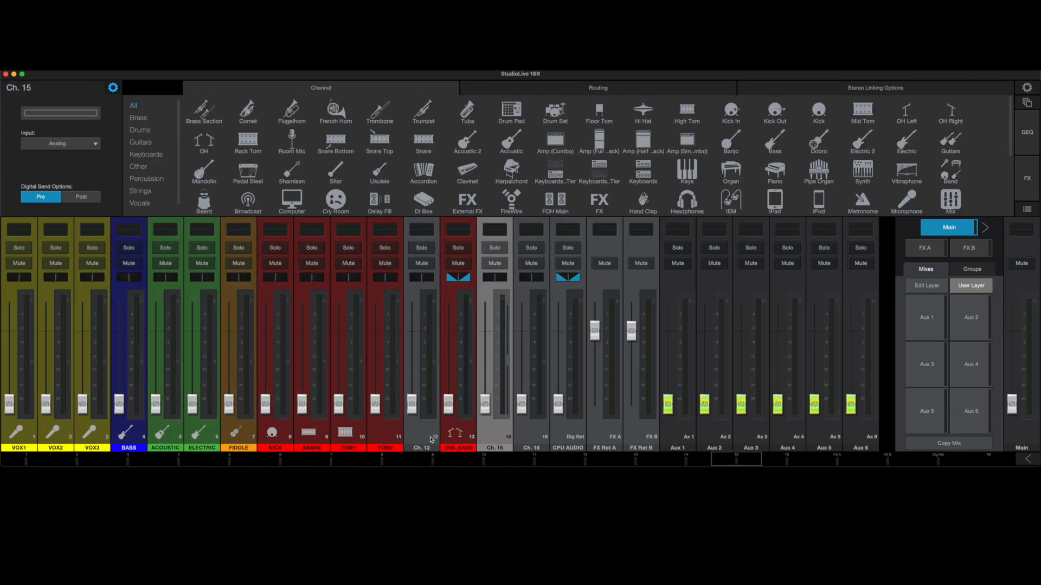
Remove the unused Ch. 12 from the user layer and select the OVERHEADS channel.
left_click(432, 440)
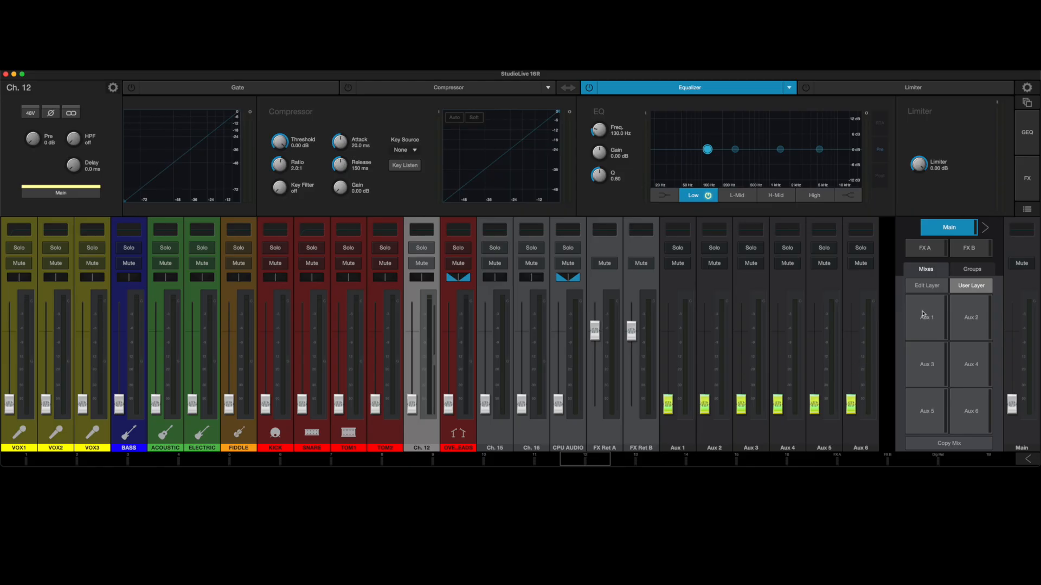
left_click(928, 285)
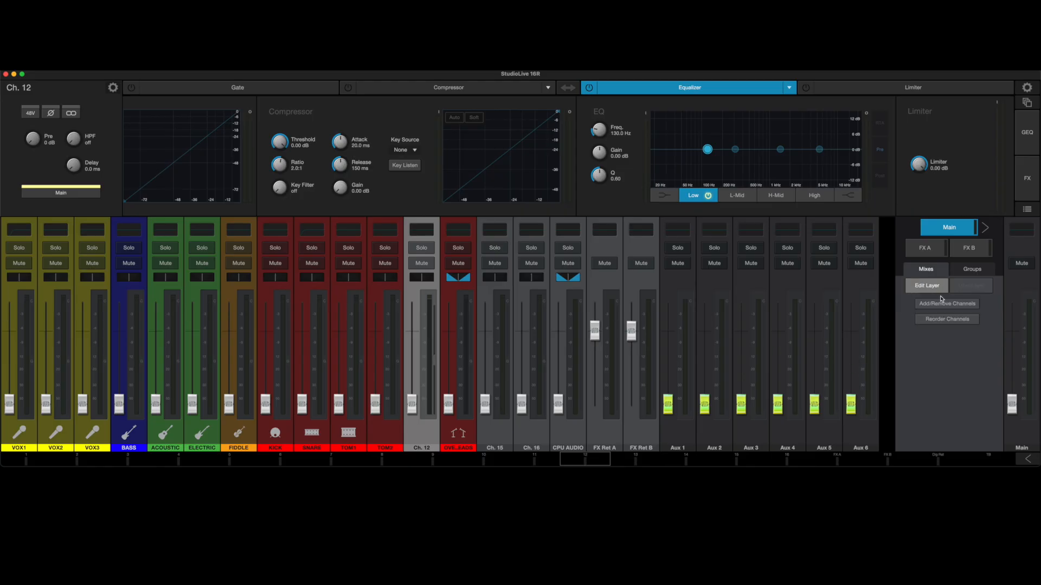
left_click(946, 305)
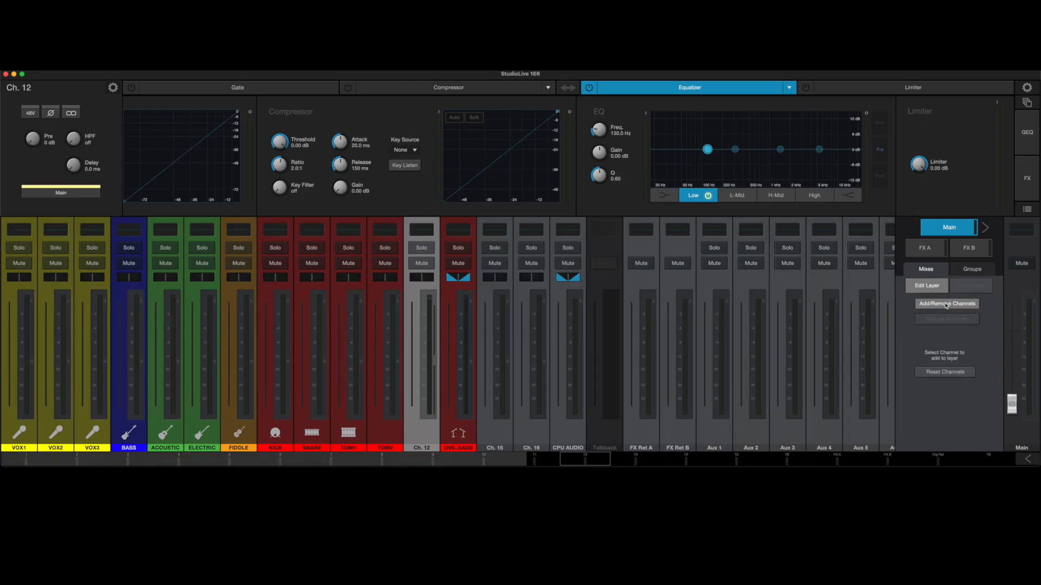
left_click(414, 443)
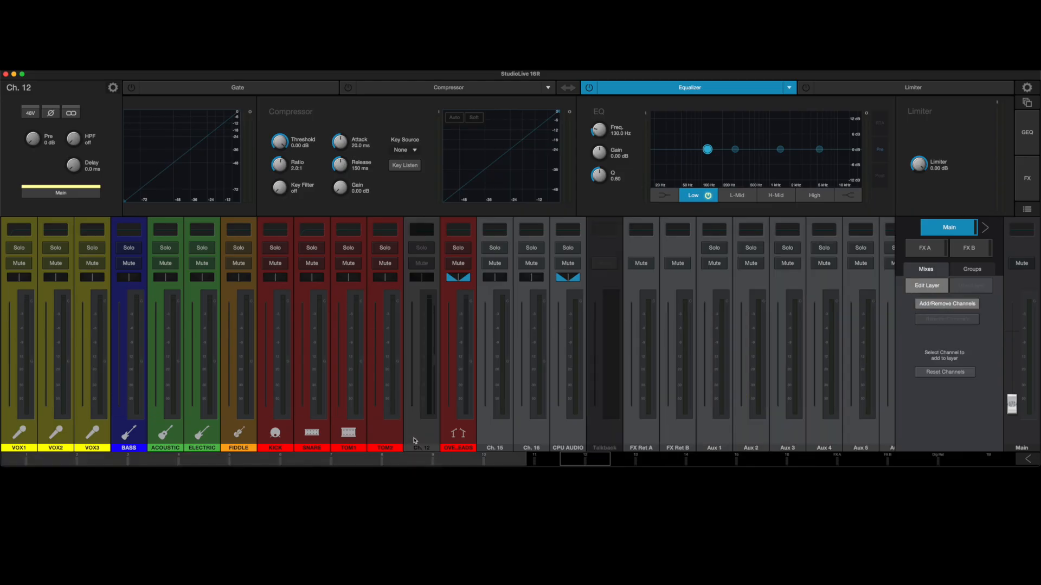
left_click(927, 286)
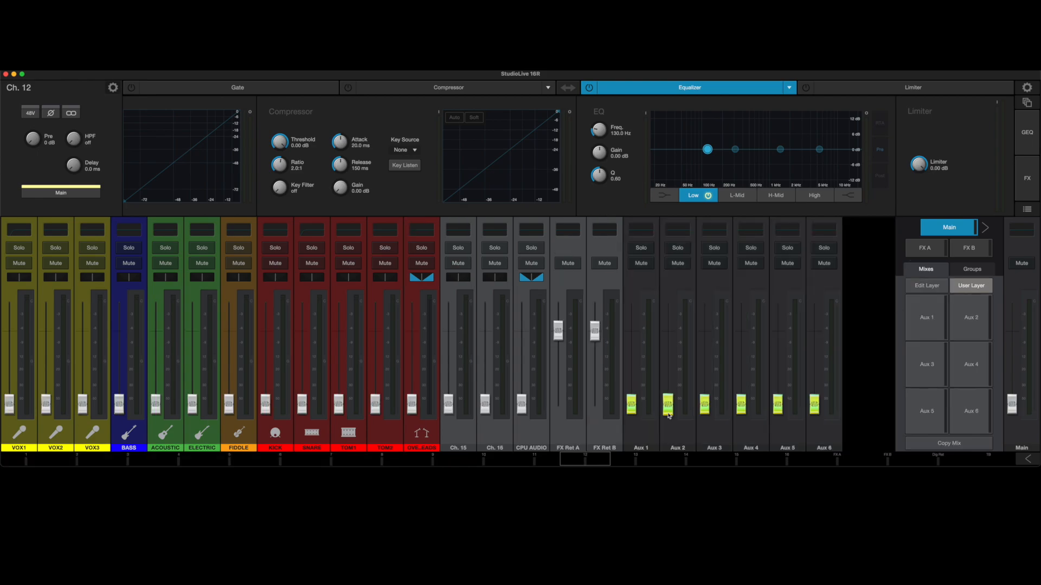
left_click(415, 441)
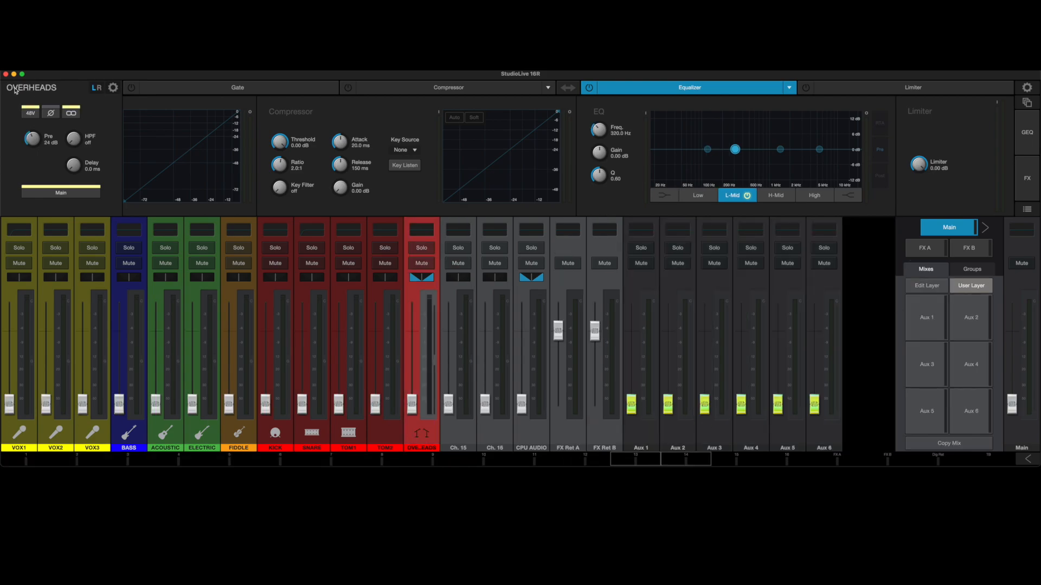
Switch on the gate for OVERHEADS, look through its Key Source options, and switch the gate off again.
left_click(112, 88)
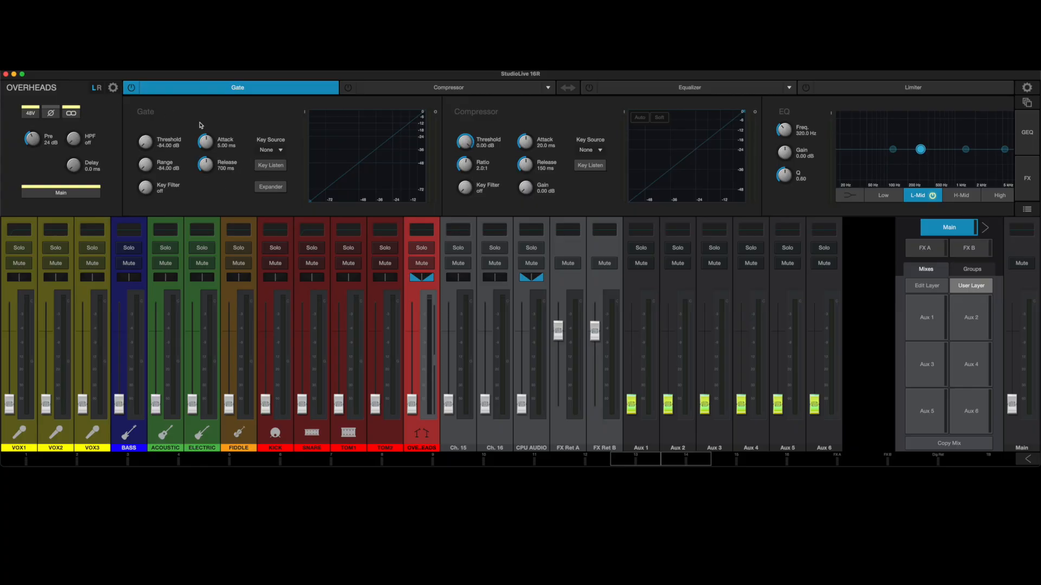
left_click(132, 92)
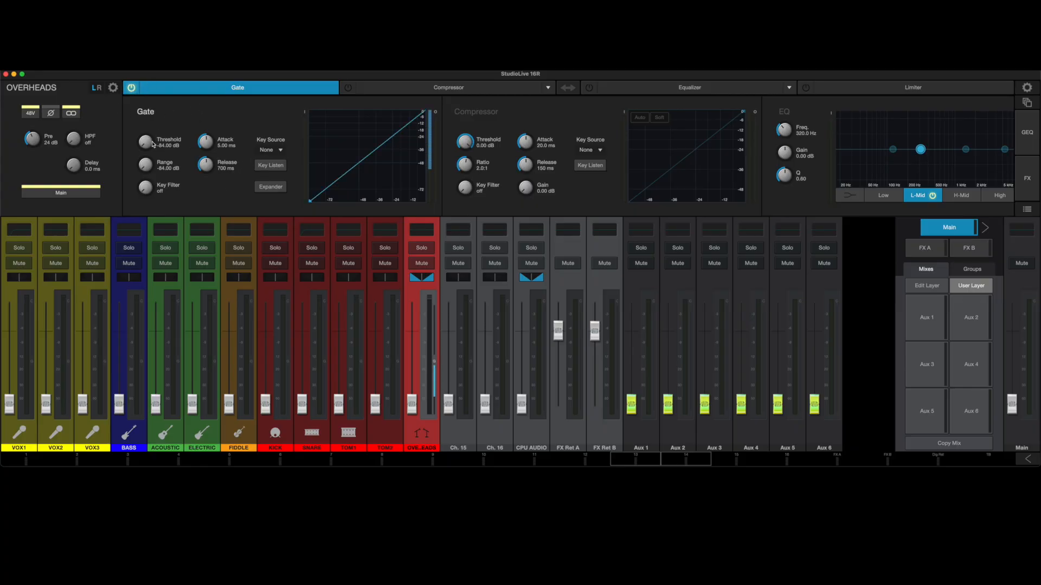
mouse_move(154, 142)
left_mouse_down()
mouse_move(158, 110)
mouse_move(159, 136)
left_mouse_up()
left_click(263, 153)
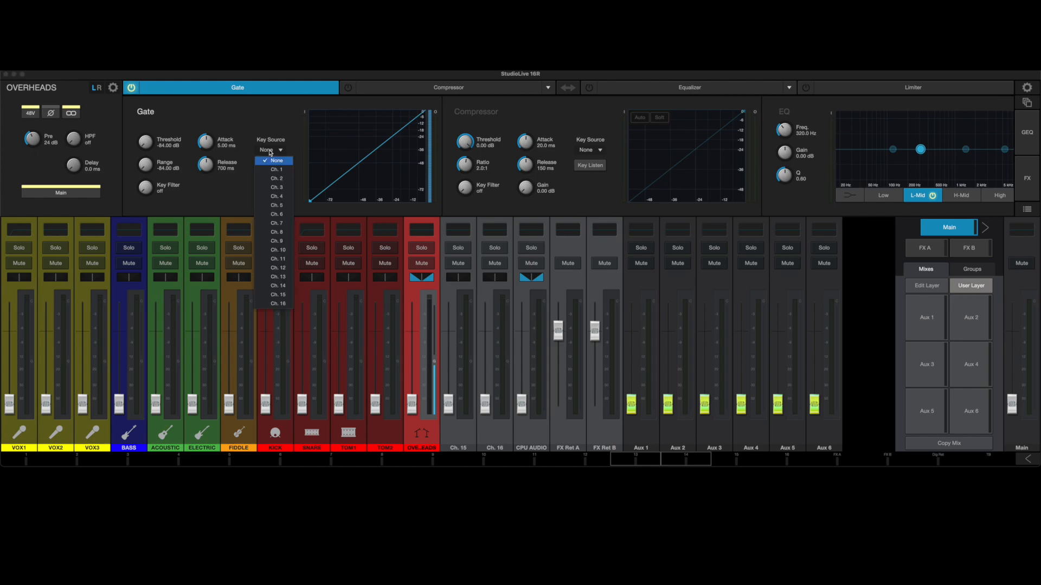
left_click(239, 137)
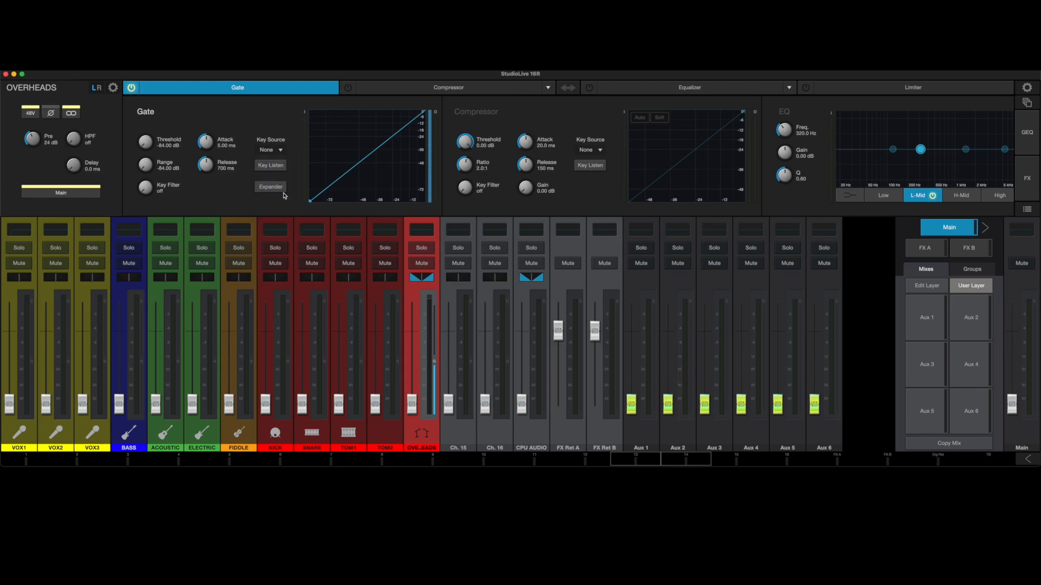
left_click(131, 90)
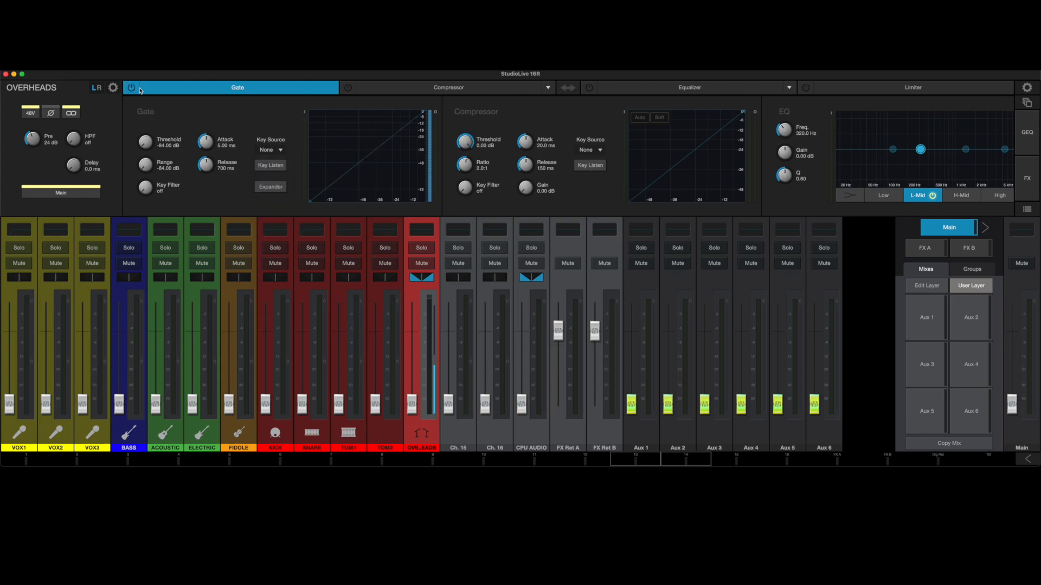
Switch on the OVERHEADS compressor, try the Tube and FET models, and return to the Standard compressor.
left_click(427, 90)
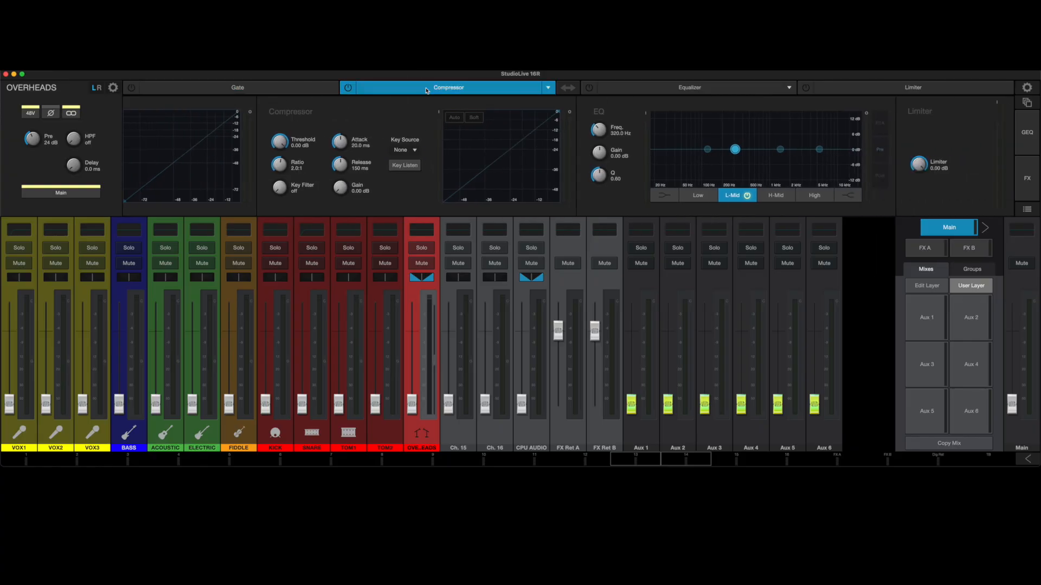
left_click(349, 89)
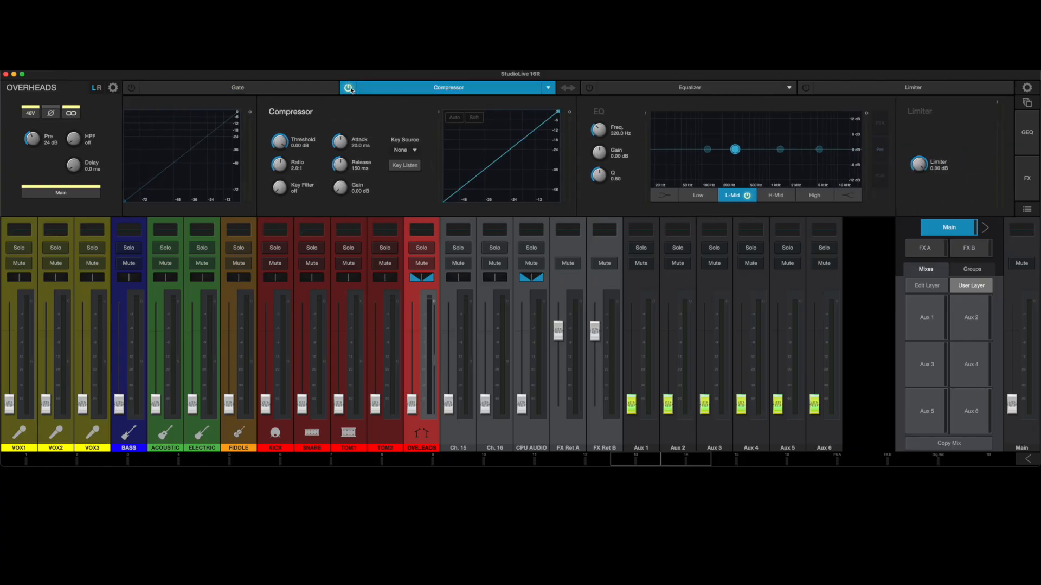
left_click(543, 88)
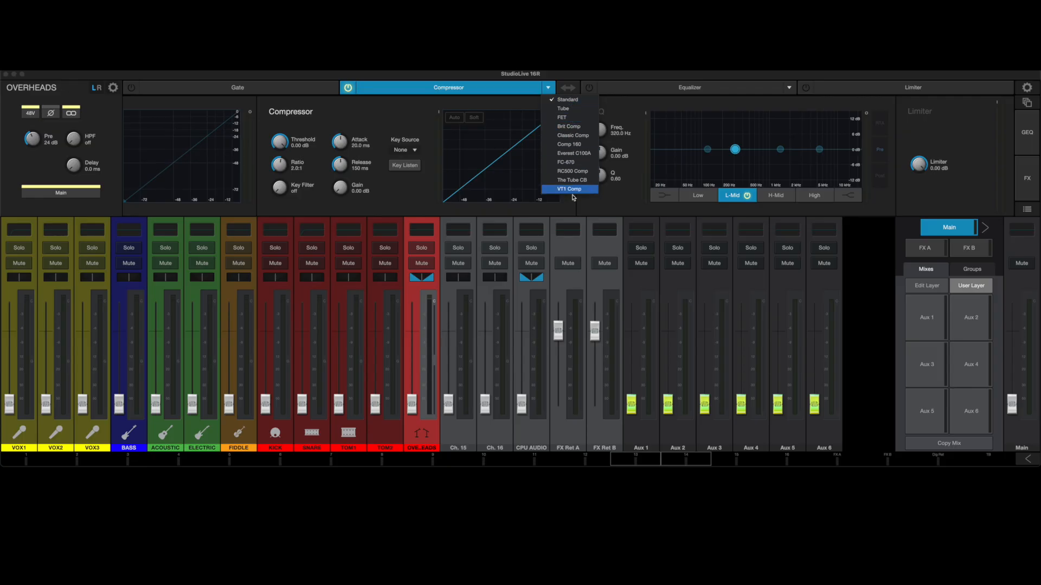
left_click(412, 115)
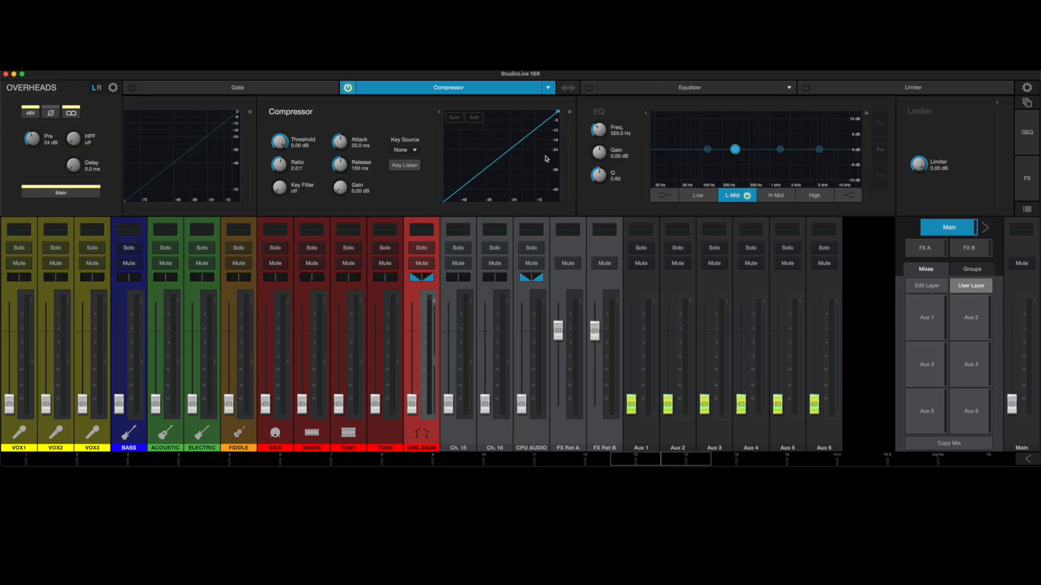
left_click(549, 89)
left_click(554, 109)
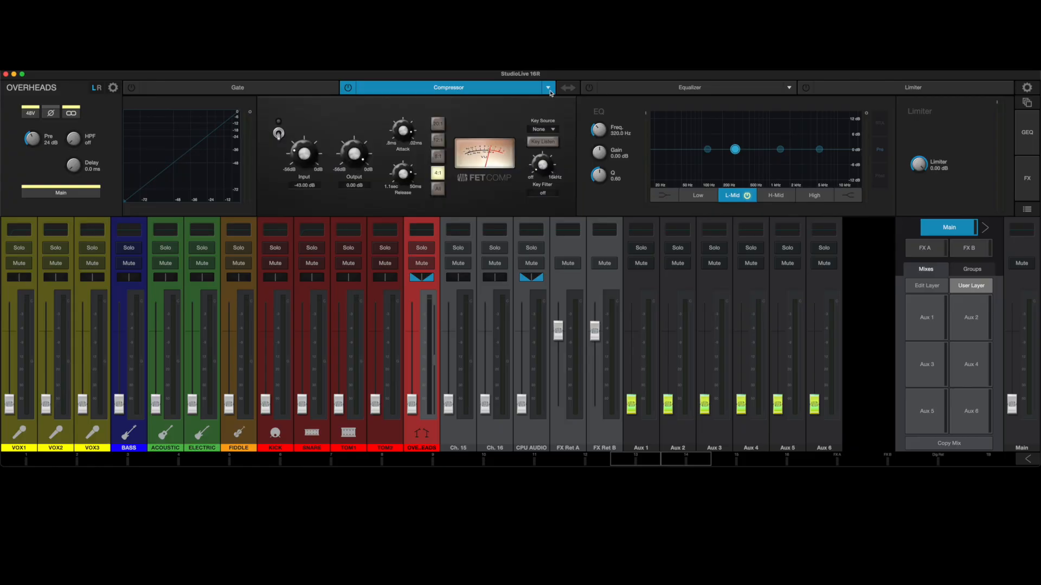
left_click(548, 89)
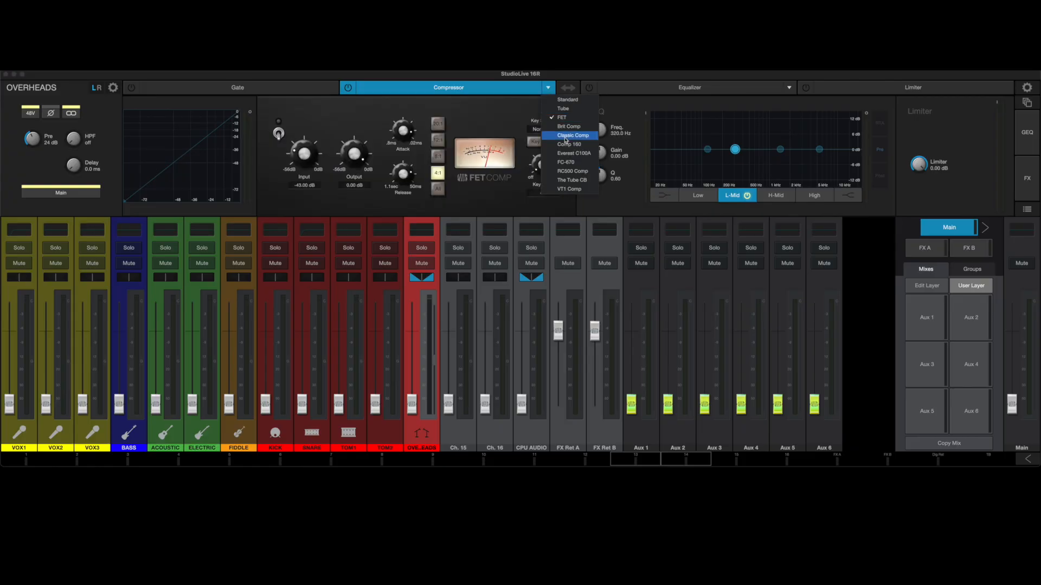
left_click(554, 100)
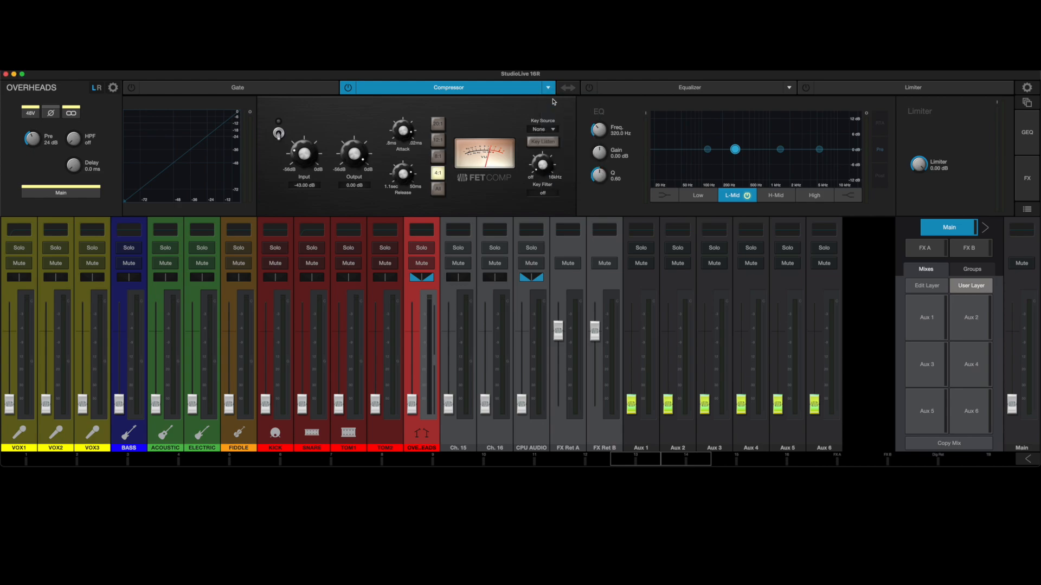
Switch on the OVERHEADS equalizer and step through its Low, L-Mid, H-Mid and High bands.
left_click(634, 89)
left_click(590, 88)
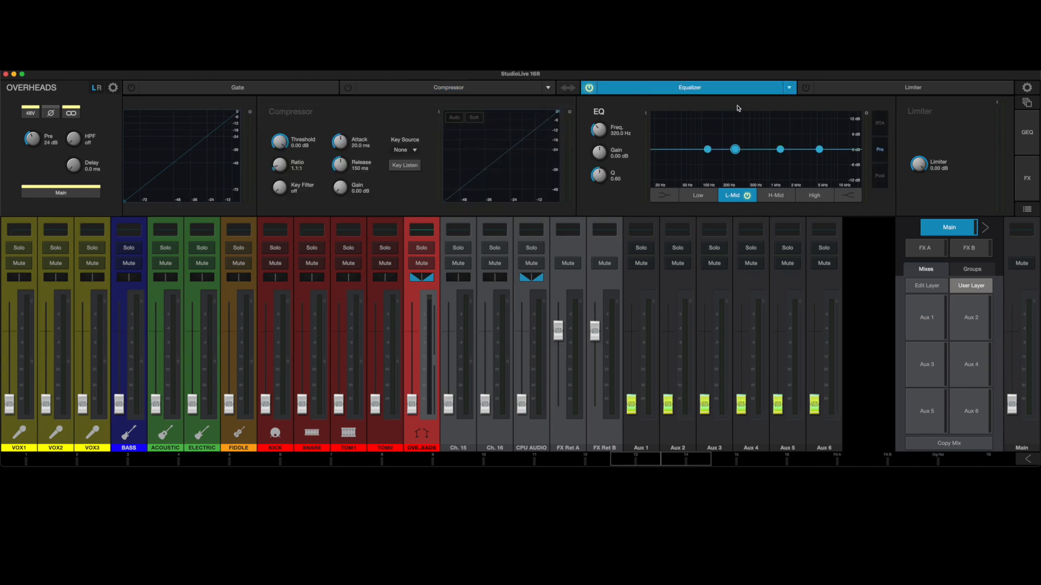
left_click(706, 150)
left_click(782, 149)
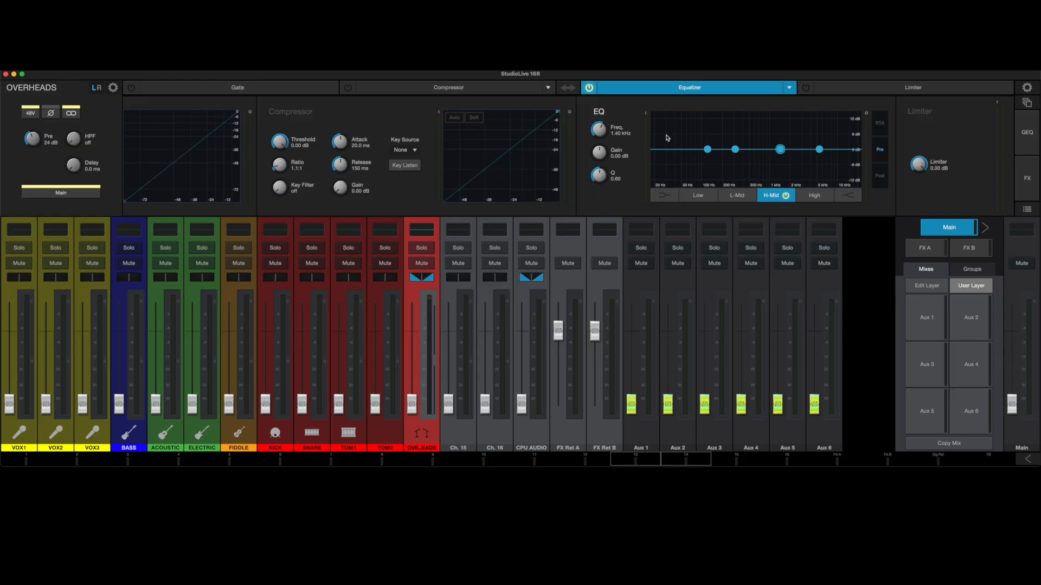
left_click(818, 150)
left_click(708, 149)
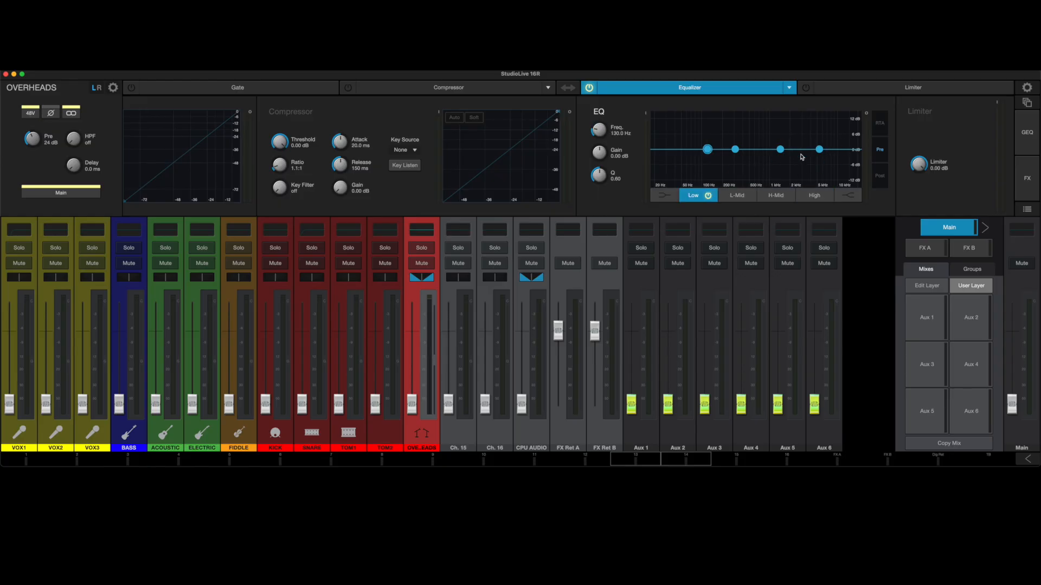
left_click(735, 149)
left_click(780, 149)
left_click(819, 149)
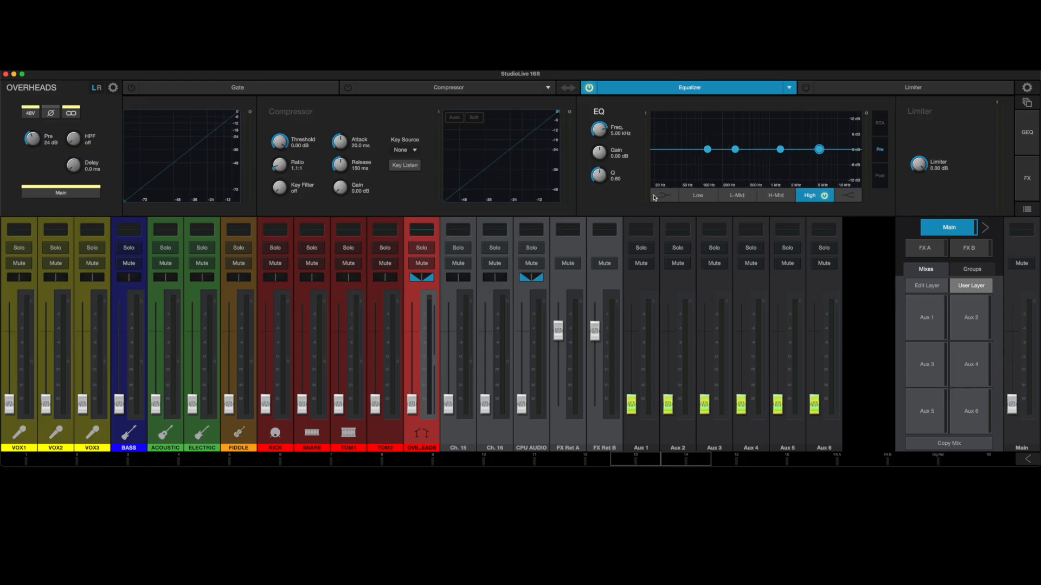
Try the EQ's Low band as a shelf boosted about 6 dB, return it to a bell and lower its gain to about -0.5 dB.
left_click(690, 199)
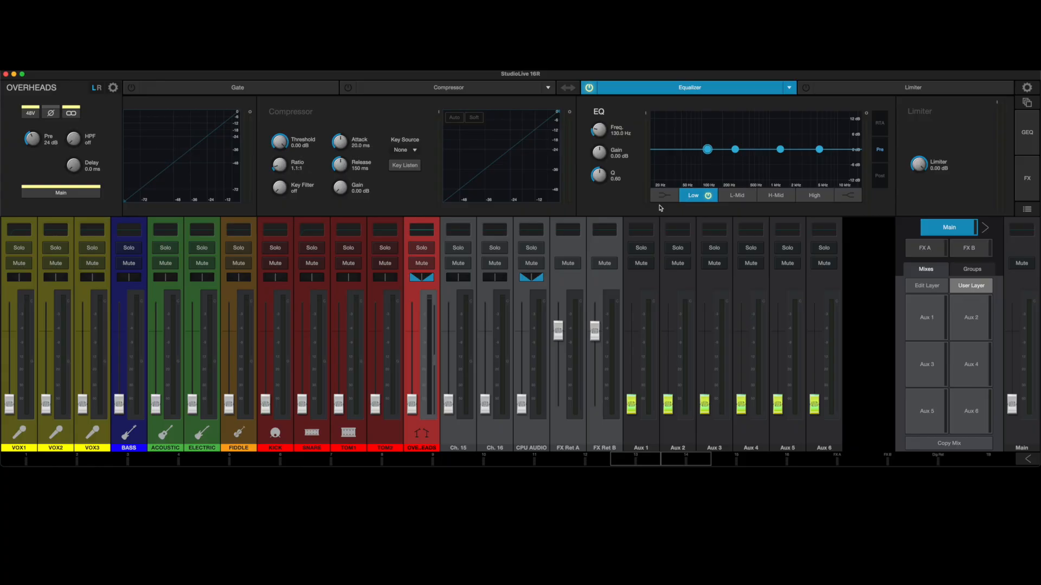
left_click(665, 195)
left_click_drag(707, 150, 708, 139)
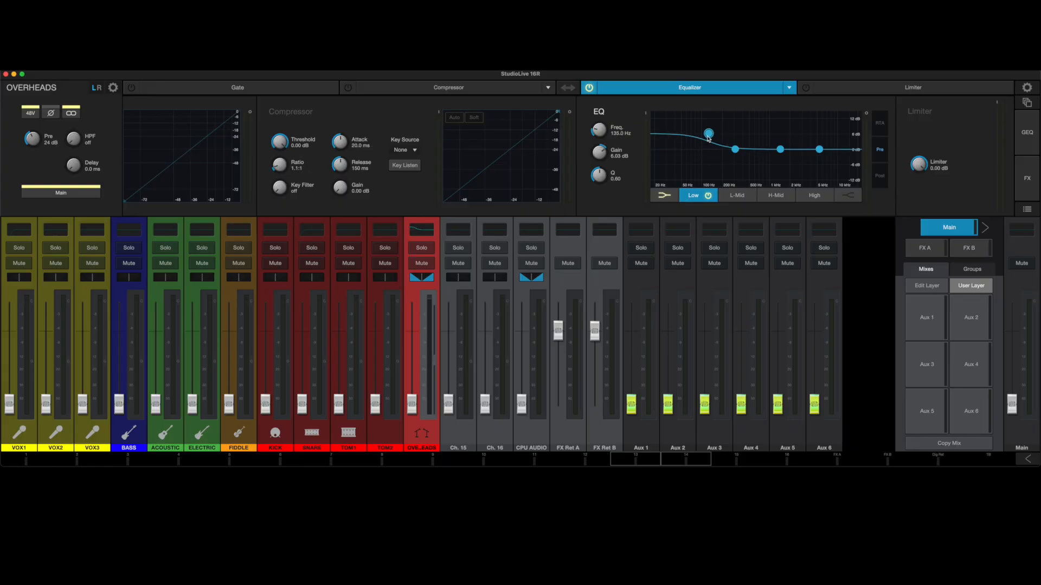
left_click(666, 197)
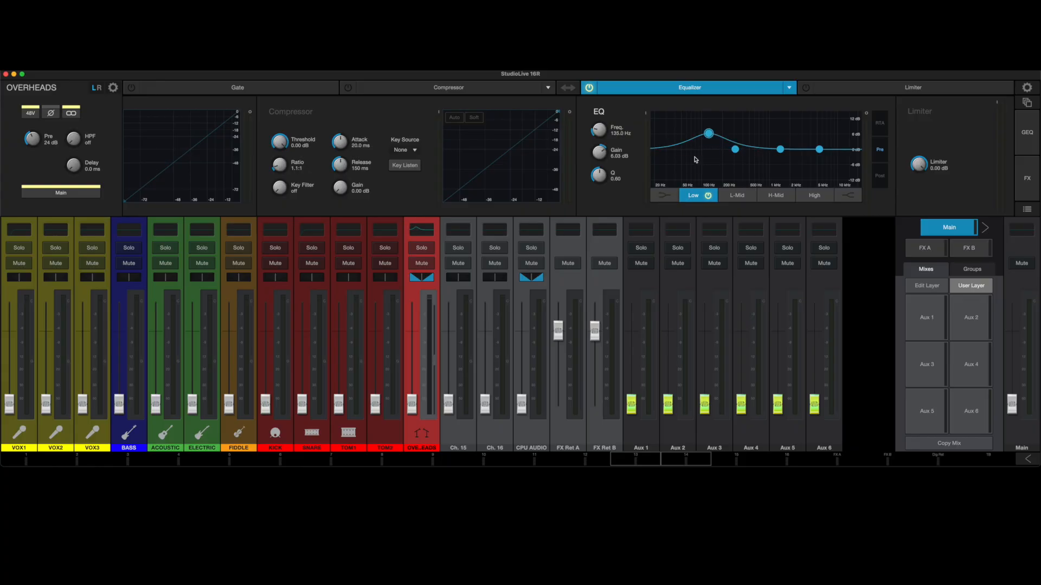
left_click_drag(708, 134, 697, 151)
Try the EQ's High band as a shelf boosted about 5 dB, and return it to a bell curve.
left_click(841, 197)
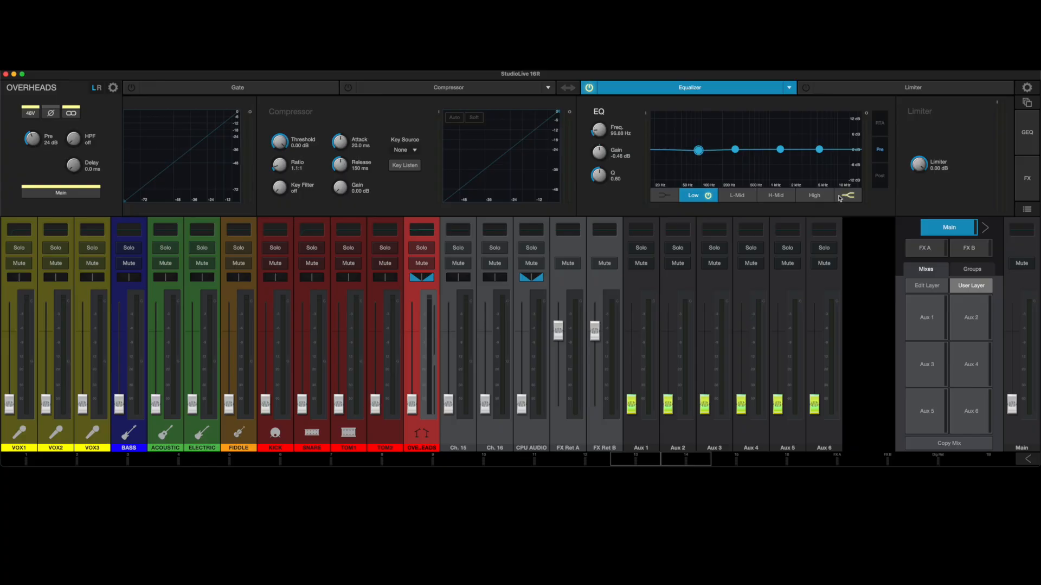
left_click_drag(820, 151, 819, 138)
left_click(850, 197)
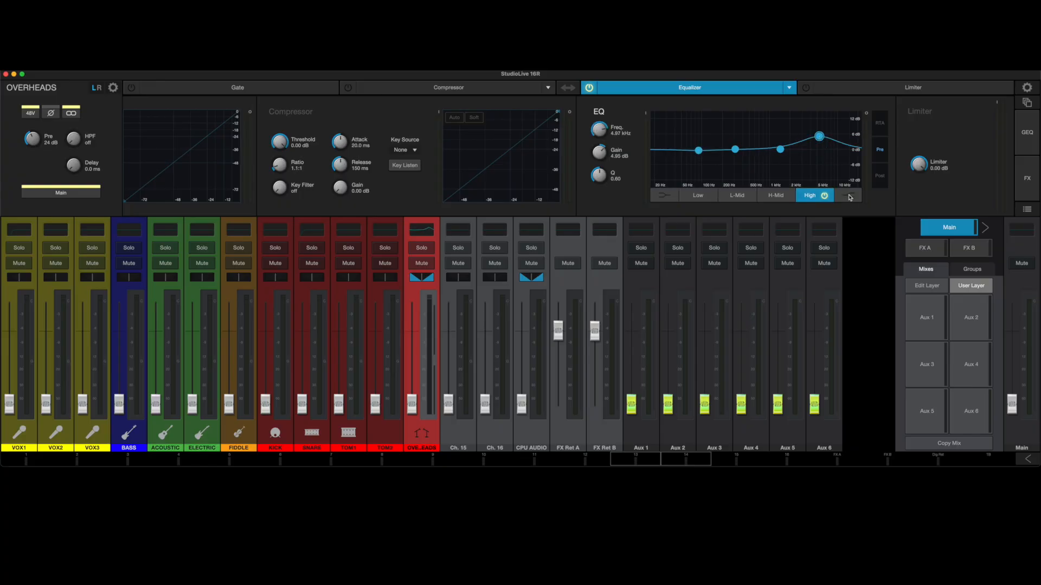
Turn on the EQ's RTA and flatten the curve, setting the High gain to about 0.3 dB and the Low gain to about 0.15 dB.
left_click(882, 124)
left_click(761, 199)
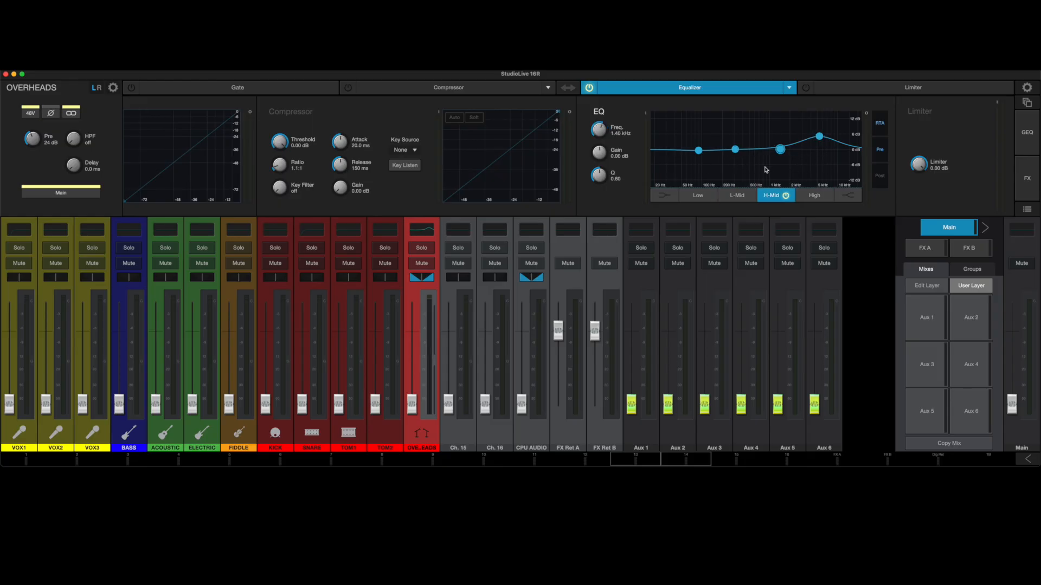
left_click_drag(819, 136, 818, 155)
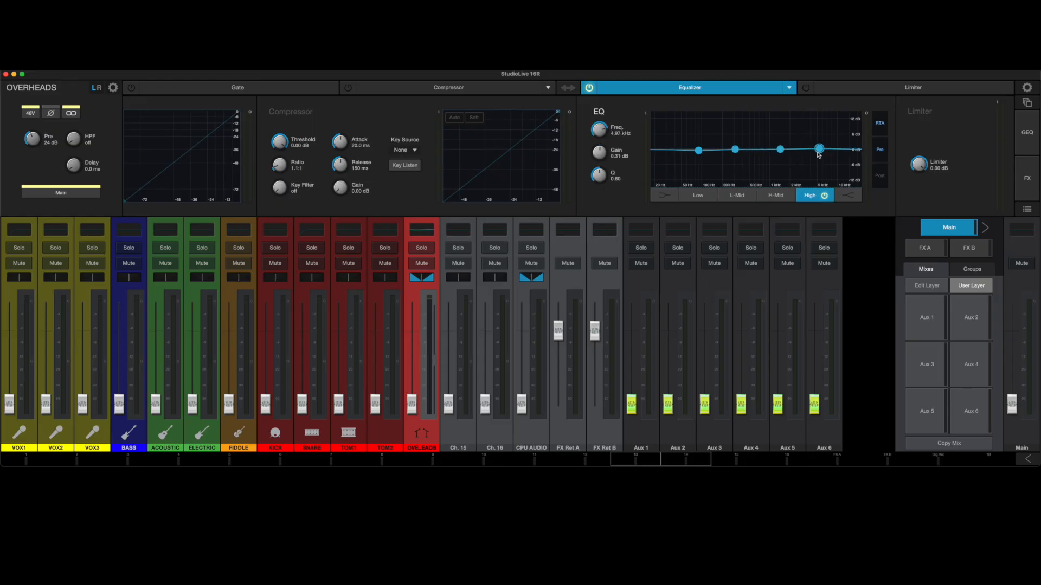
left_click_drag(698, 150, 701, 151)
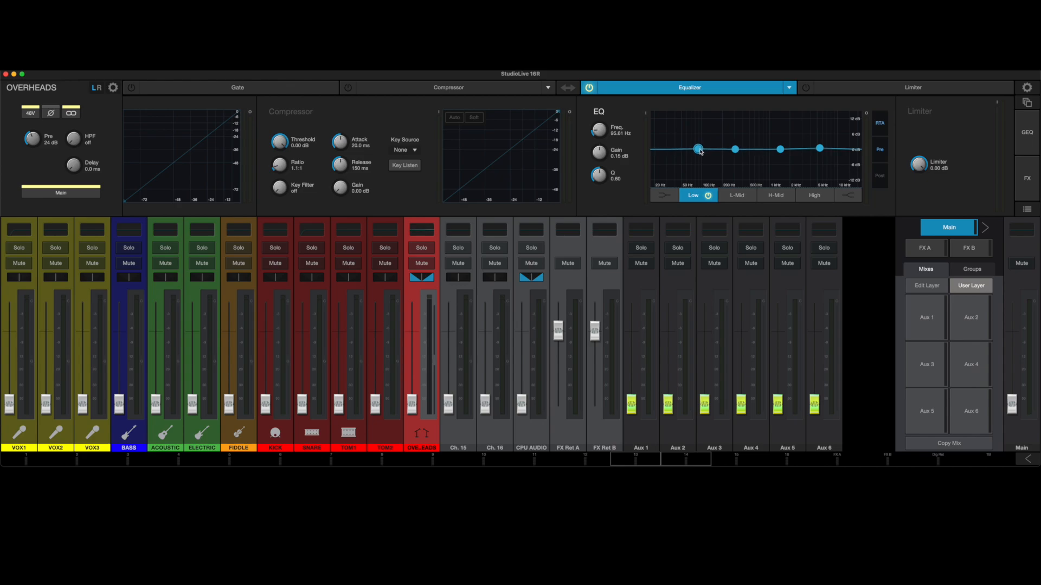
Try placing the OVERHEADS equalizer before the compressor, and restore the compressor-first order.
left_click(568, 88)
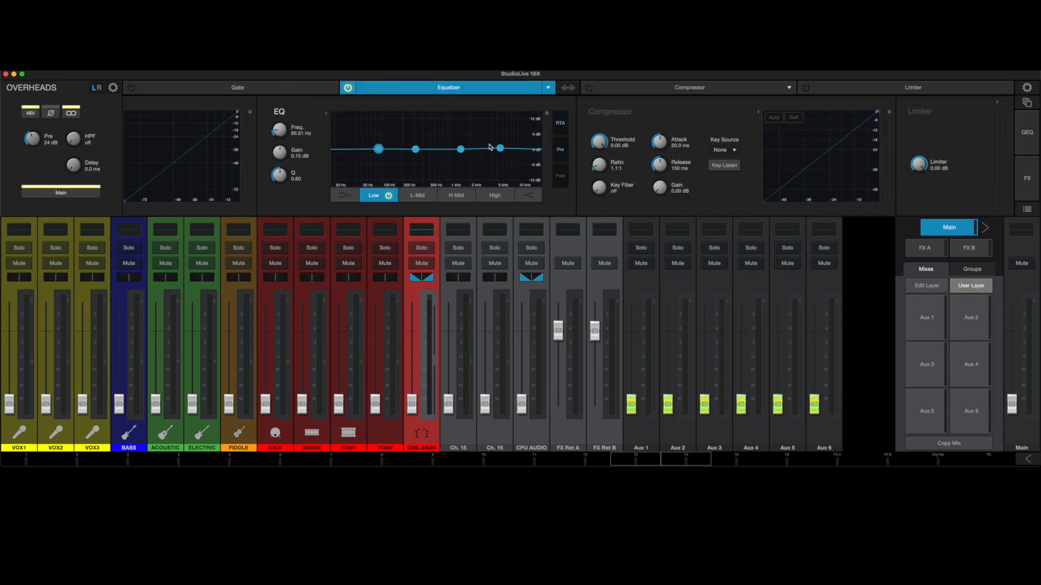
left_click(567, 89)
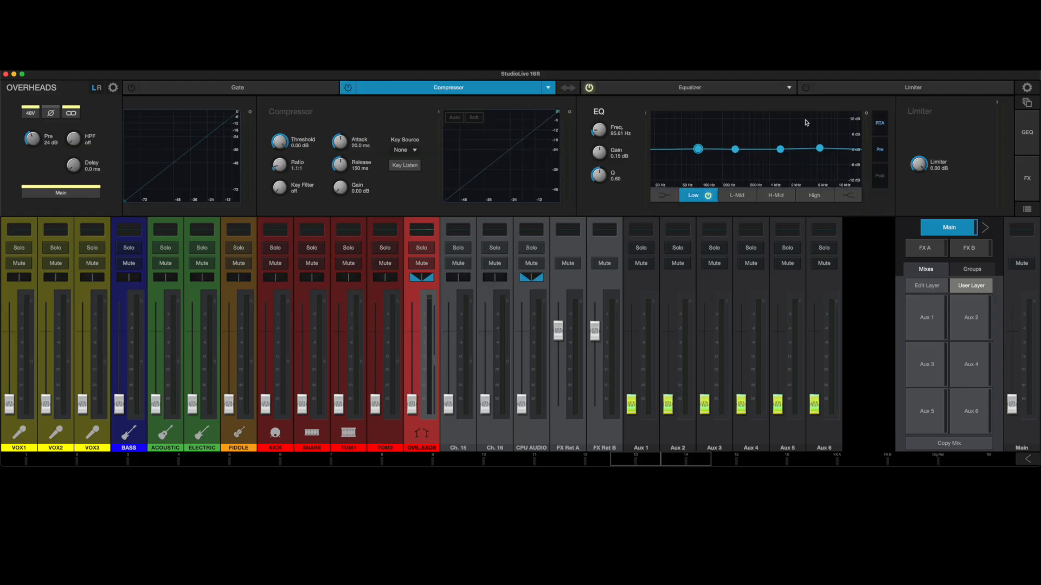
Try the OVERHEADS limiter by switching it on, adjusting its level and switching it off.
left_click(852, 90)
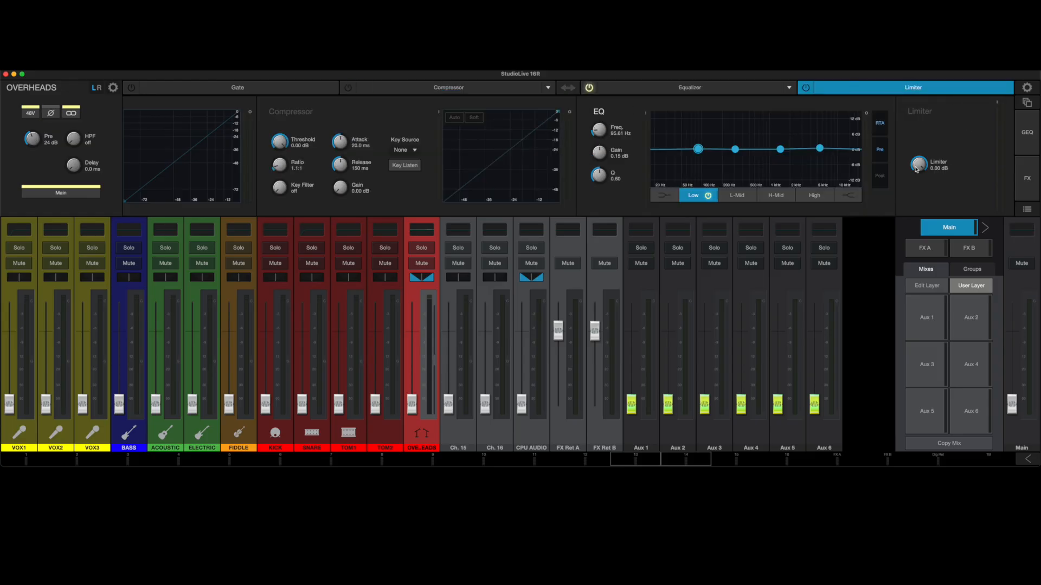
left_click(806, 87)
mouse_move(920, 165)
left_mouse_down()
mouse_move(923, 196)
mouse_move(923, 164)
left_mouse_up()
left_click(806, 88)
Look at the drum channel presets and recall filters for OVERHEADS, and return to the mixer channels.
left_click(1026, 211)
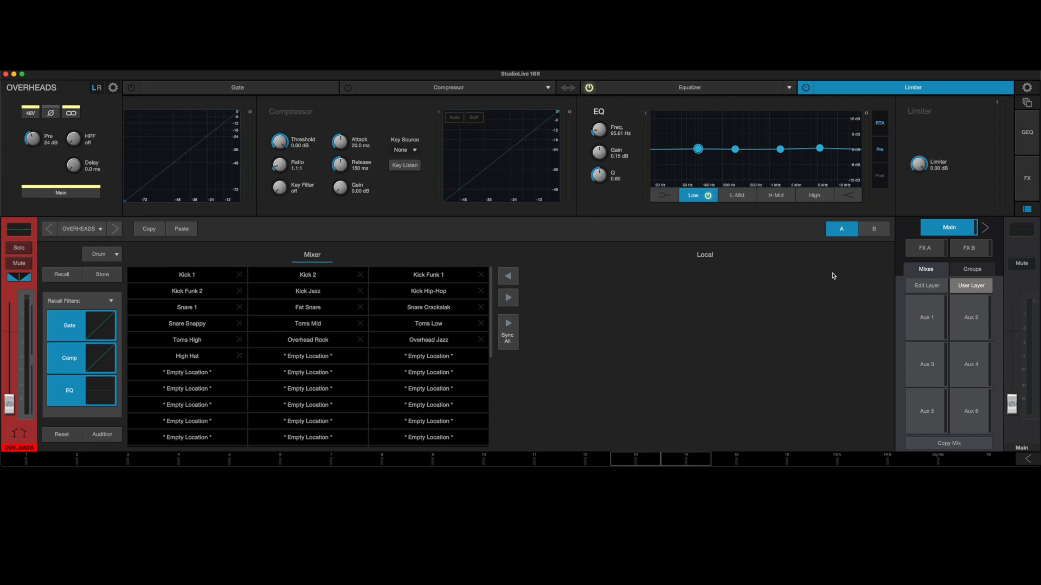
left_click(1026, 208)
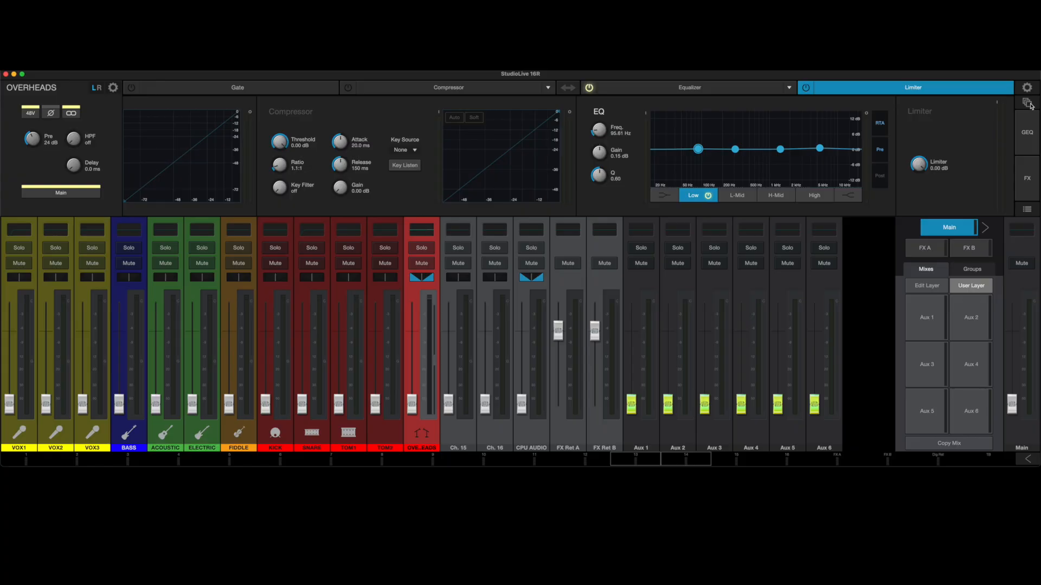
left_click(1027, 104)
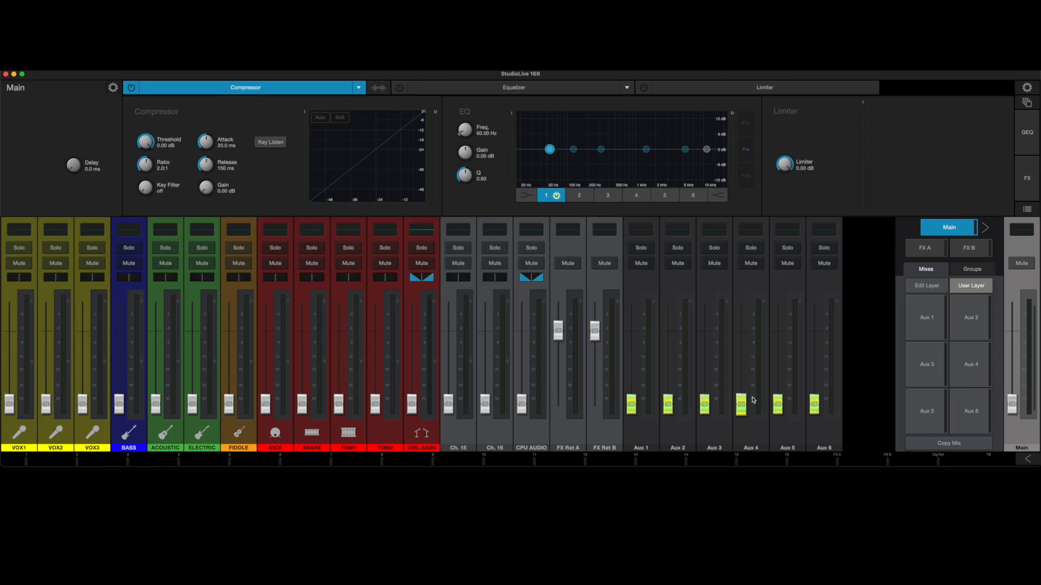
Compare the Aux 1 and Aux 2 send mixes on the faders, ending on Aux 1.
left_click(922, 324)
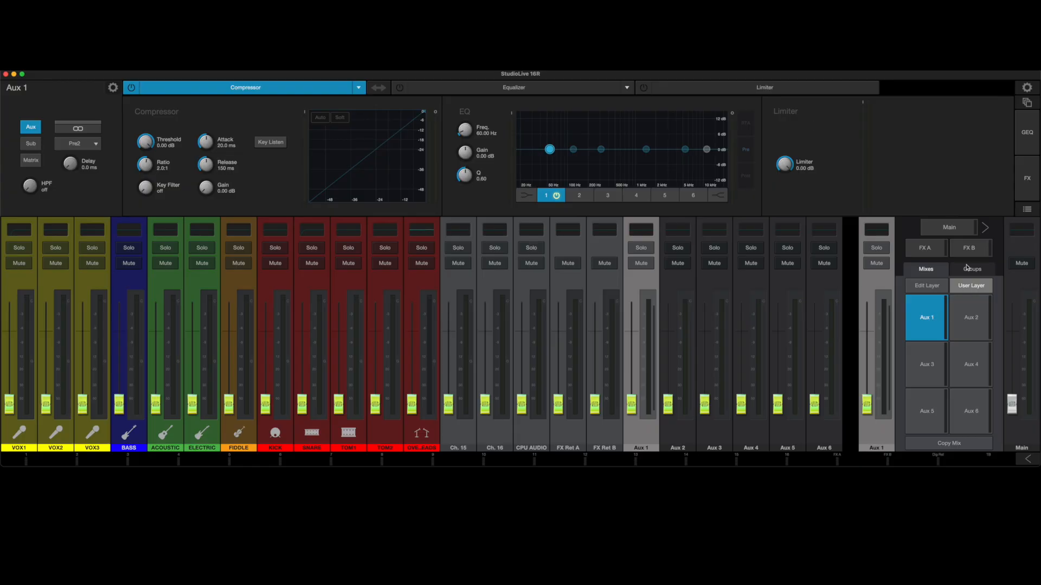
left_click(958, 321)
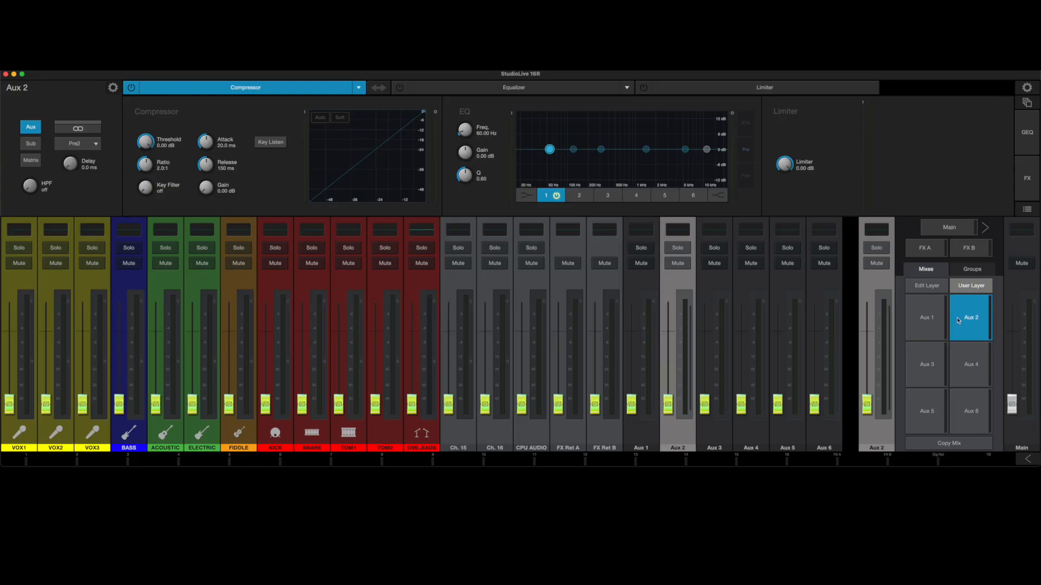
left_click(933, 320)
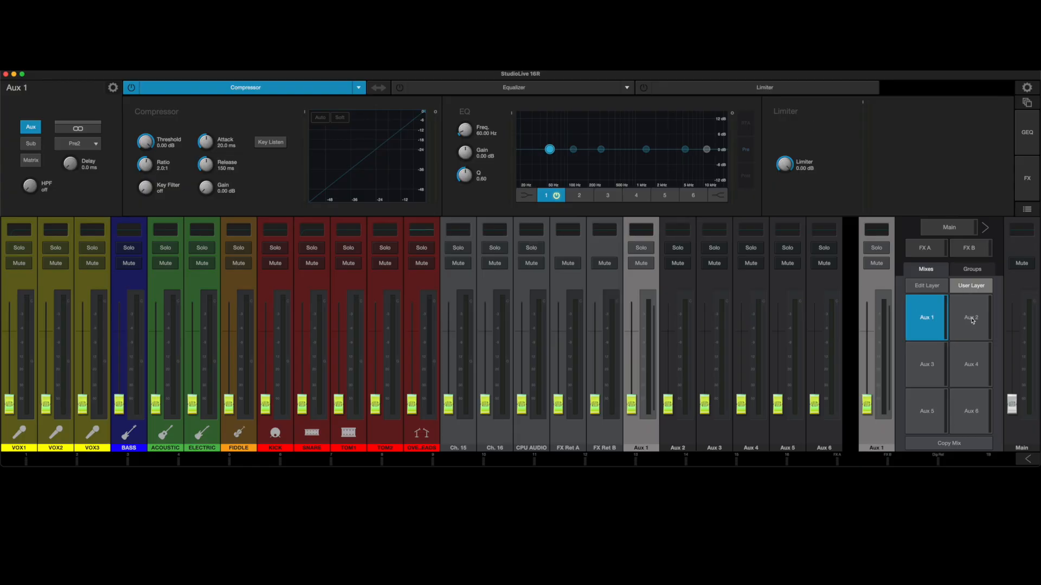
left_click(961, 319)
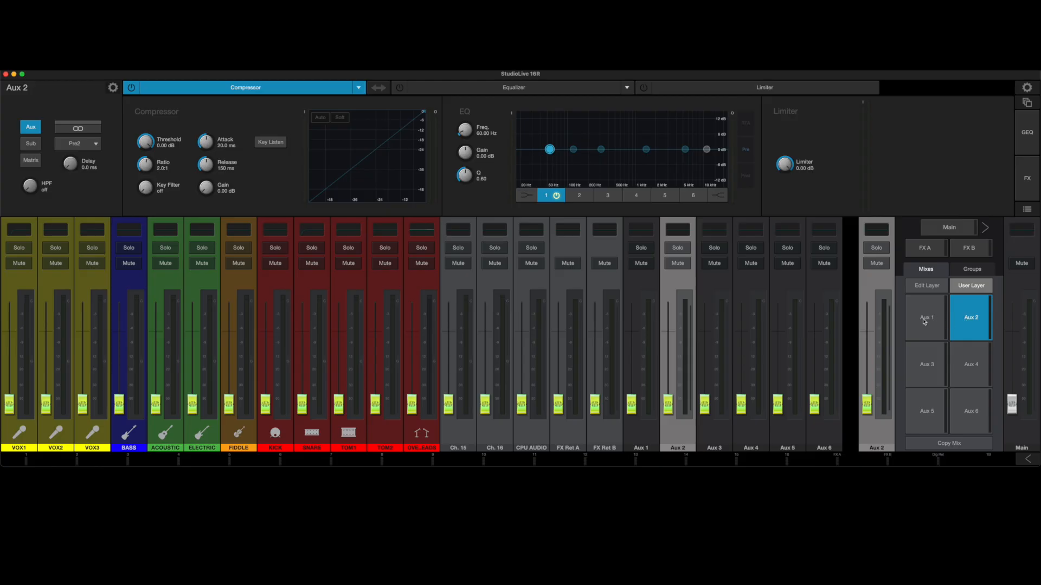
left_click(924, 320)
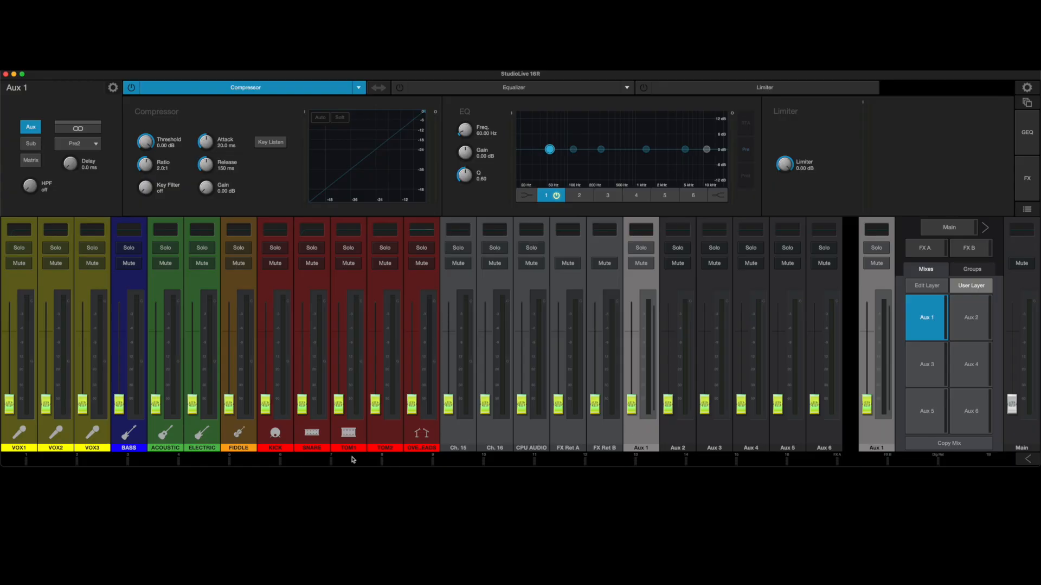
Stereo-link Aux 1 with Aux 2, show the linked mix on the faders and name it HEADPHONE.
left_click(339, 434)
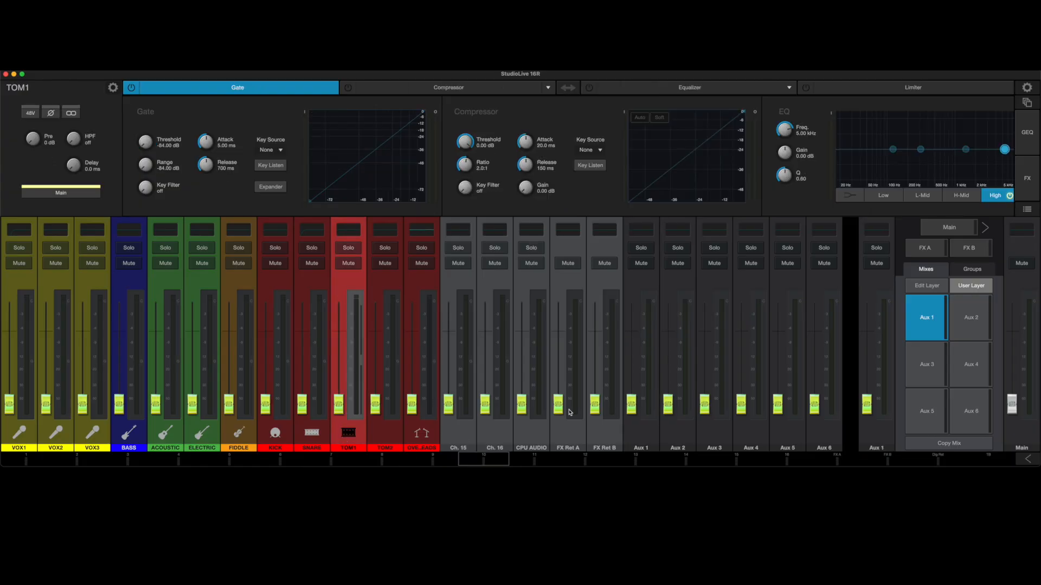
left_click(874, 438)
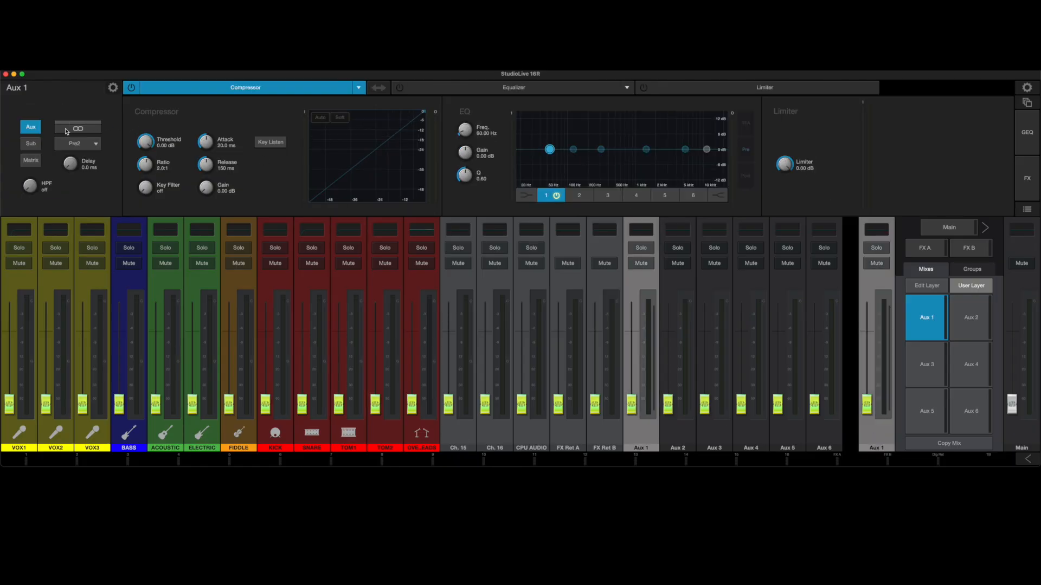
left_click(82, 130)
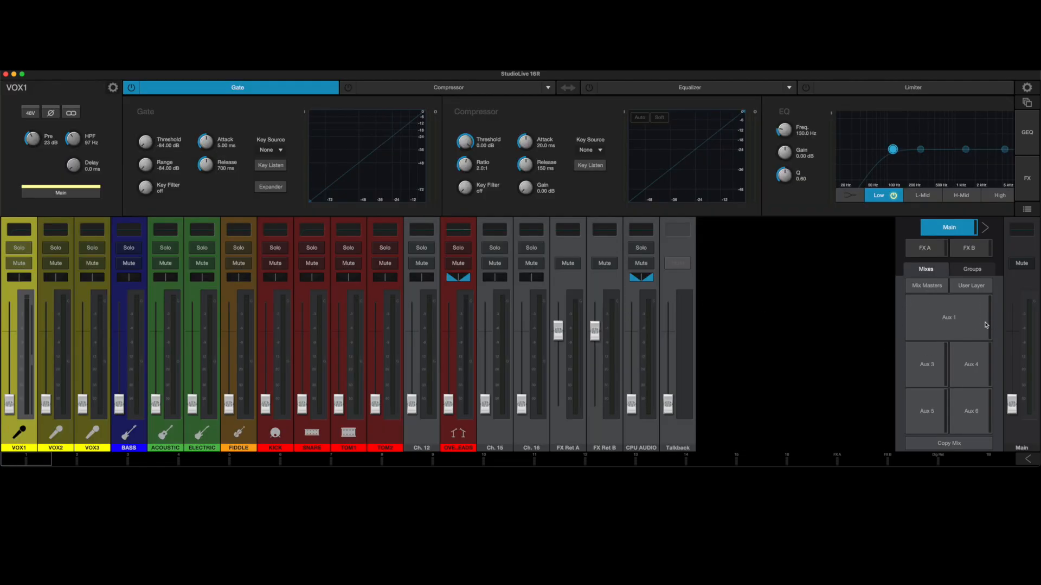
left_click(959, 324)
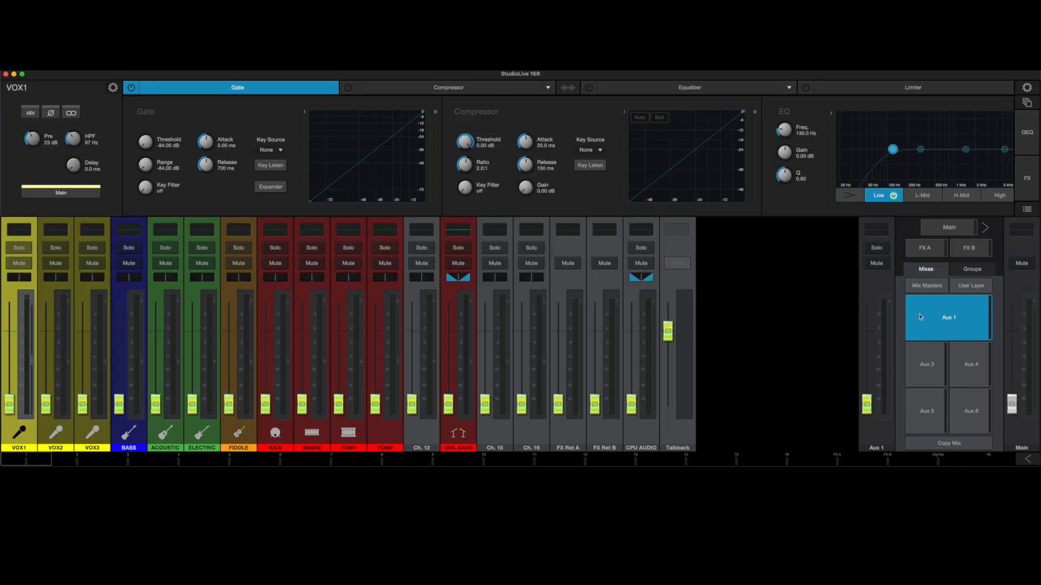
left_click(949, 325)
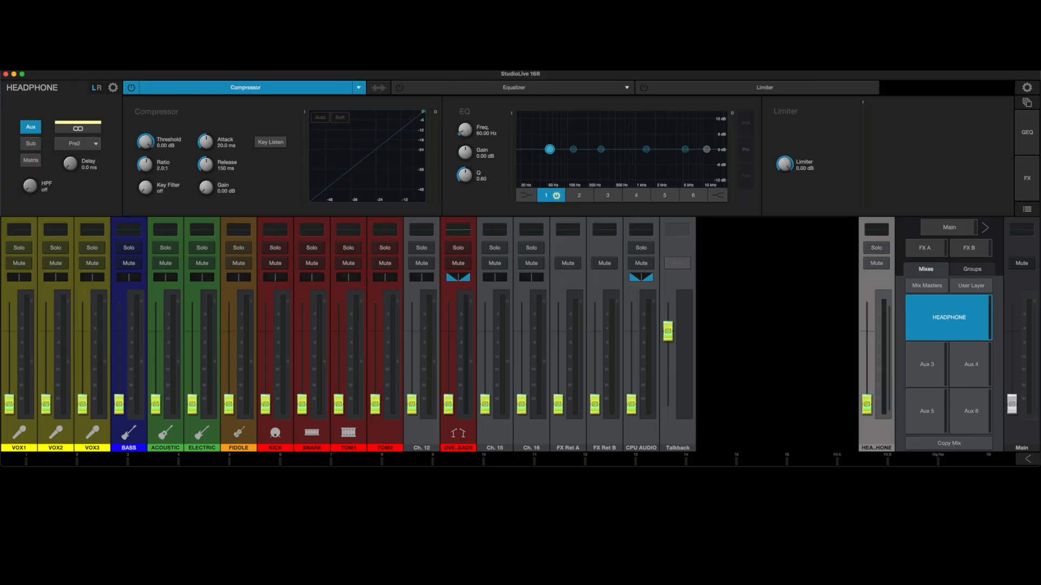